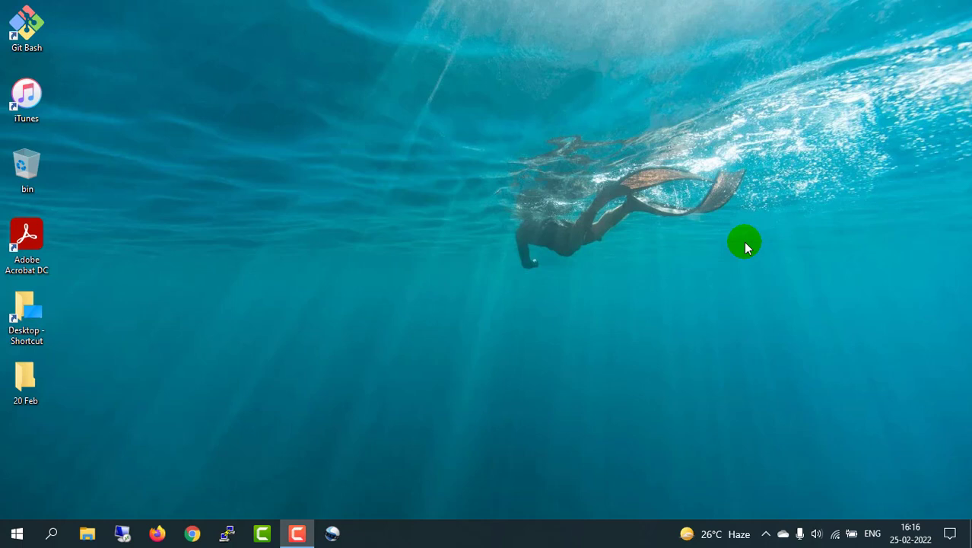
Step: Launch Chrome from the taskbar to get a new tab
{"action": "left_click", "coordinate": [194, 535]}
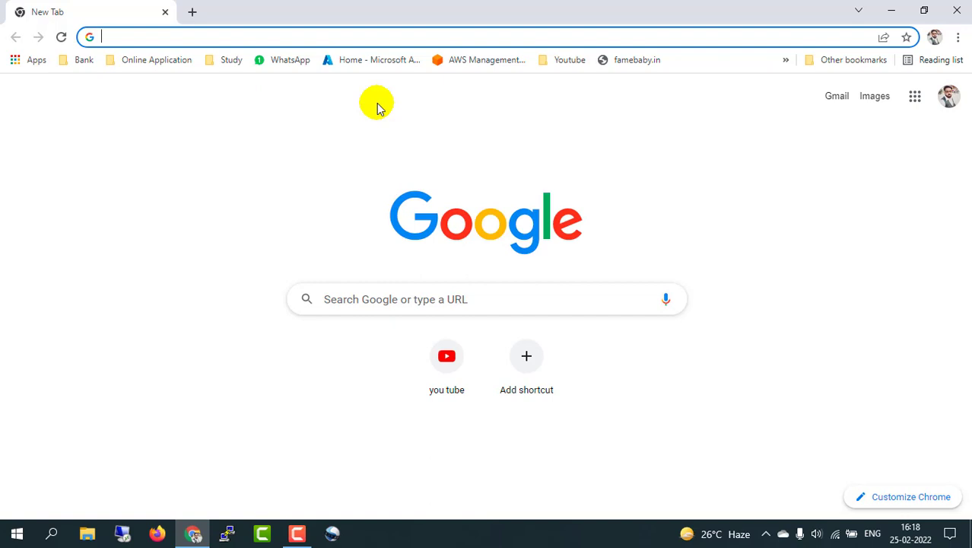
Step: From the Azure portal bookmark, search 'virtual machine' and go to Virtual machine scale sets
{"action": "left_click", "coordinate": [378, 61]}
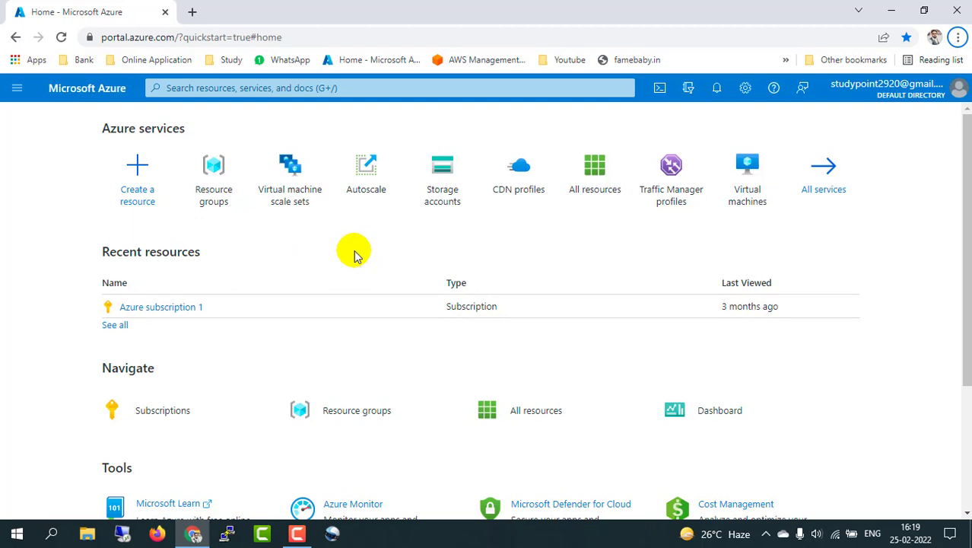
{"action": "left_click", "coordinate": [204, 90]}
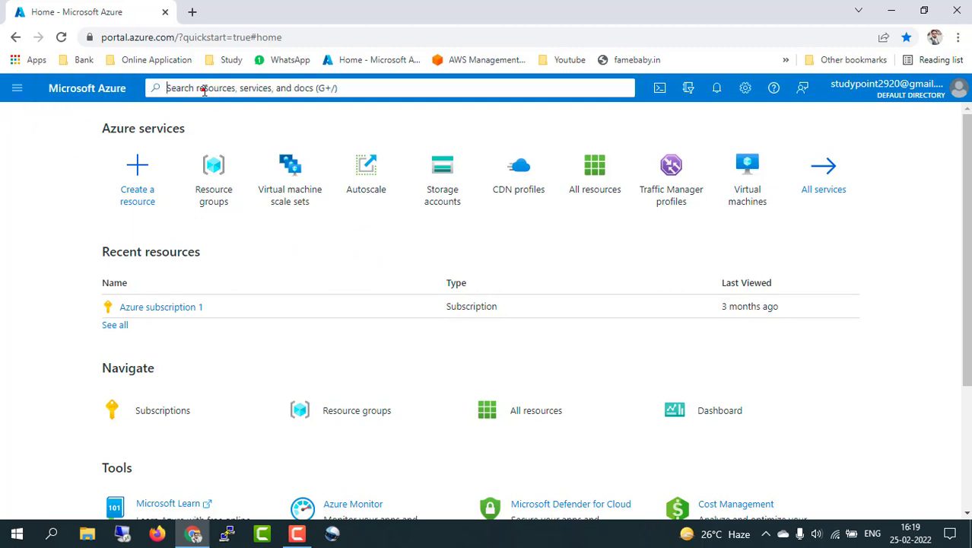
{"action": "type", "text": "virtual"}
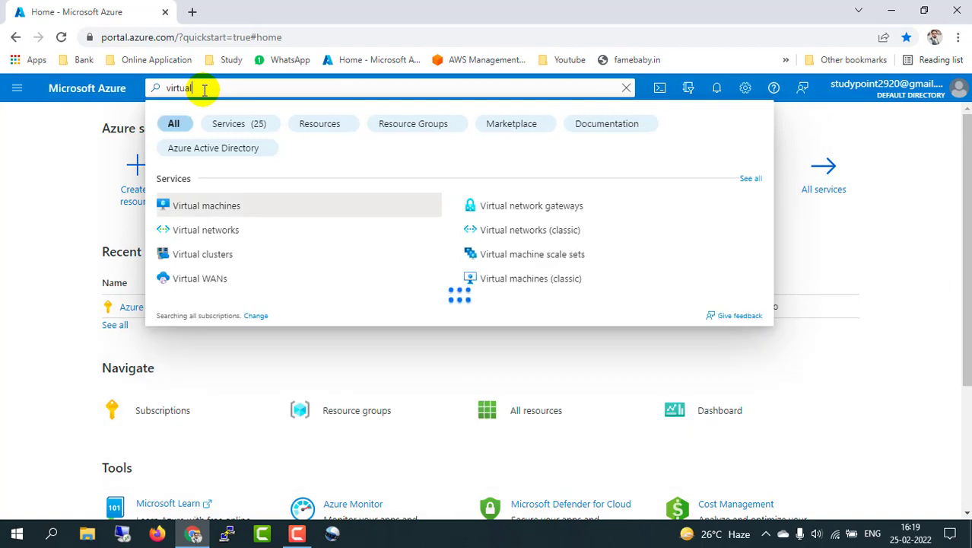
{"action": "type", "text": " machine"}
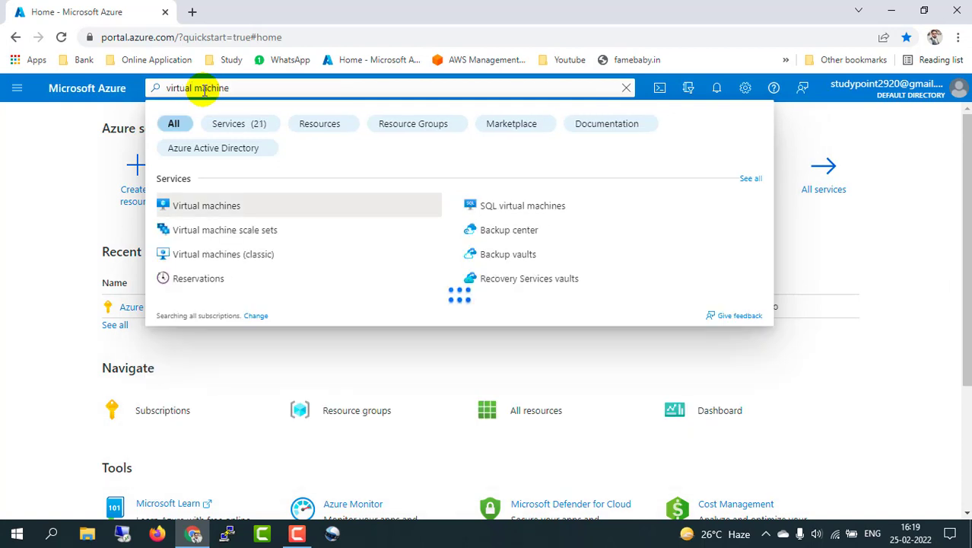
{"action": "left_click", "coordinate": [242, 236]}
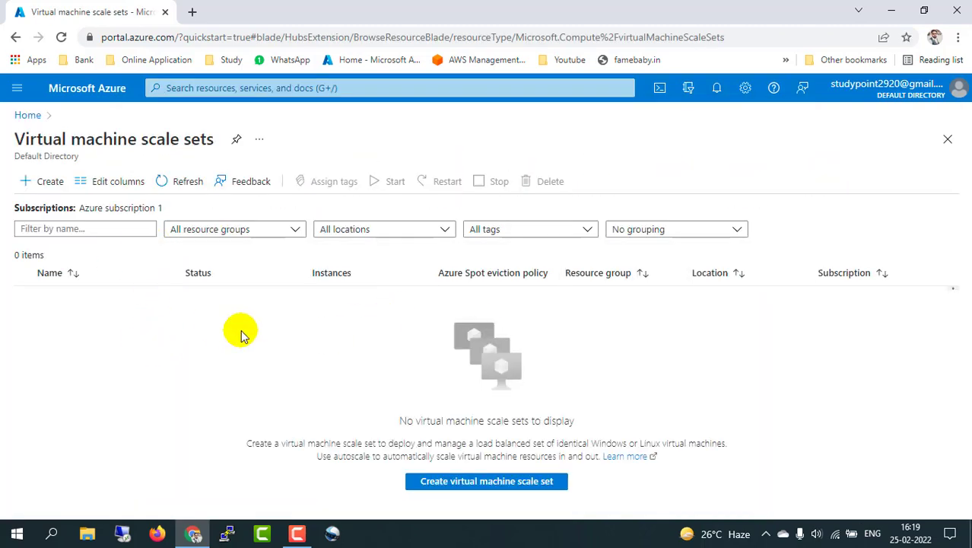
Step: Filter All services to Compute for 'virtual machi' and start creating a scale set
{"action": "left_click", "coordinate": [16, 88]}
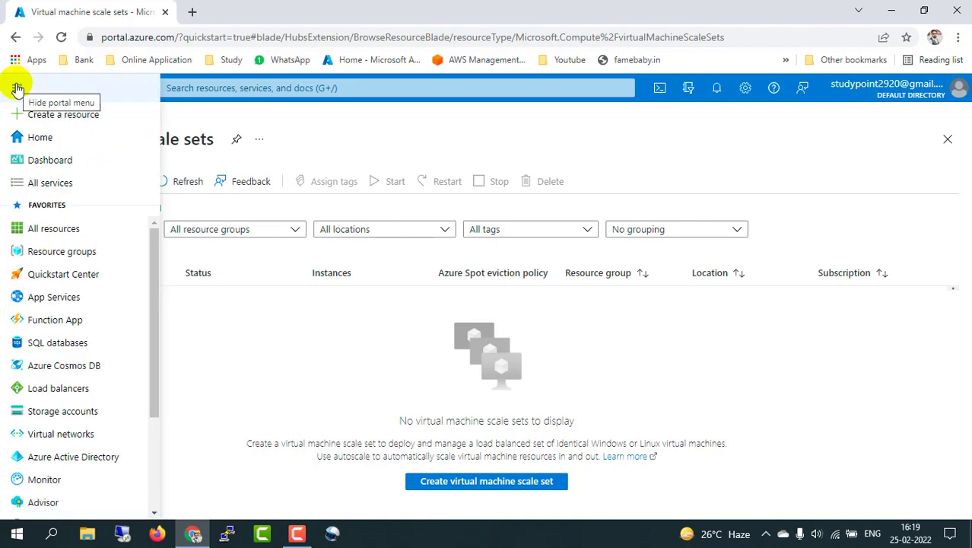
{"action": "left_click", "coordinate": [54, 185]}
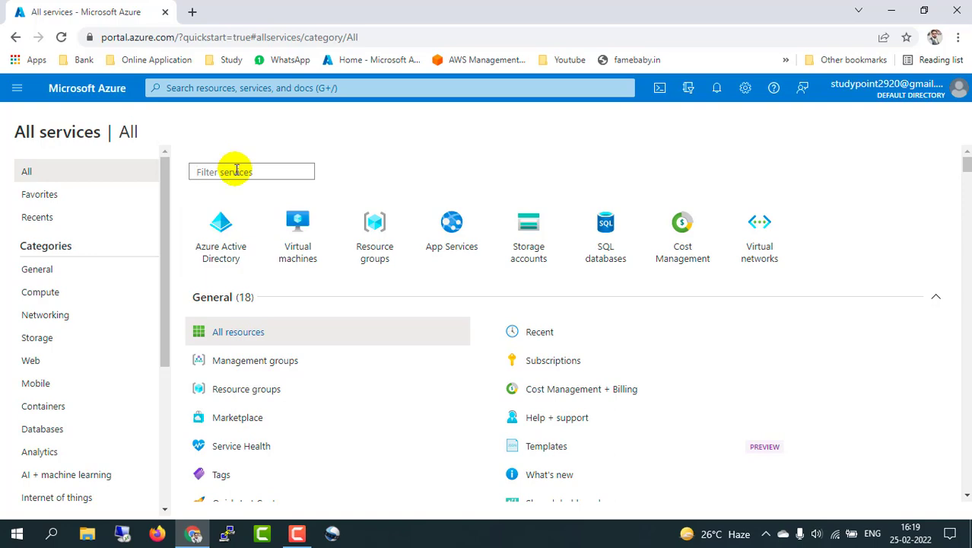
{"action": "left_click", "coordinate": [236, 171]}
{"action": "type", "text": "vi"}
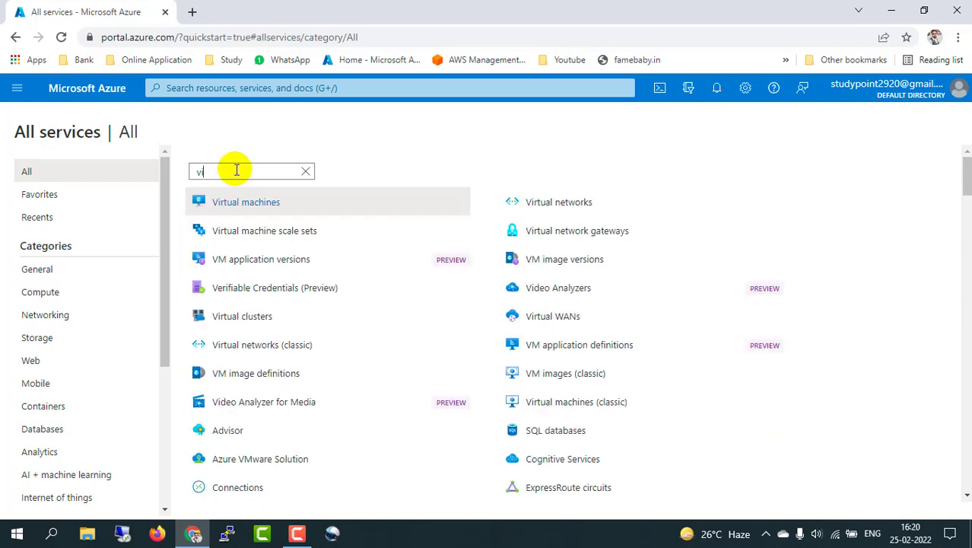
{"action": "type", "text": "rtual machi"}
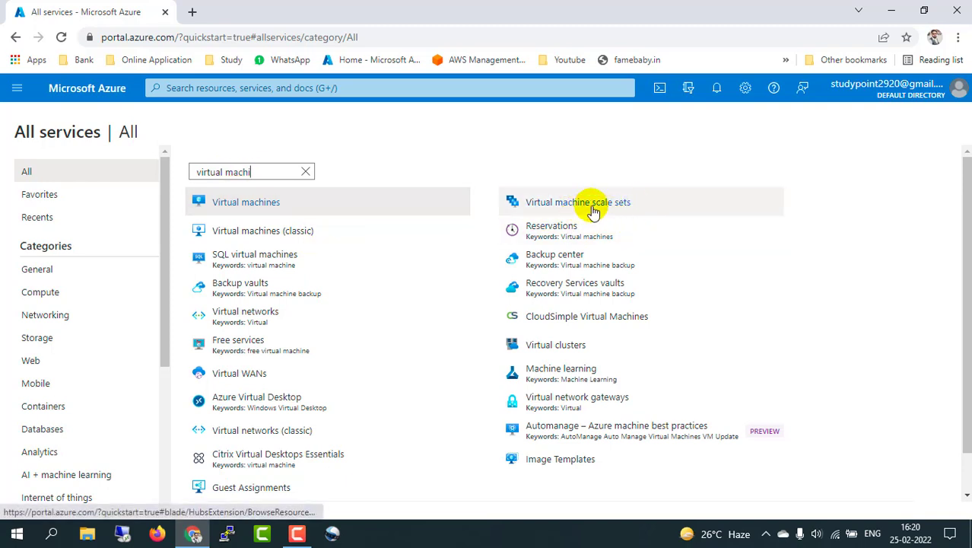
{"action": "mouse_move", "coordinate": [593, 208]}
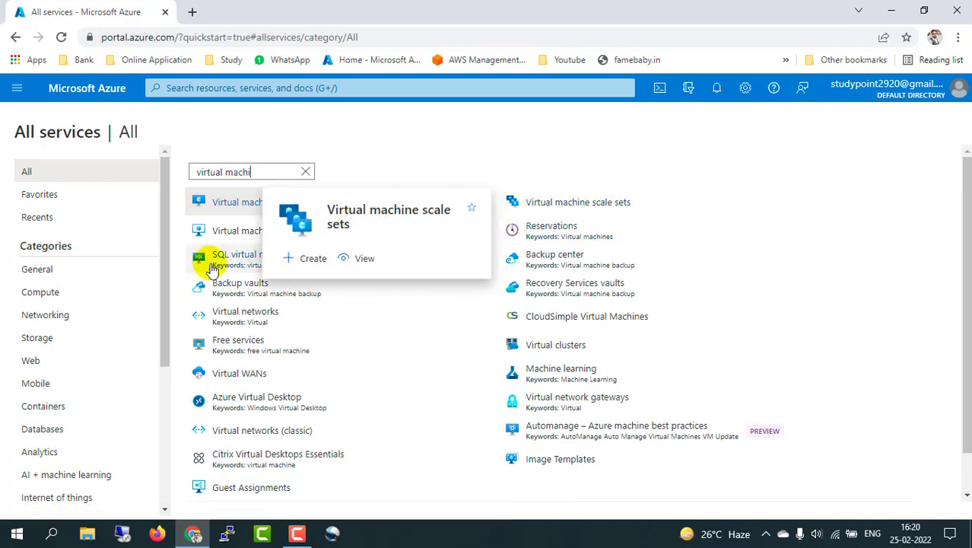
{"action": "left_click", "coordinate": [44, 294]}
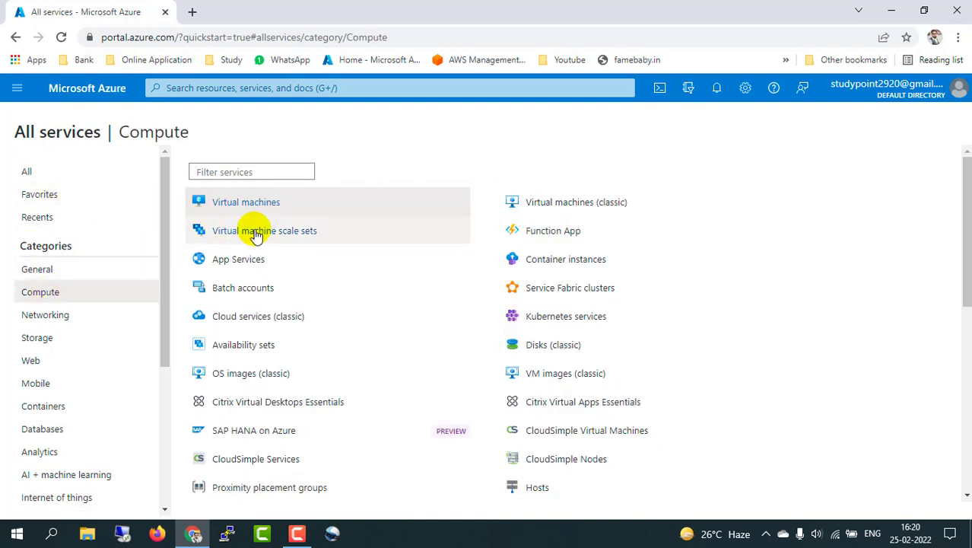
{"action": "mouse_move", "coordinate": [271, 235]}
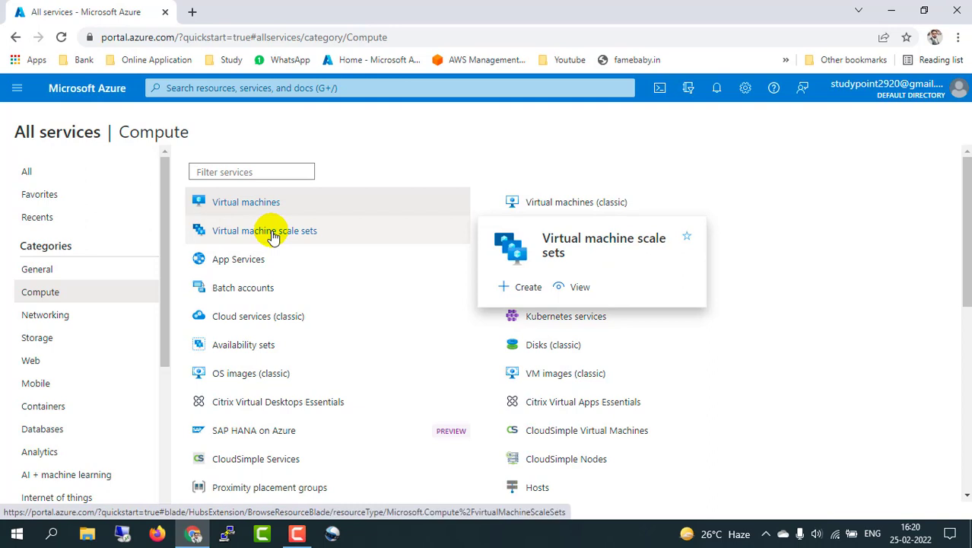
{"action": "left_click", "coordinate": [272, 236]}
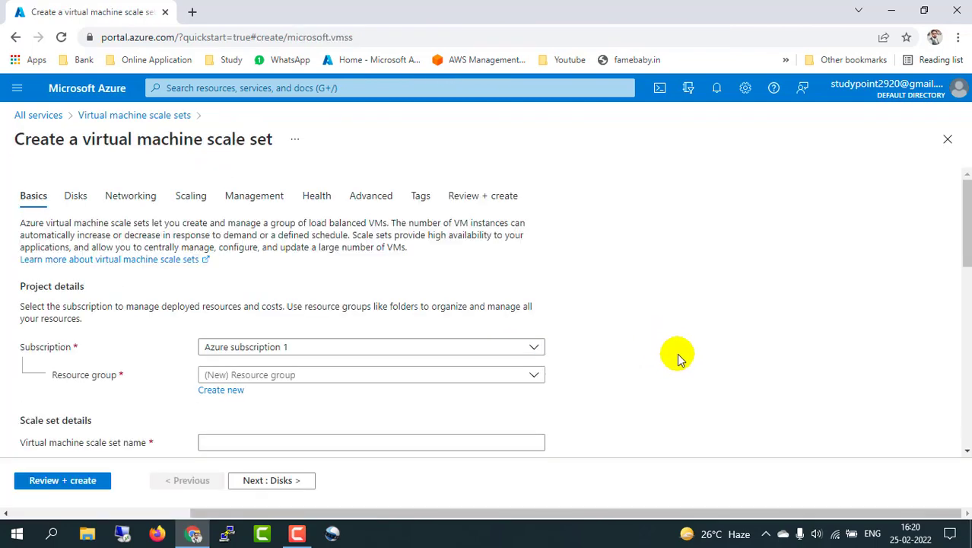
Step: Keep Azure subscription 1 and check the empty existing resource group list
{"action": "scroll", "coordinate": [675, 363], "scroll_direction": "down", "scroll_amount": 1}
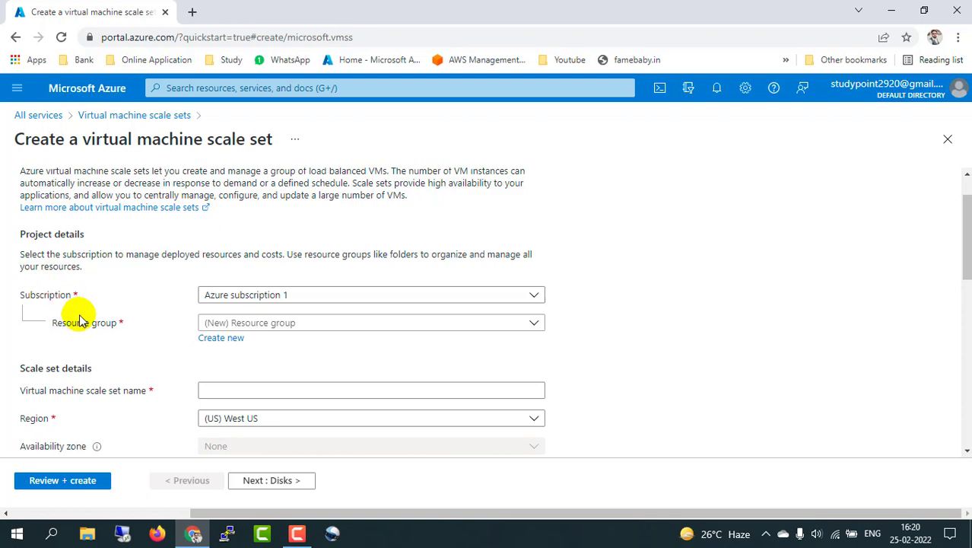
{"action": "left_click", "coordinate": [255, 297]}
{"action": "left_click", "coordinate": [129, 318]}
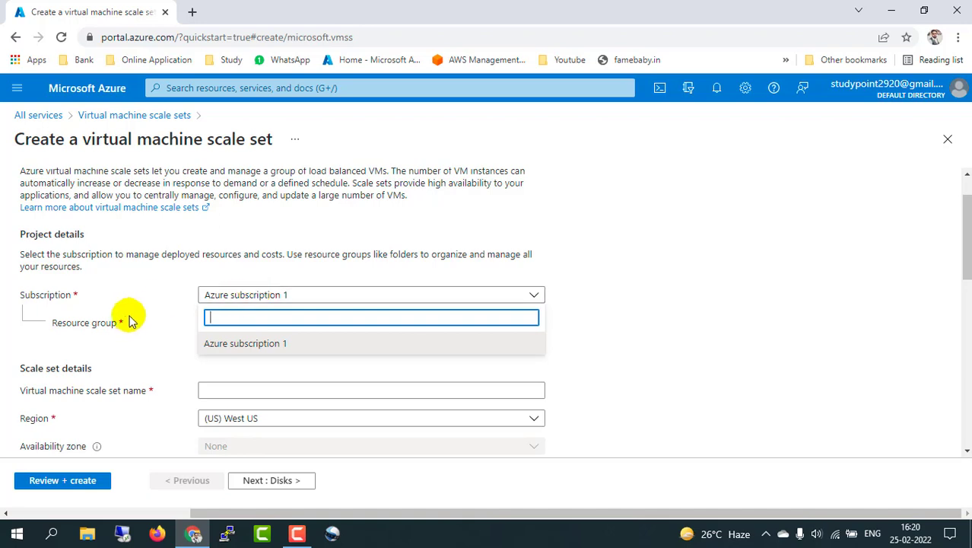
{"action": "left_click", "coordinate": [274, 325]}
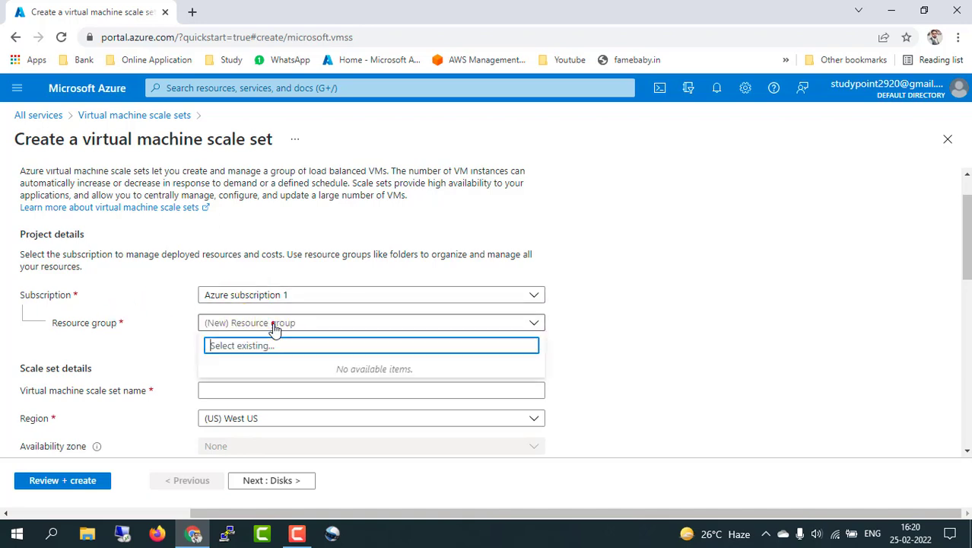
{"action": "left_click", "coordinate": [145, 354]}
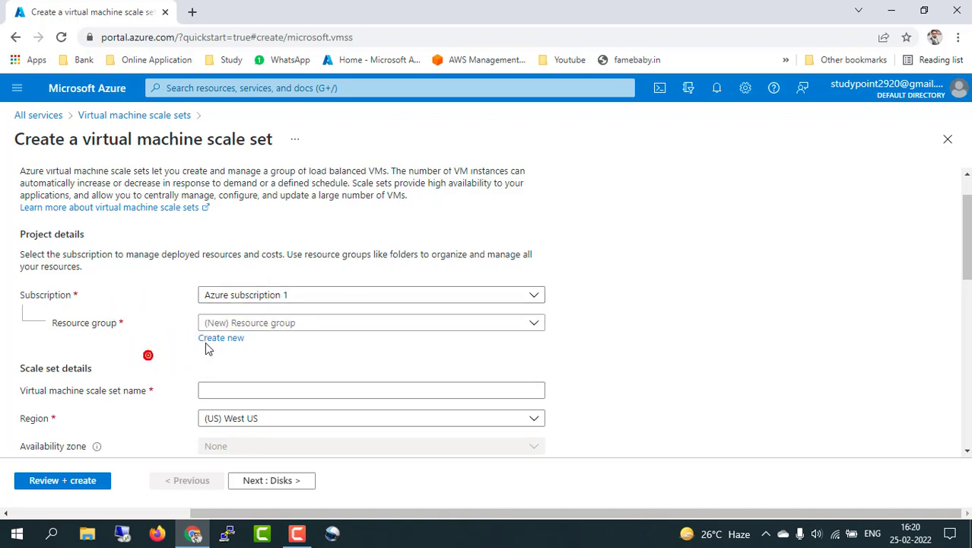
Step: Create a new resource group named rg01 for the scale set
{"action": "left_click", "coordinate": [210, 340]}
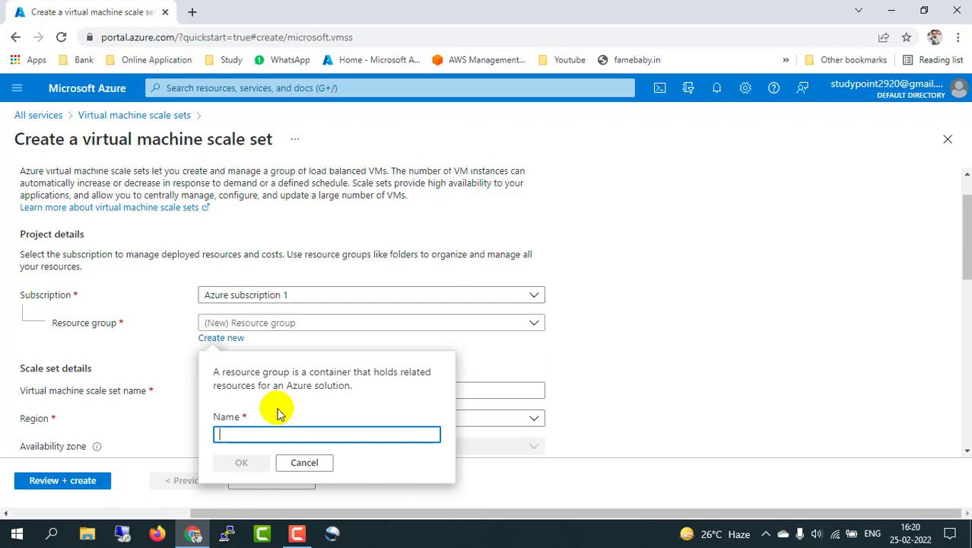
{"action": "type", "text": "rg"}
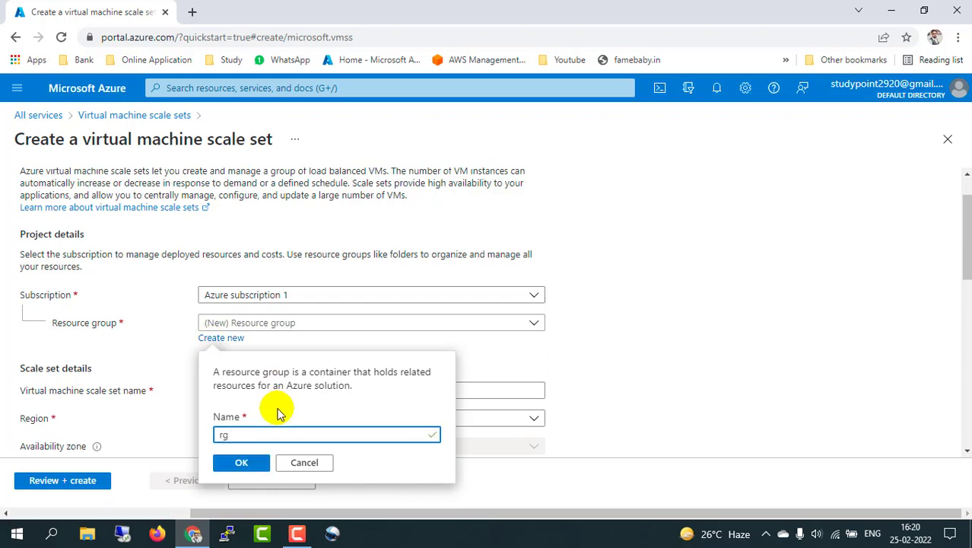
{"action": "type", "text": "01"}
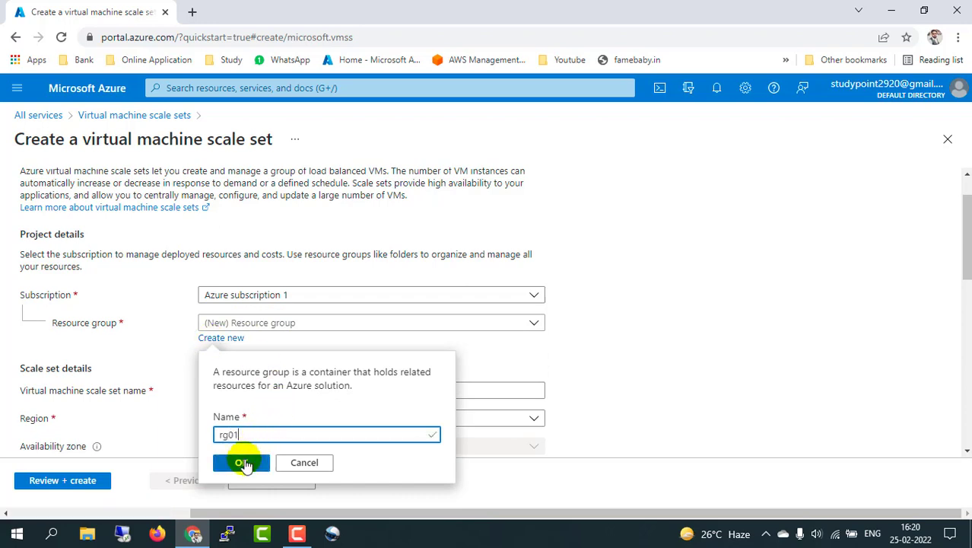
{"action": "left_click", "coordinate": [242, 462]}
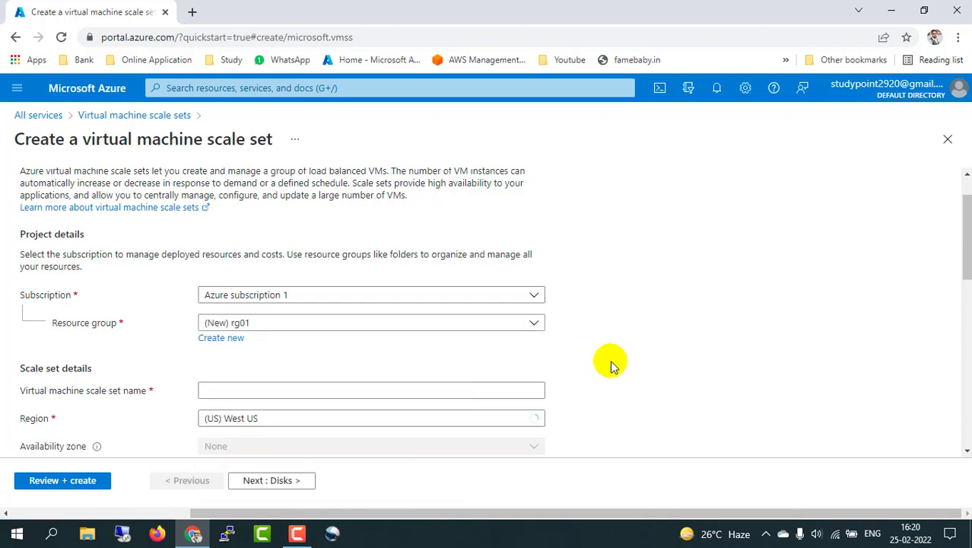
{"action": "scroll", "coordinate": [74, 389], "scroll_direction": "down", "scroll_amount": 1}
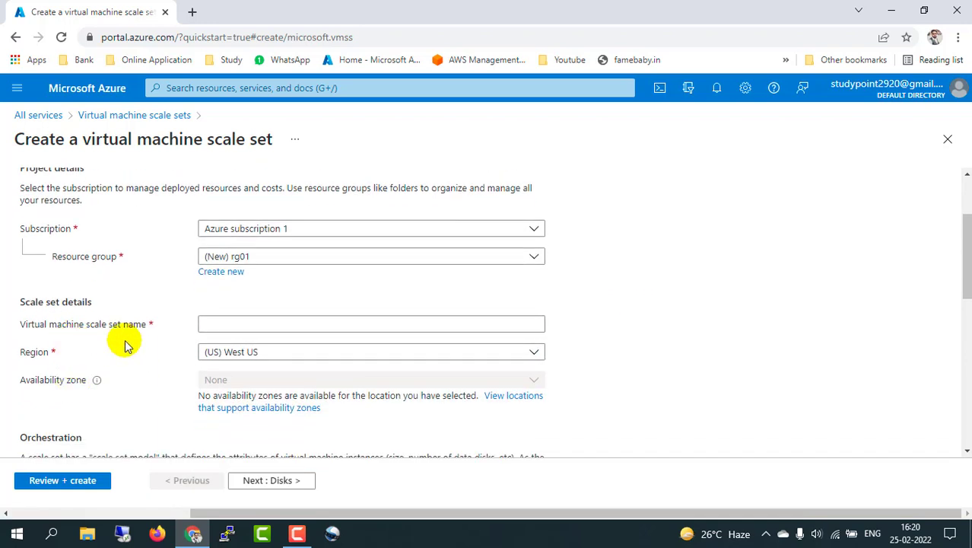
{"action": "left_click", "coordinate": [225, 325]}
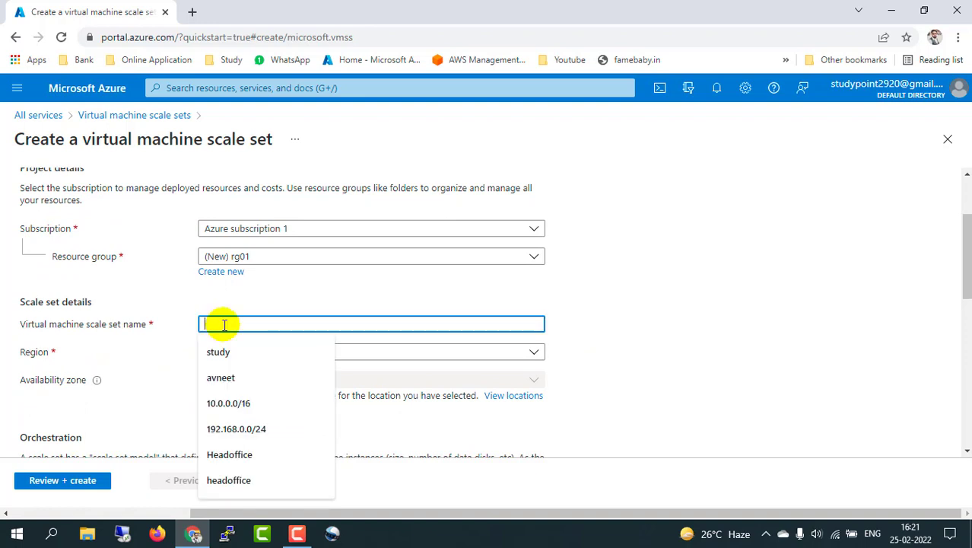
Step: Name the scale set demoscalset in (Asia Pacific) Central India, leaving the availability zone unchanged
{"action": "type", "text": "demoscalset"}
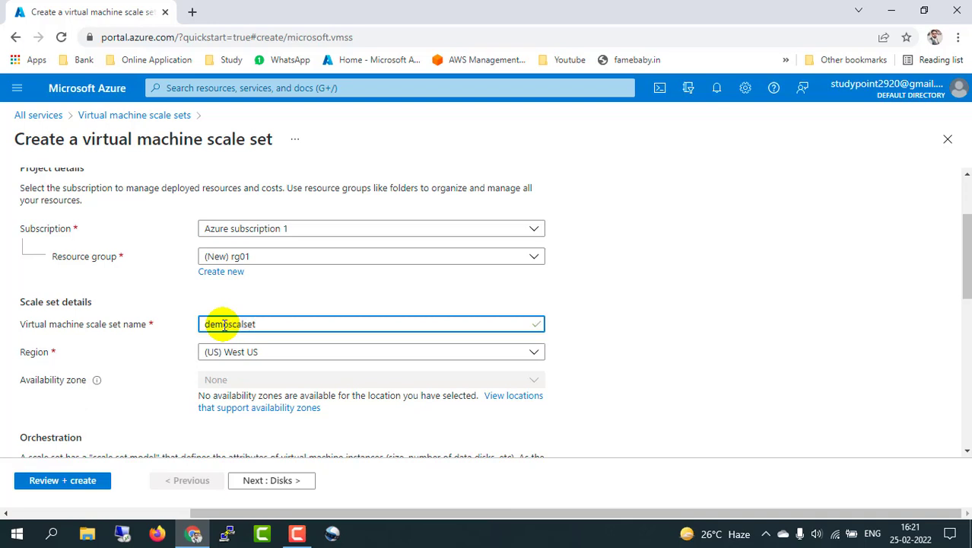
{"action": "left_click", "coordinate": [591, 334]}
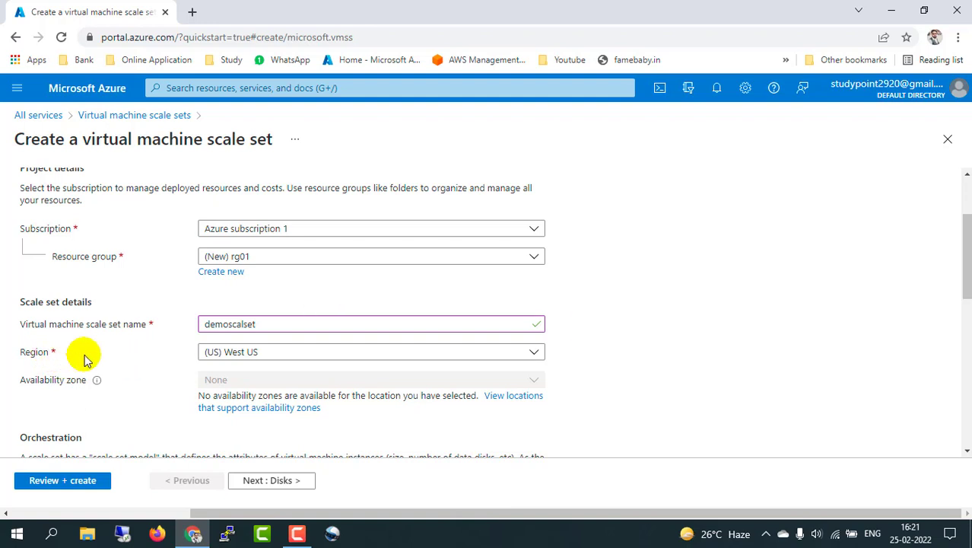
{"action": "left_click", "coordinate": [259, 355]}
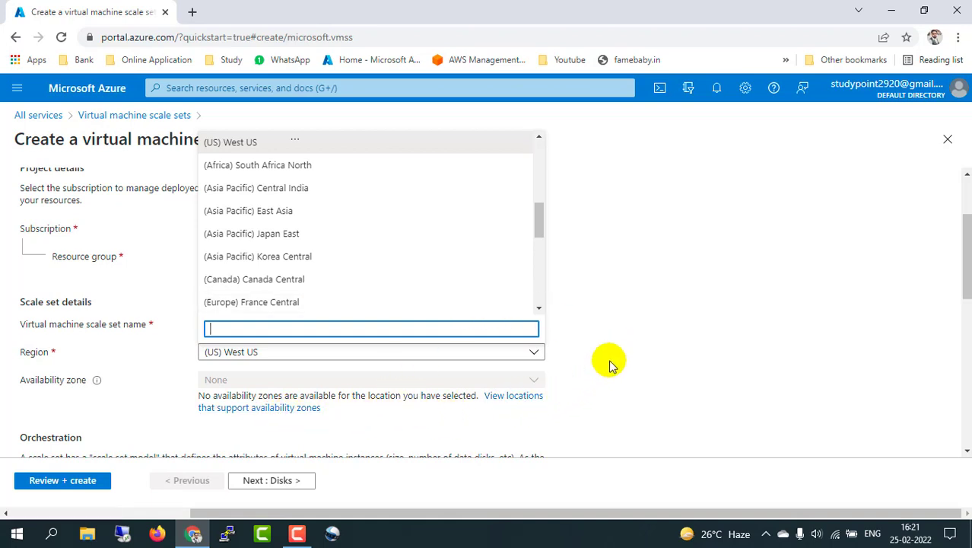
{"action": "left_click", "coordinate": [307, 185]}
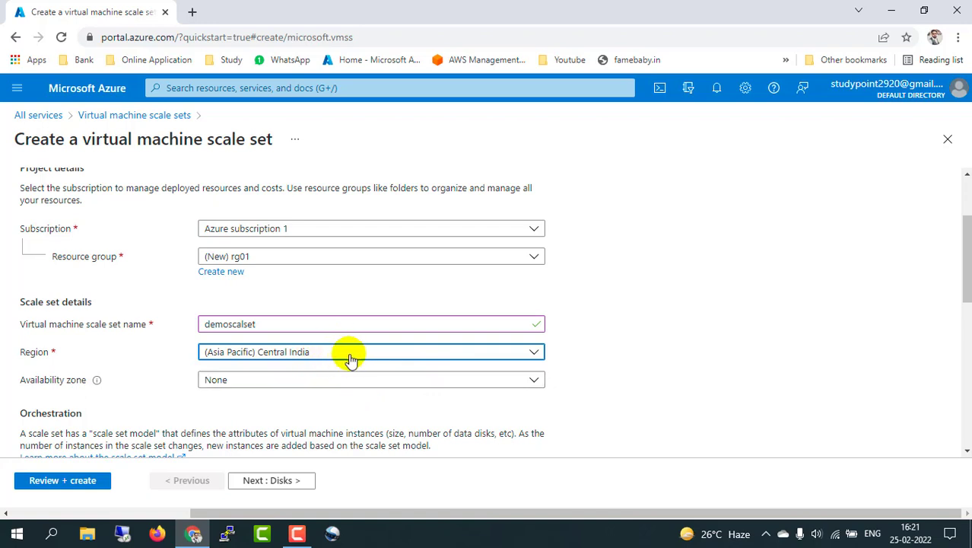
{"action": "left_click", "coordinate": [391, 380]}
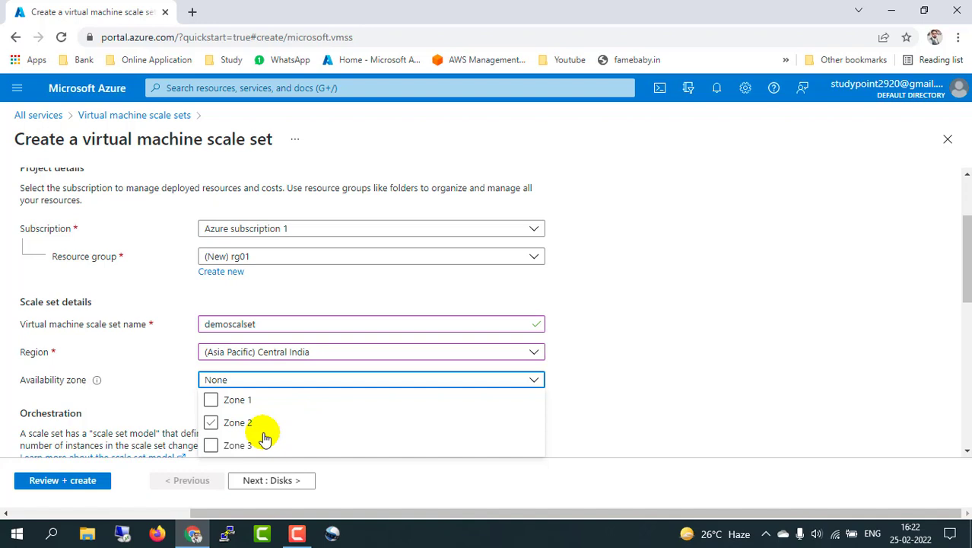
{"action": "key", "text": "Escape"}
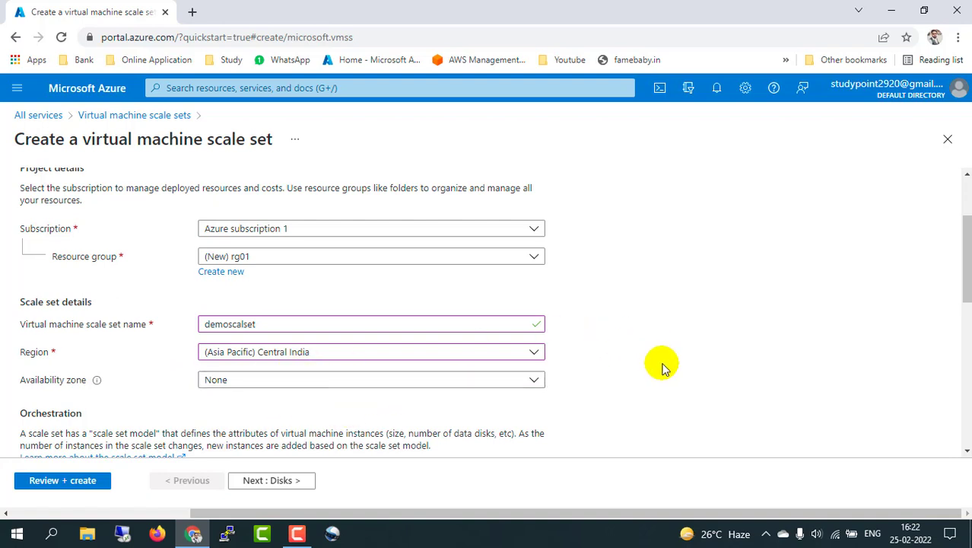
Step: Choose Flexible orchestration mode and keep Standard as the security type
{"action": "scroll", "coordinate": [662, 367], "scroll_direction": "down", "scroll_amount": 2}
{"action": "scroll", "coordinate": [662, 367], "scroll_direction": "down", "scroll_amount": 2}
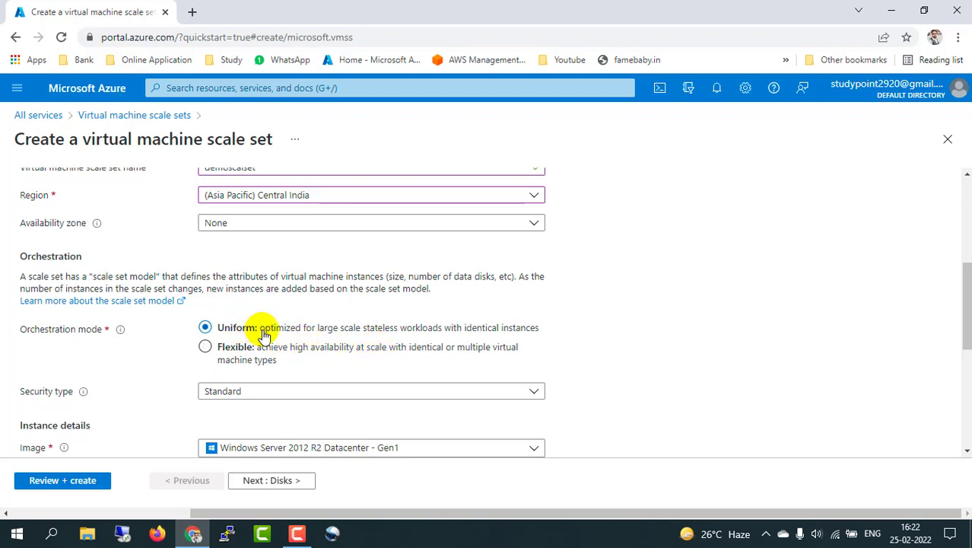
{"action": "left_click", "coordinate": [237, 348]}
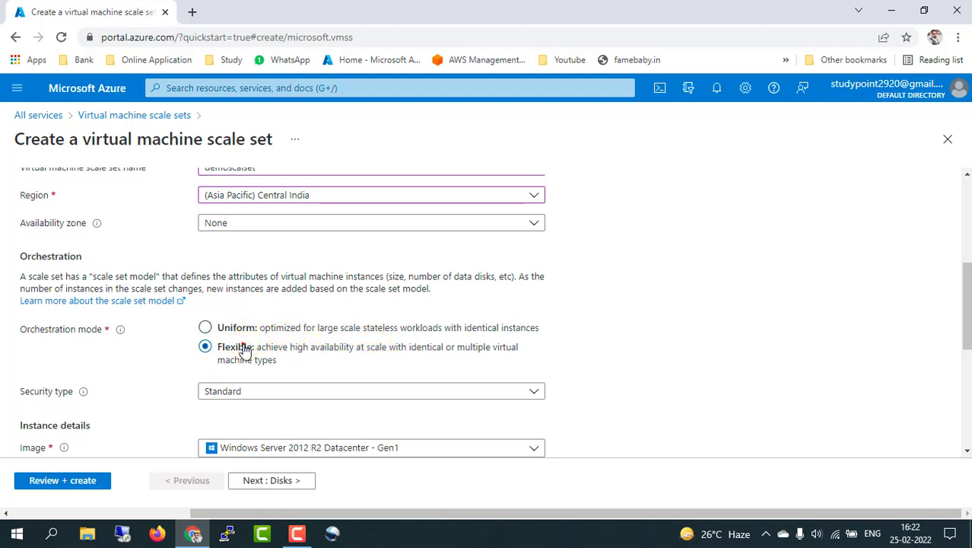
{"action": "scroll", "coordinate": [590, 348], "scroll_direction": "down", "scroll_amount": 1}
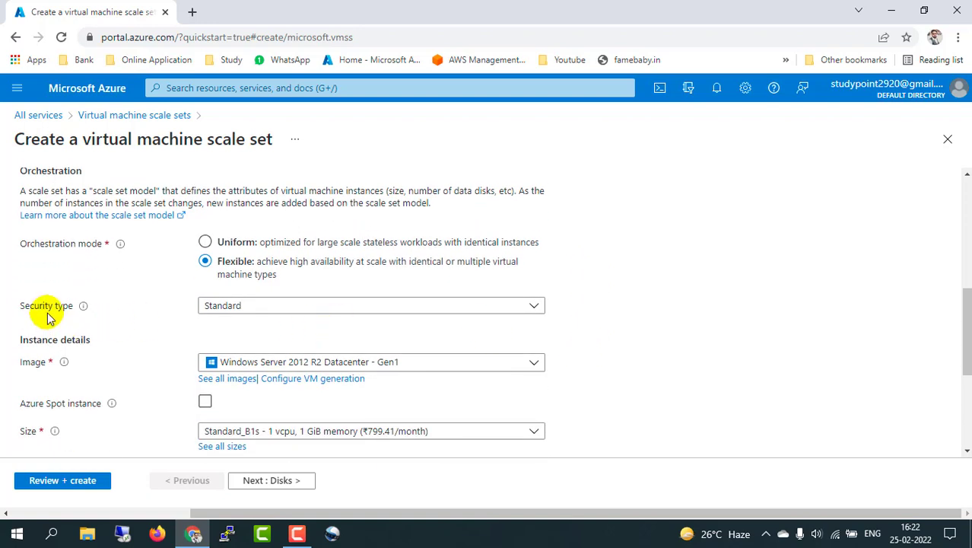
{"action": "left_click", "coordinate": [277, 311]}
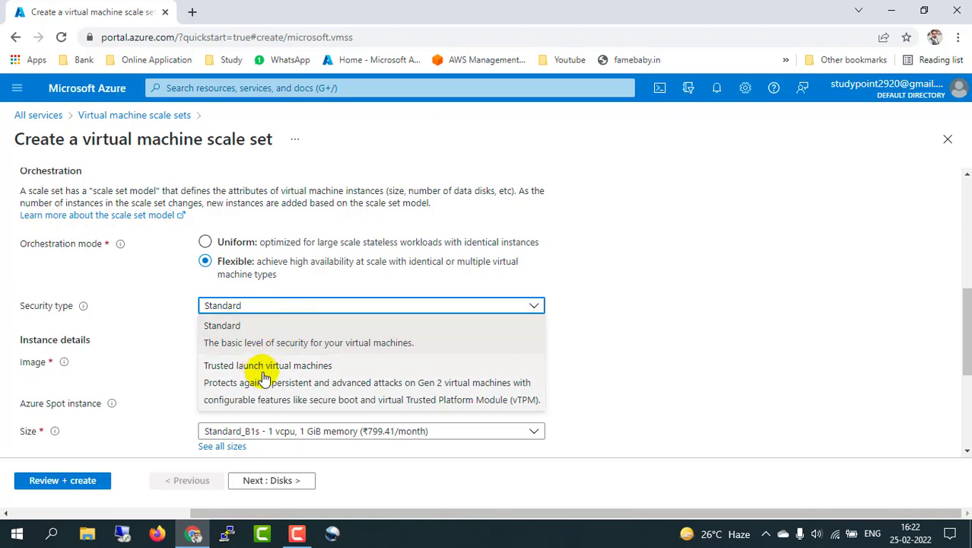
{"action": "left_click", "coordinate": [312, 344]}
{"action": "scroll", "coordinate": [649, 342], "scroll_direction": "down", "scroll_amount": 2}
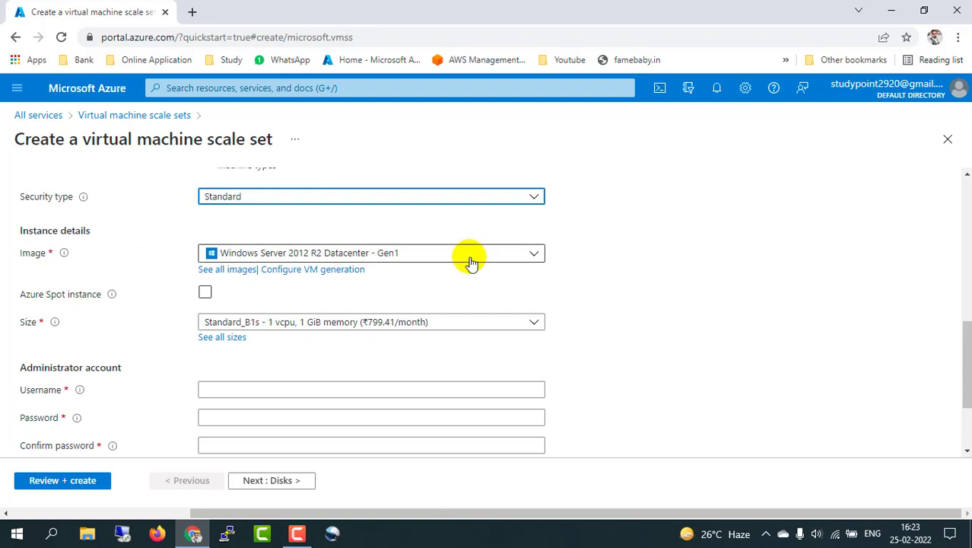
Step: Keep the Windows Server 2012 R2 Datacenter - Gen1 image and Standard_B1s (1 vcpu, 1 GiB) size
{"action": "left_click", "coordinate": [529, 256]}
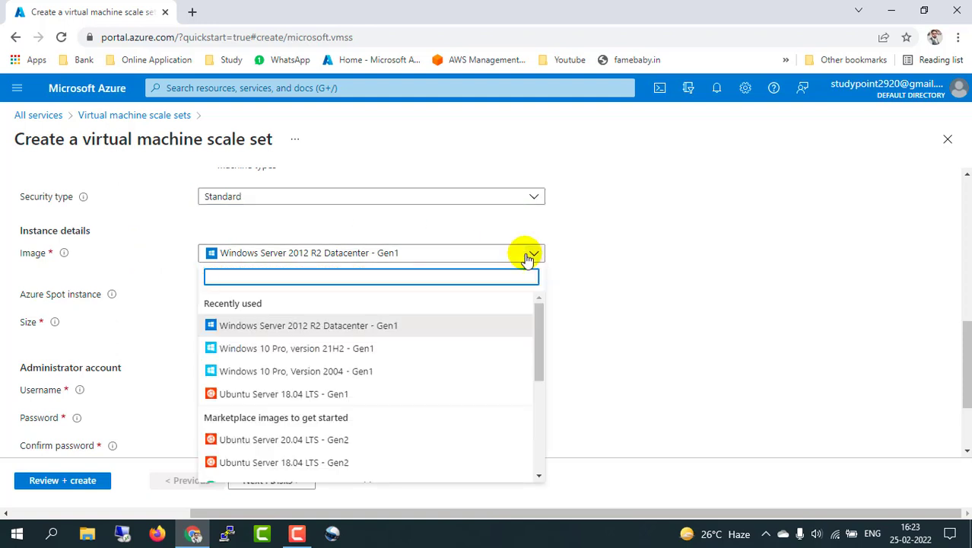
{"action": "left_click", "coordinate": [323, 330]}
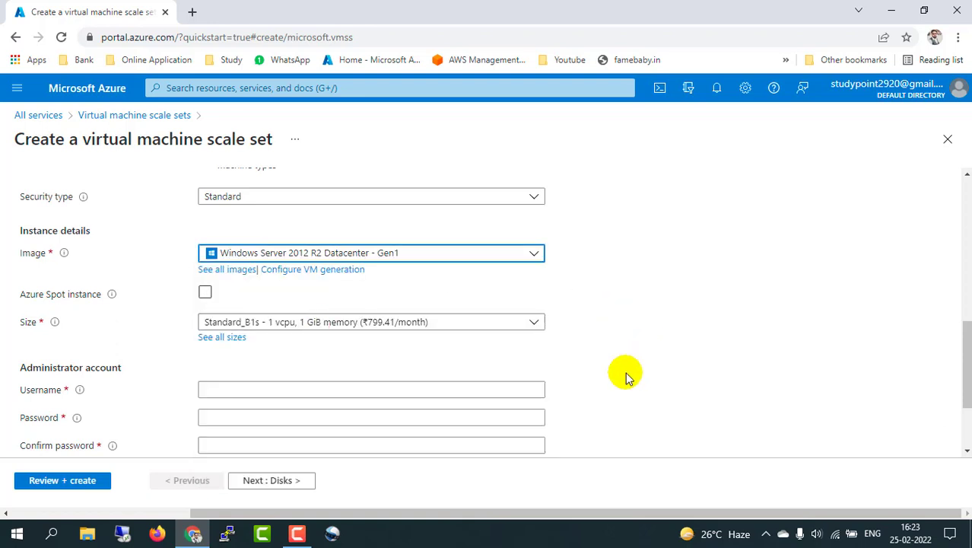
{"action": "scroll", "coordinate": [628, 378], "scroll_direction": "down", "scroll_amount": 1}
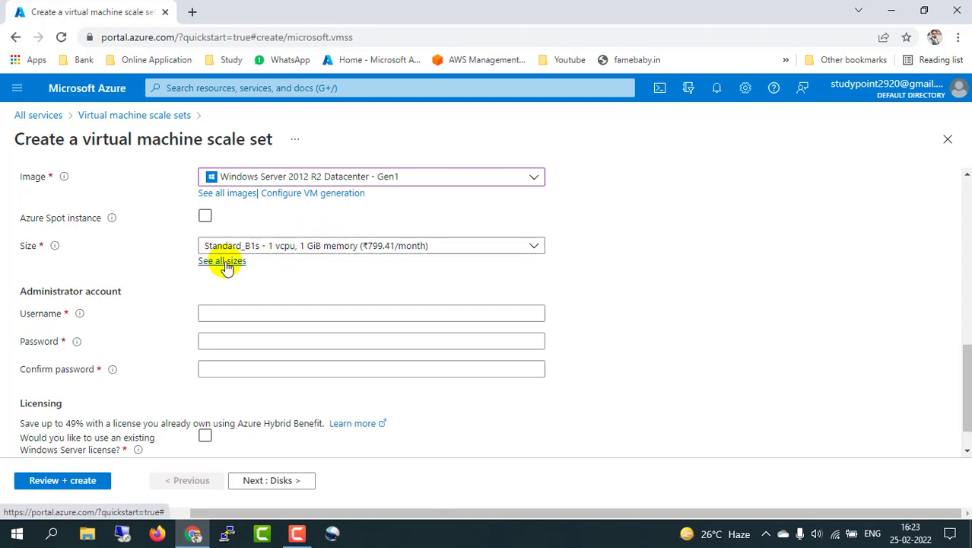
{"action": "left_click", "coordinate": [363, 245]}
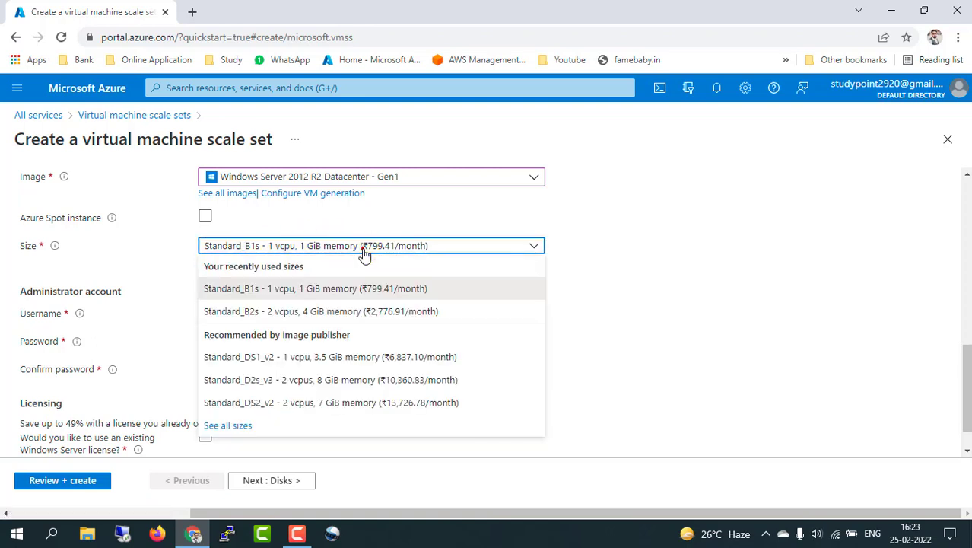
{"action": "left_click", "coordinate": [381, 295]}
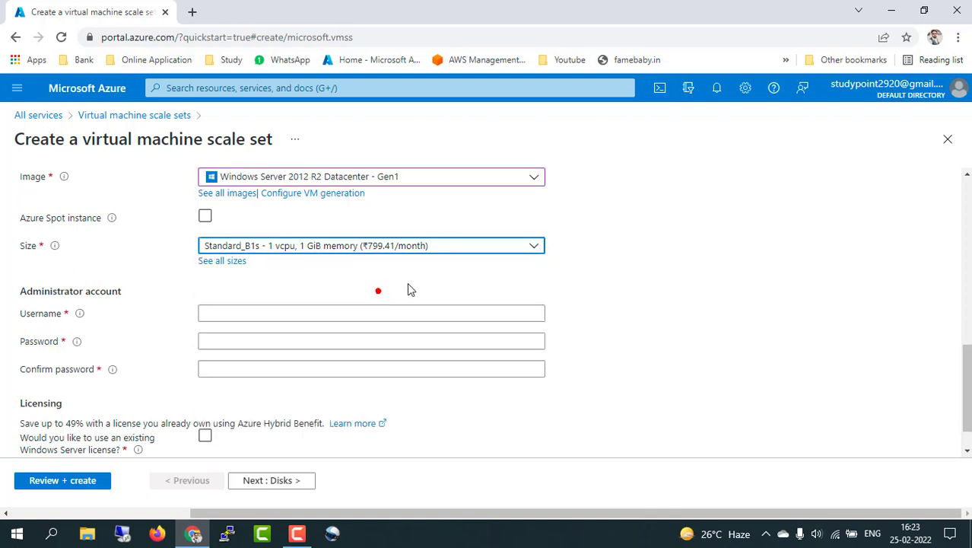
{"action": "scroll", "coordinate": [588, 326], "scroll_direction": "down", "scroll_amount": 1}
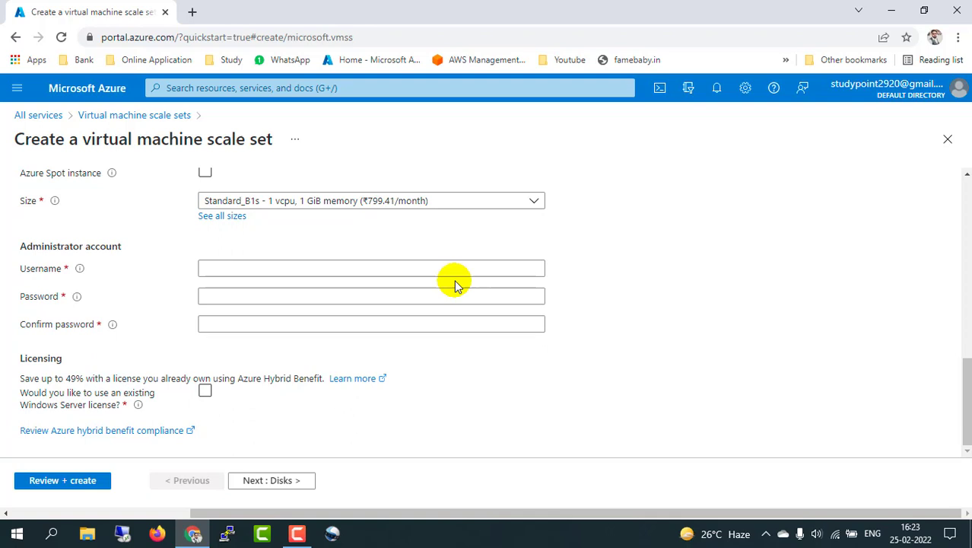
Step: Enter the administrator username and the account password, confirming it
{"action": "left_click", "coordinate": [240, 270]}
{"action": "type", "text": "study"}
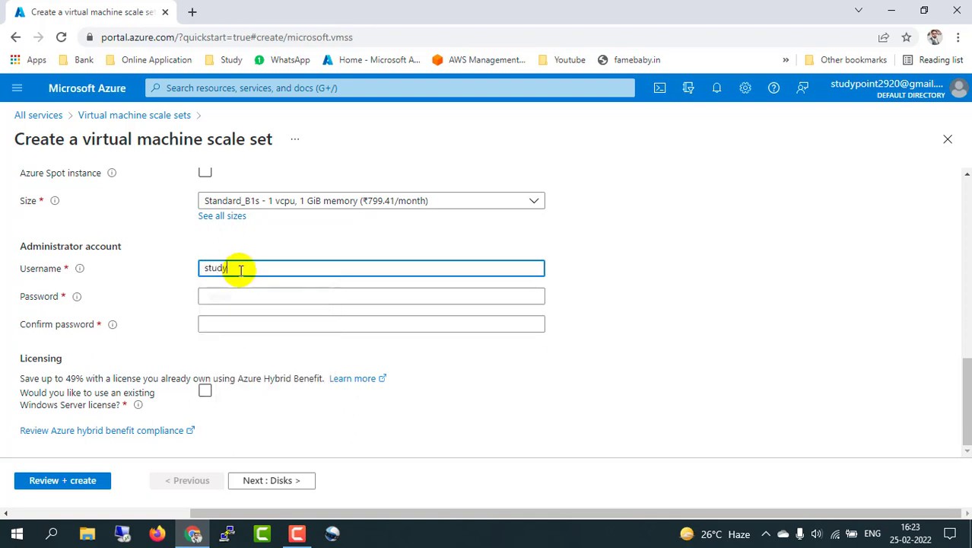
{"action": "key", "text": "Tab"}
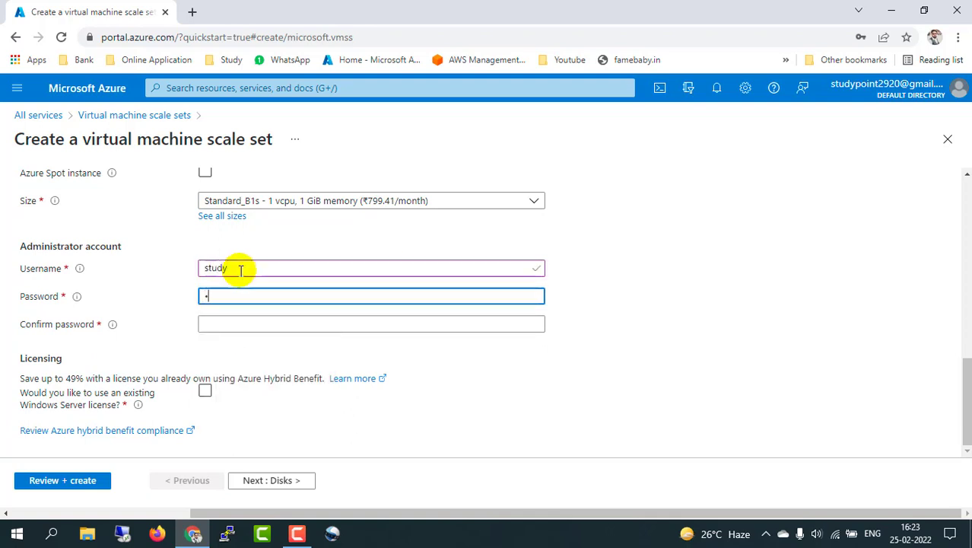
{"action": "type", "text": "Password@1"}
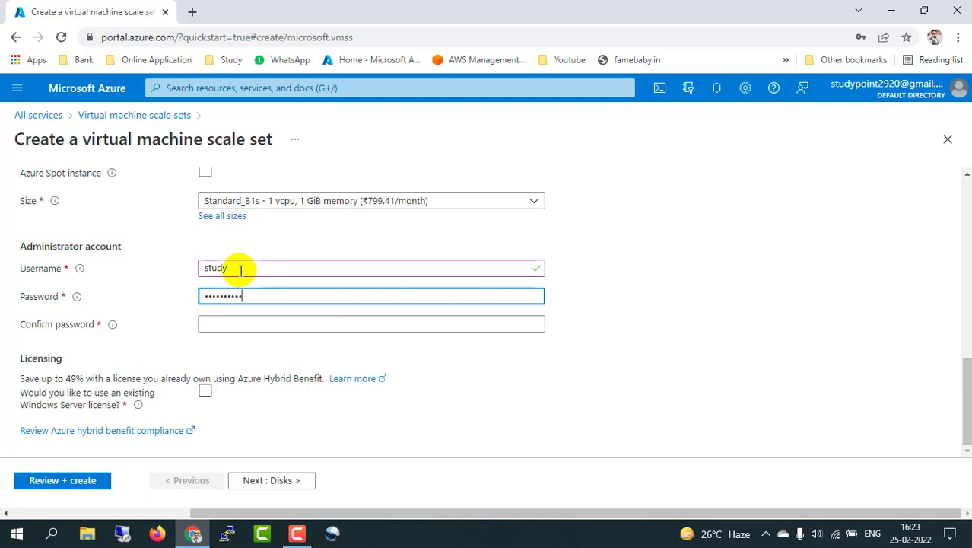
{"action": "key", "text": "Tab"}
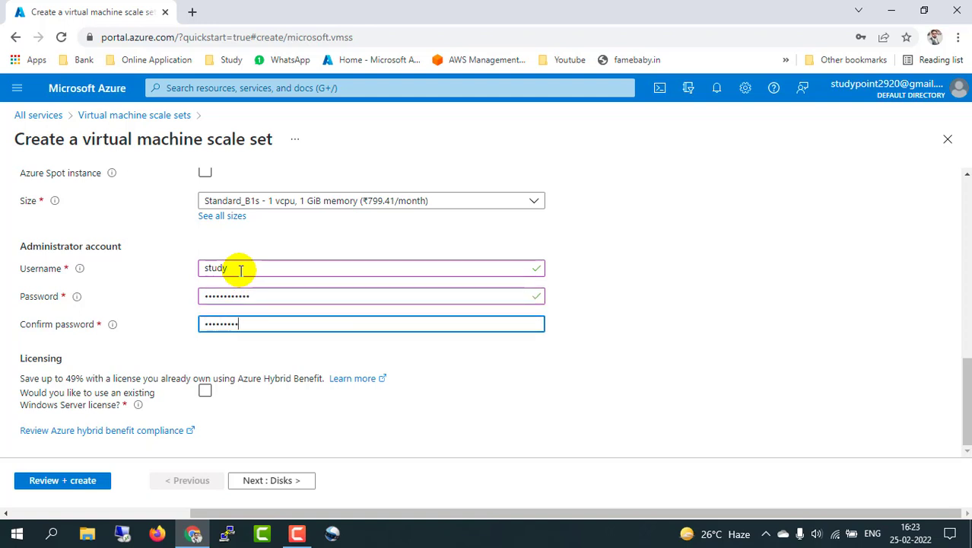
{"action": "left_click", "coordinate": [616, 325]}
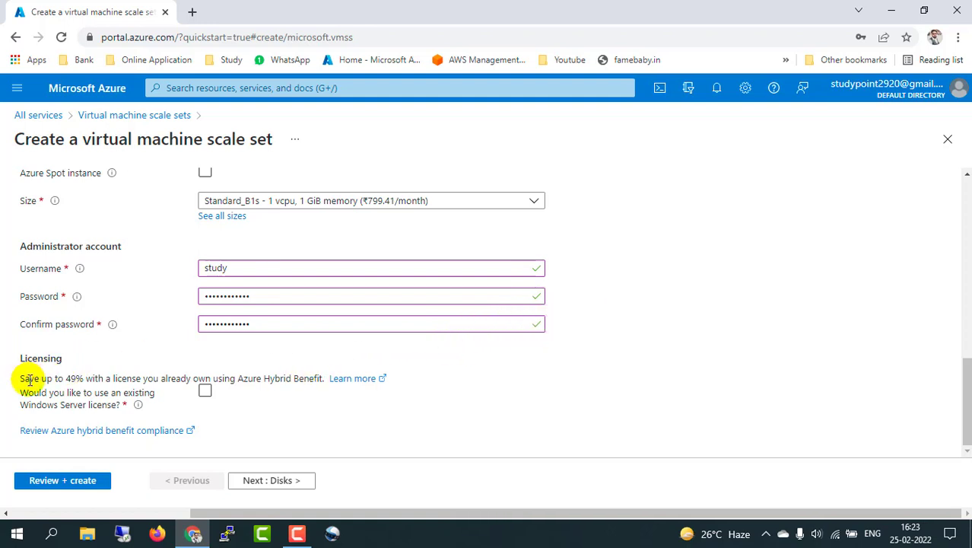
Step: Apply Azure Hybrid Benefit with an existing Windows Server license and confirm eligibility
{"action": "left_click", "coordinate": [204, 392]}
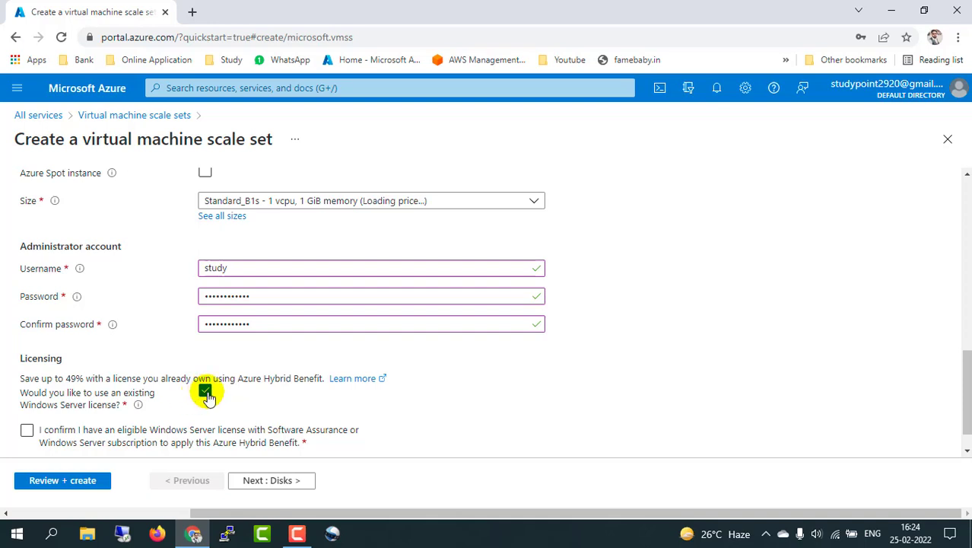
{"action": "scroll", "coordinate": [208, 397], "scroll_direction": "down", "scroll_amount": 1}
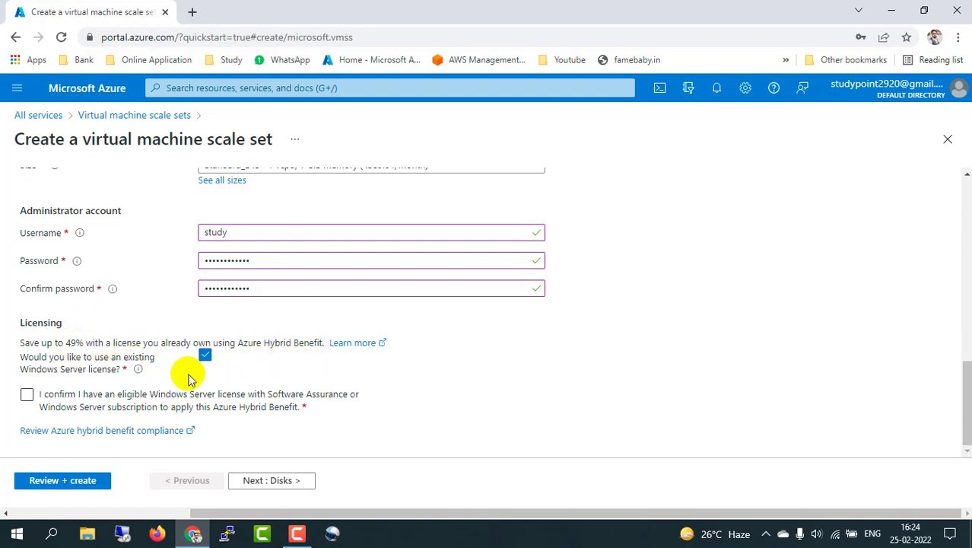
{"action": "left_click", "coordinate": [223, 399]}
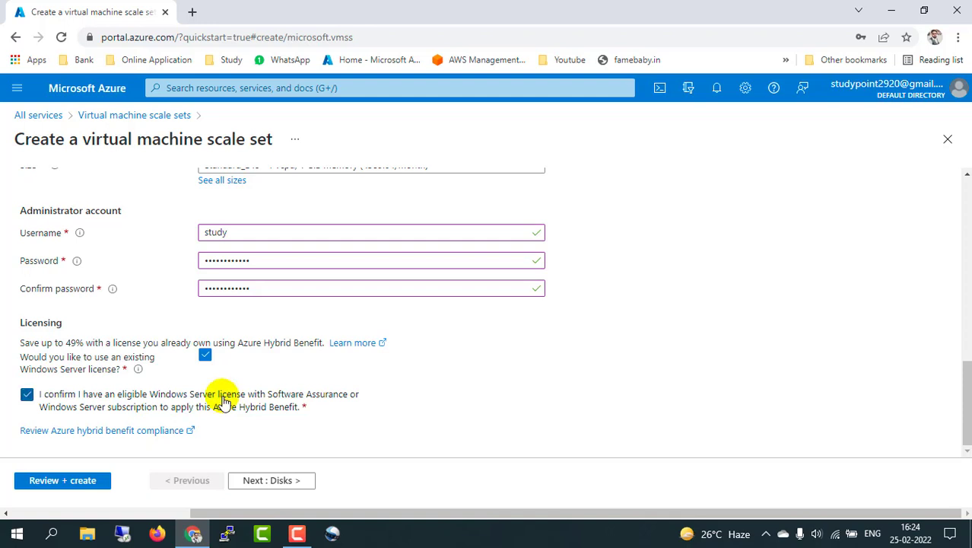
{"action": "left_click", "coordinate": [276, 483]}
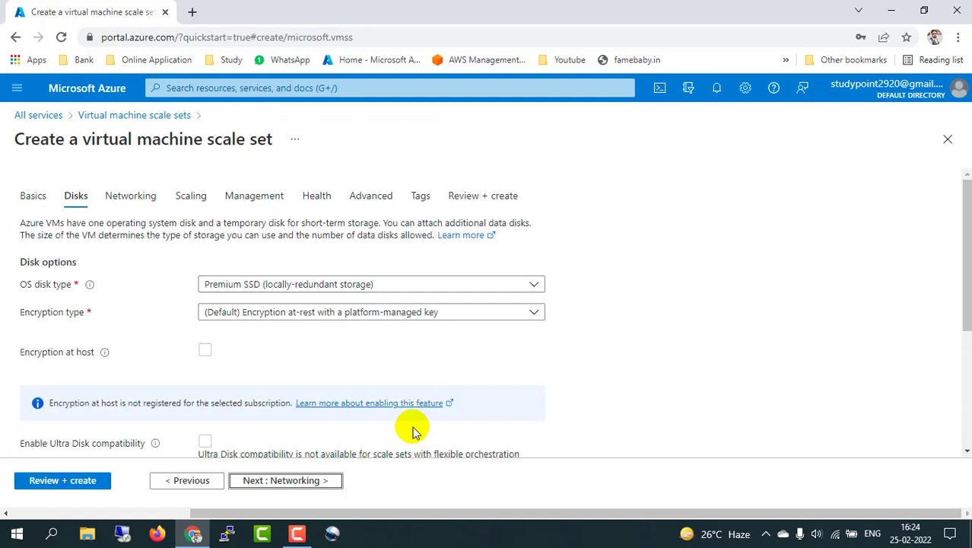
Step: Set the OS disk type to Standard SSD and keep default platform-managed key encryption
{"action": "left_click", "coordinate": [533, 290]}
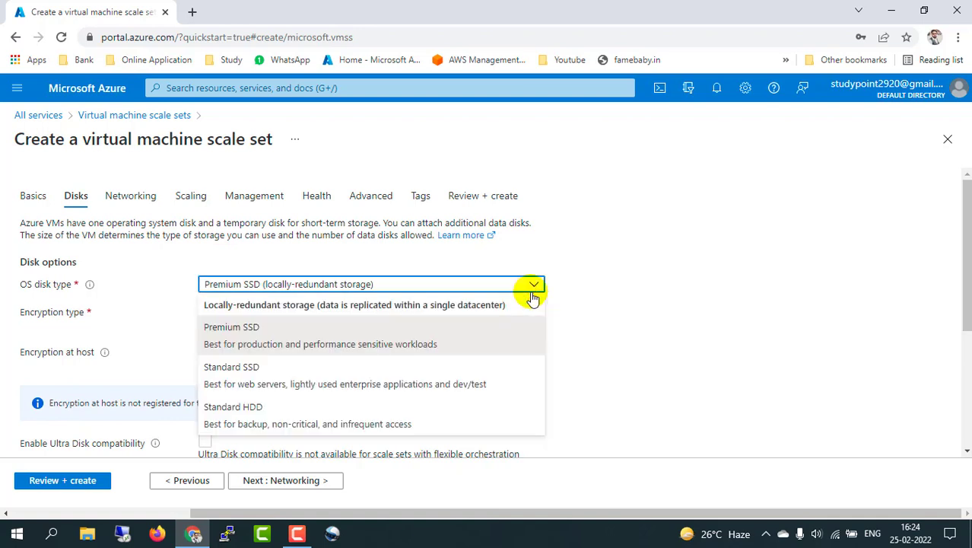
{"action": "left_click", "coordinate": [247, 372]}
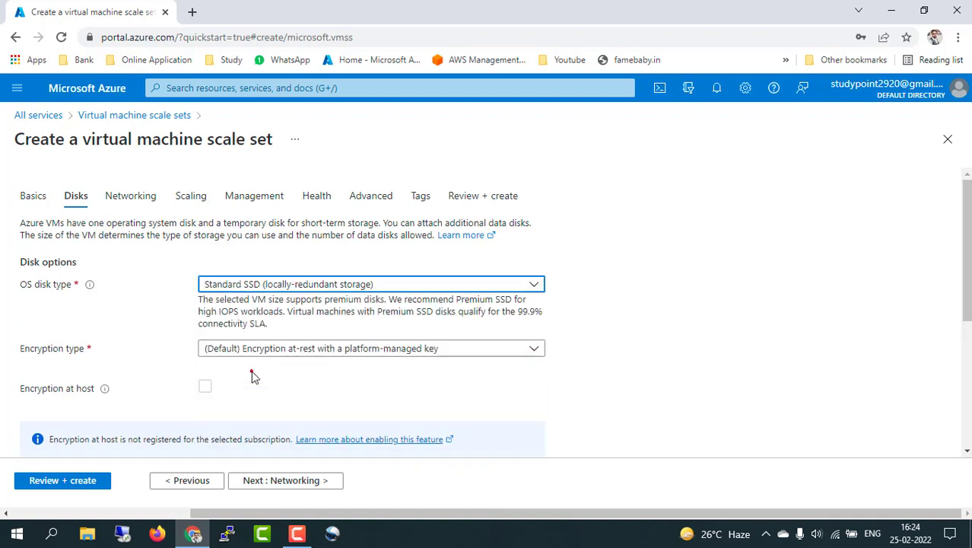
{"action": "left_click", "coordinate": [462, 284]}
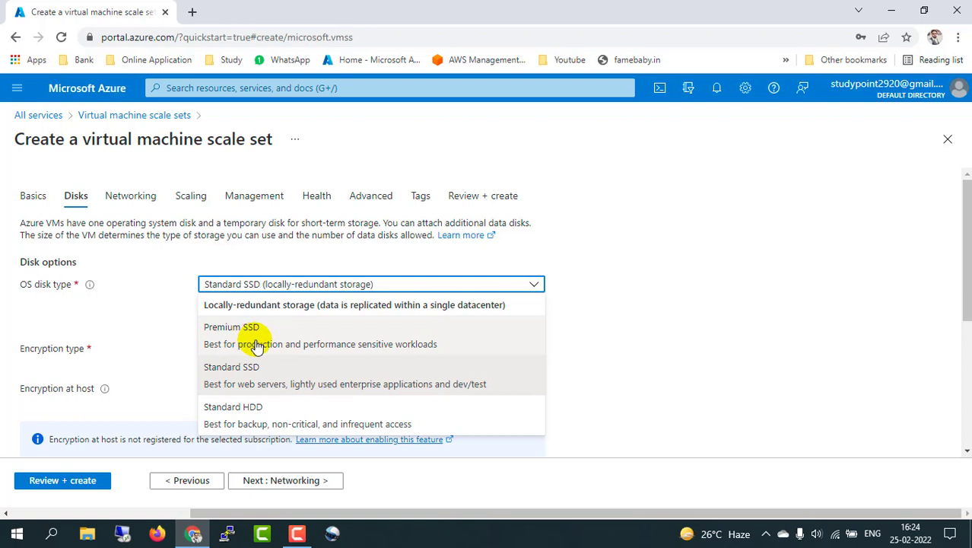
{"action": "left_click", "coordinate": [283, 375]}
{"action": "scroll", "coordinate": [568, 381], "scroll_direction": "down", "scroll_amount": 1}
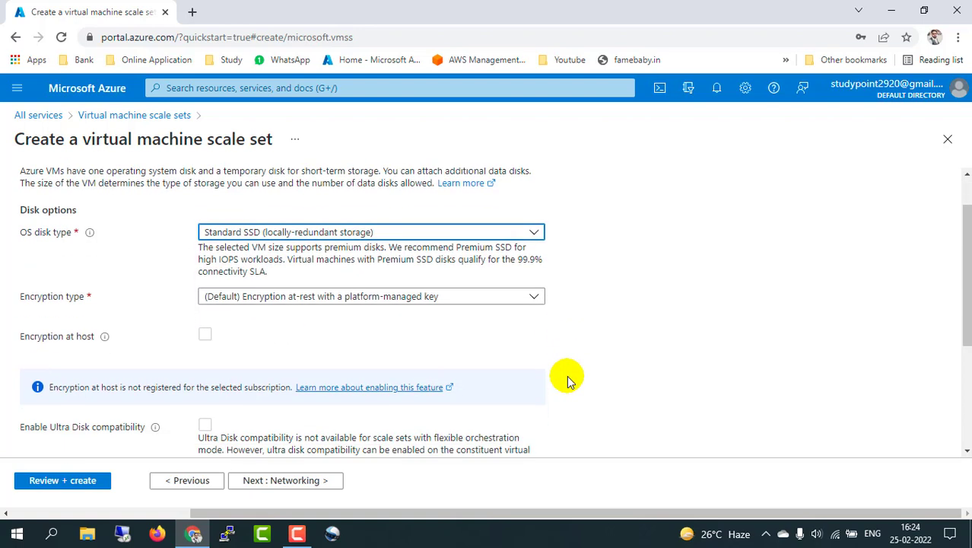
{"action": "left_click", "coordinate": [290, 302]}
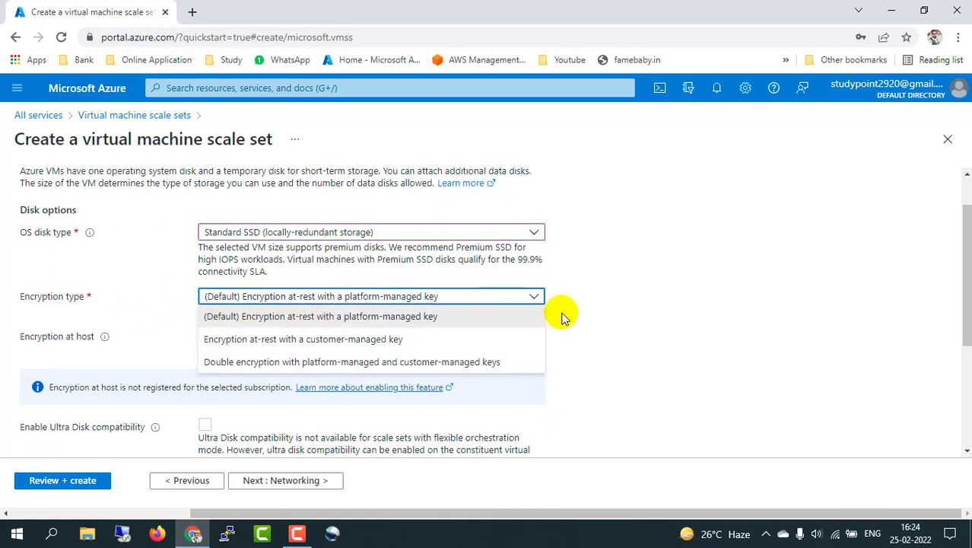
{"action": "left_click", "coordinate": [609, 320]}
{"action": "scroll", "coordinate": [610, 323], "scroll_direction": "down", "scroll_amount": 3}
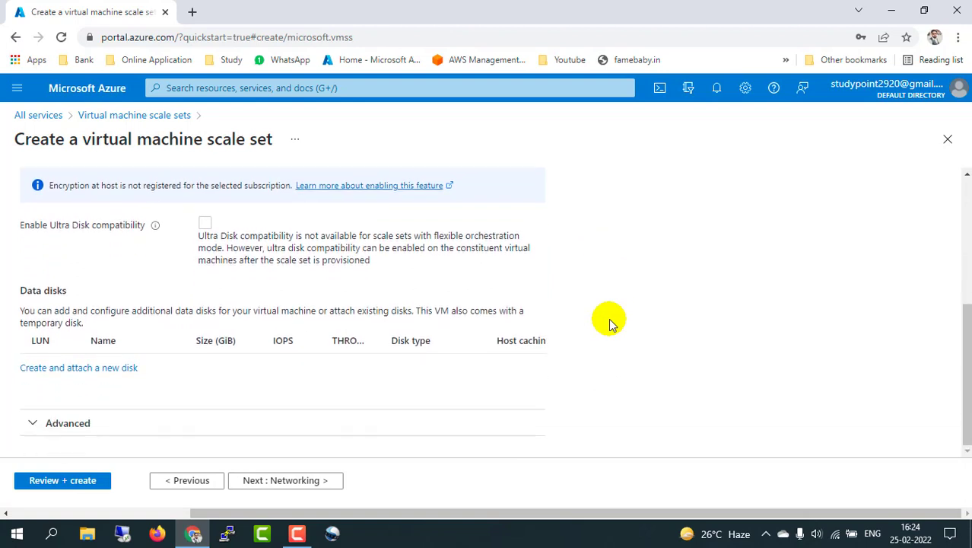
{"action": "left_click", "coordinate": [278, 481]}
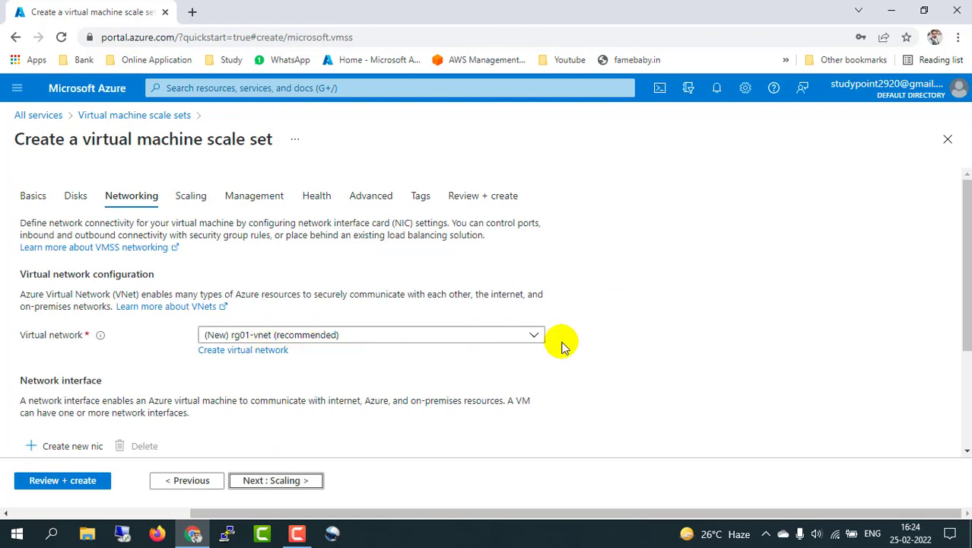
Step: Select network interface rg01-vnet-nic01 on virtual network rg01-vnet and edit it
{"action": "scroll", "coordinate": [626, 348], "scroll_direction": "down", "scroll_amount": 1}
{"action": "scroll", "coordinate": [625, 348], "scroll_direction": "down", "scroll_amount": 3}
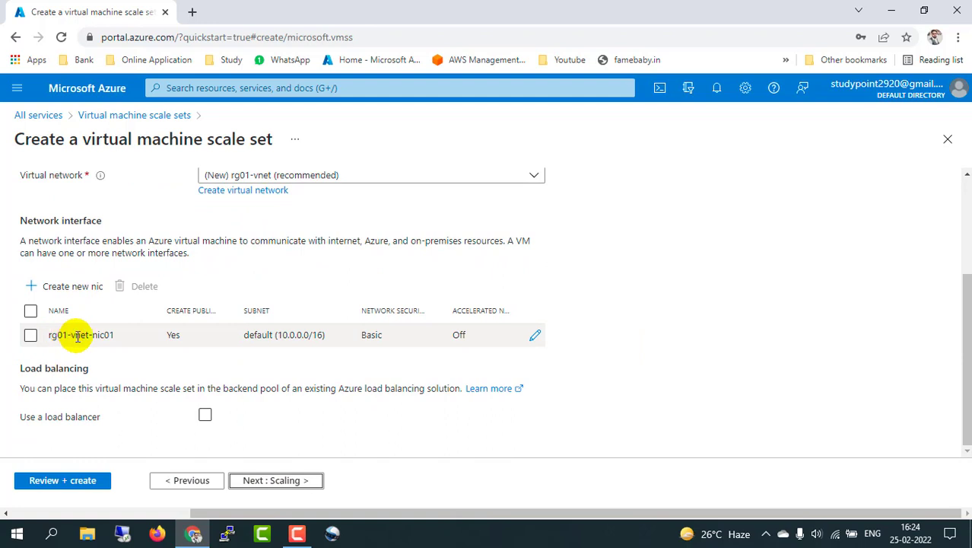
{"action": "left_click", "coordinate": [30, 336]}
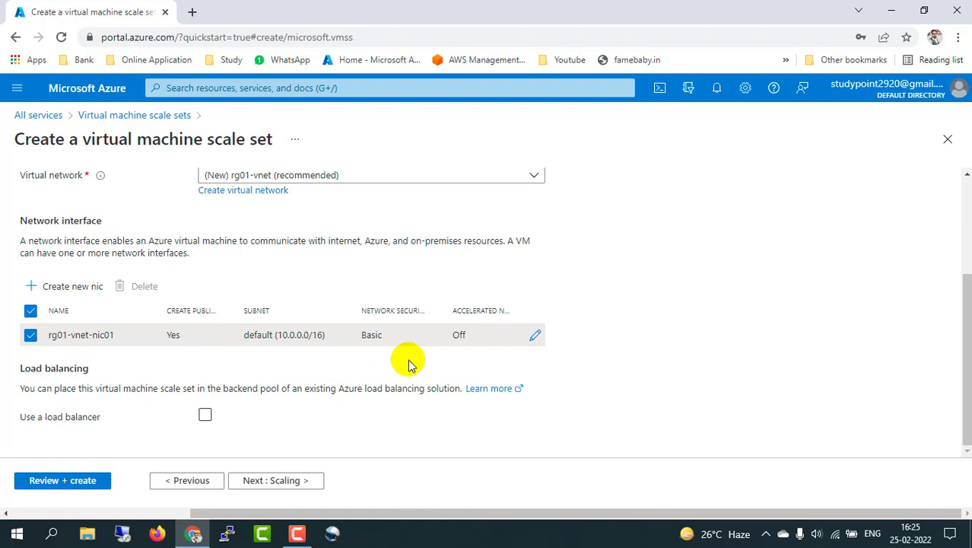
{"action": "left_click", "coordinate": [536, 338]}
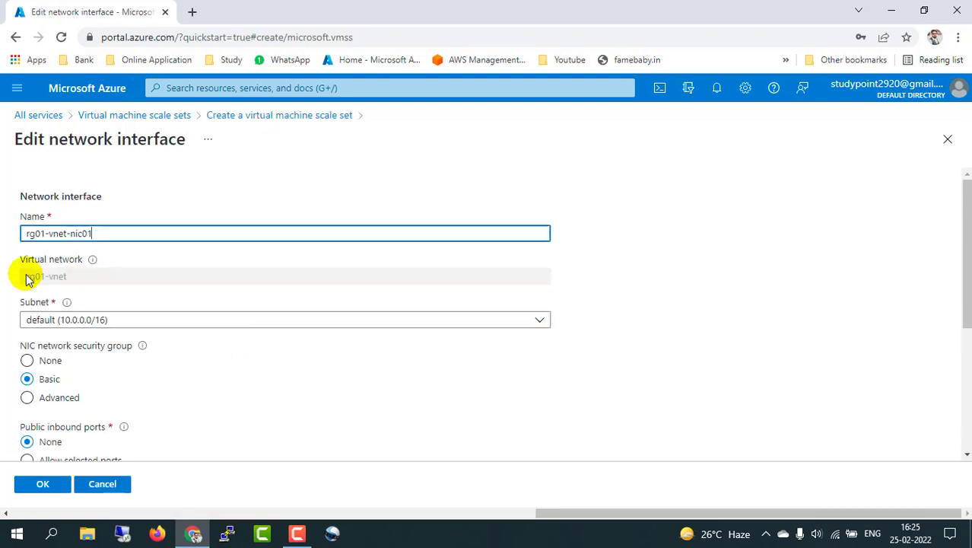
Step: Allow public inbound RDP (3389) on rg01-vnet-nic01 and save the interface settings
{"action": "scroll", "coordinate": [169, 388], "scroll_direction": "down", "scroll_amount": 1}
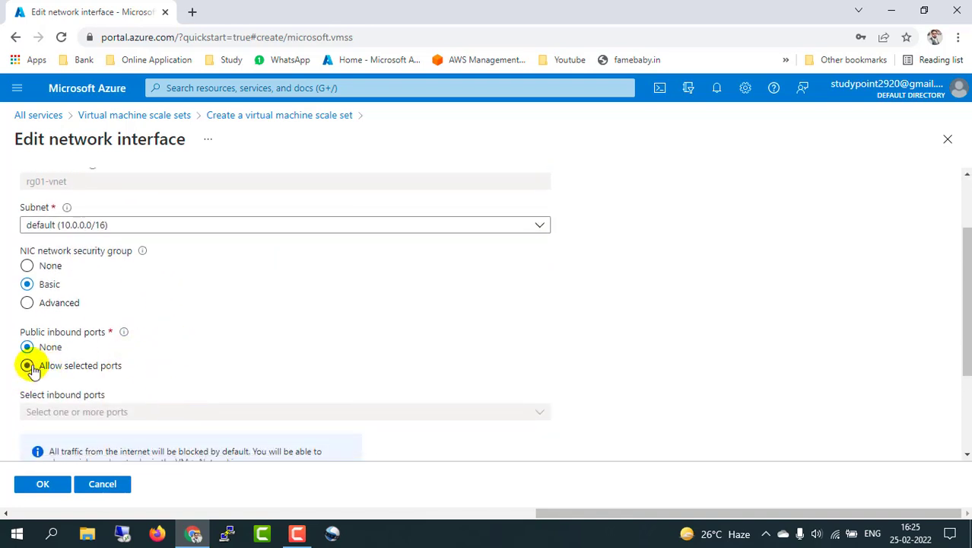
{"action": "left_click", "coordinate": [28, 366]}
{"action": "scroll", "coordinate": [325, 346], "scroll_direction": "down", "scroll_amount": 1}
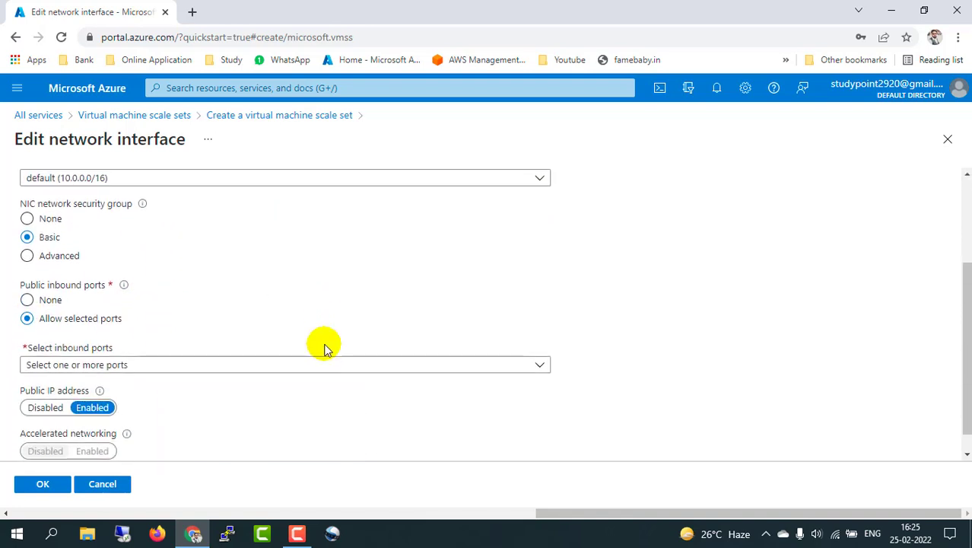
{"action": "left_click", "coordinate": [538, 366]}
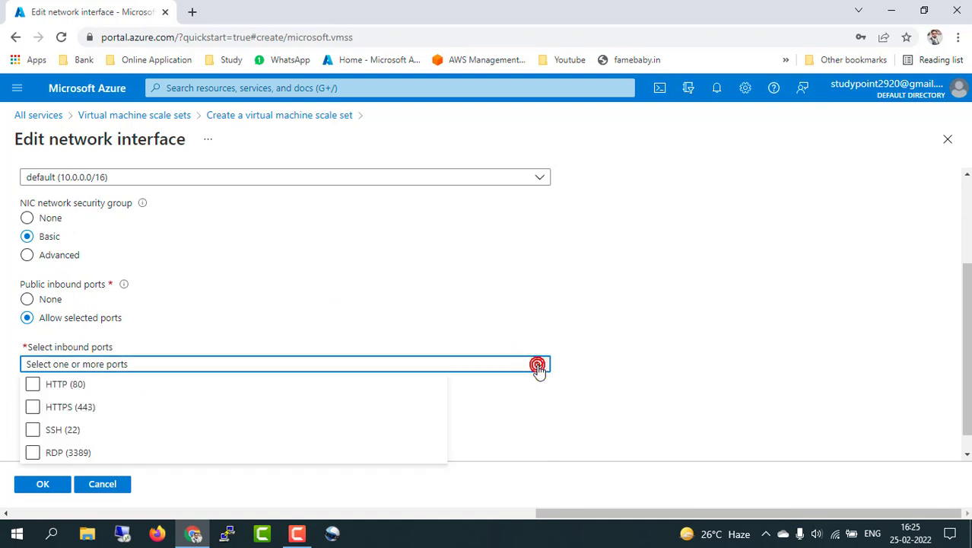
{"action": "left_click", "coordinate": [33, 453]}
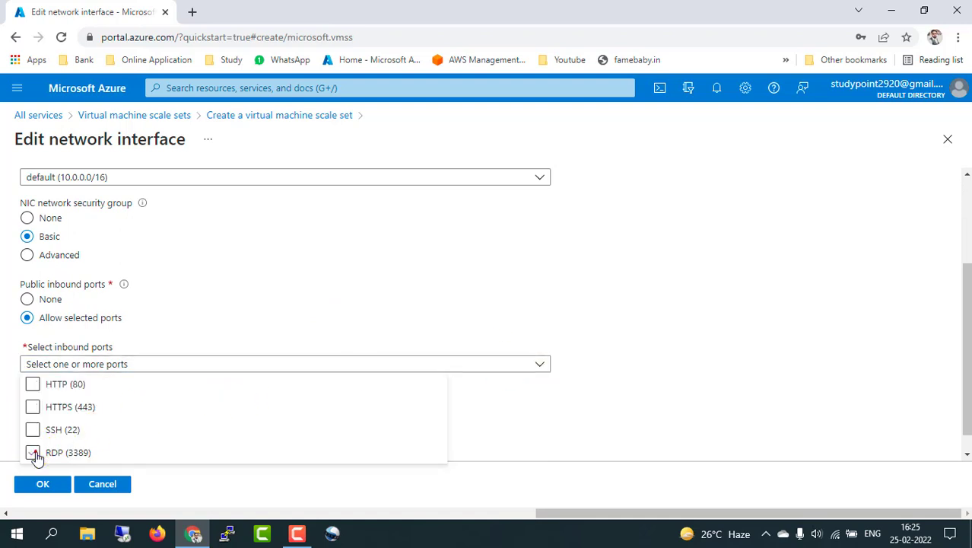
{"action": "left_click", "coordinate": [636, 356]}
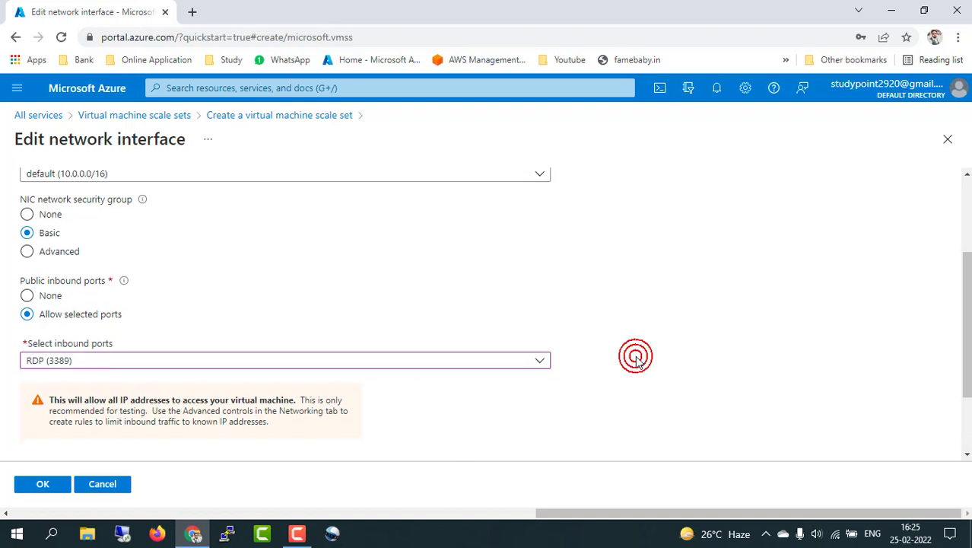
{"action": "scroll", "coordinate": [635, 355], "scroll_direction": "down", "scroll_amount": 2}
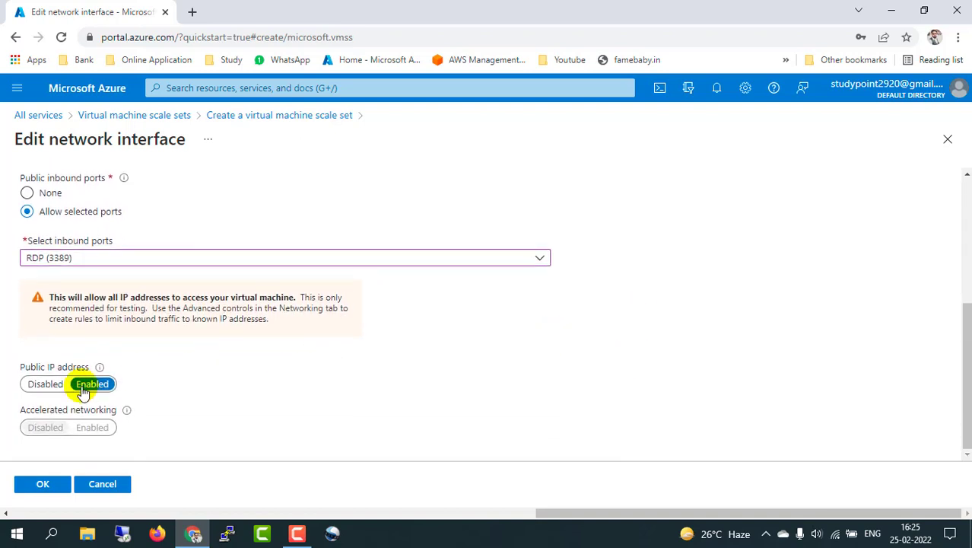
{"action": "scroll", "coordinate": [262, 423], "scroll_direction": "up", "scroll_amount": 3}
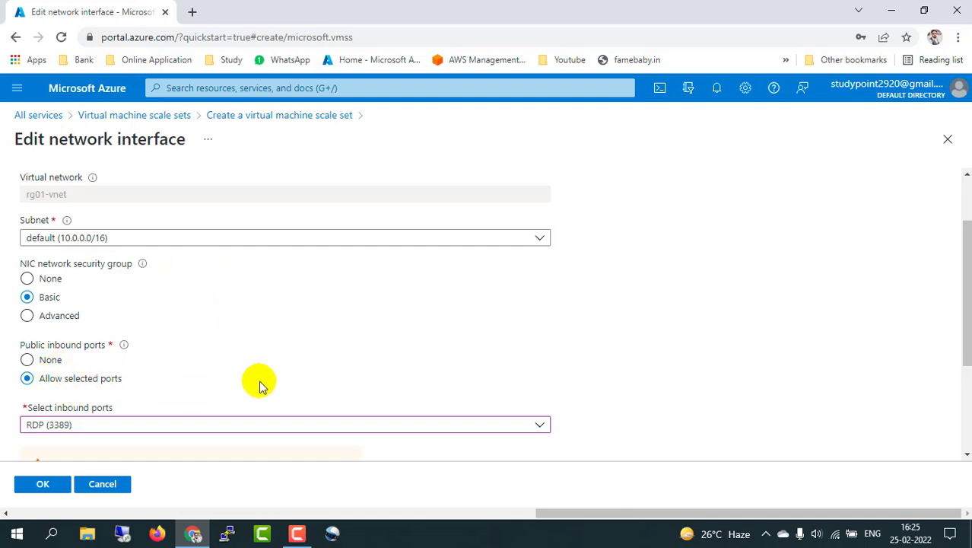
{"action": "scroll", "coordinate": [260, 385], "scroll_direction": "down", "scroll_amount": 3}
{"action": "left_click", "coordinate": [34, 482]}
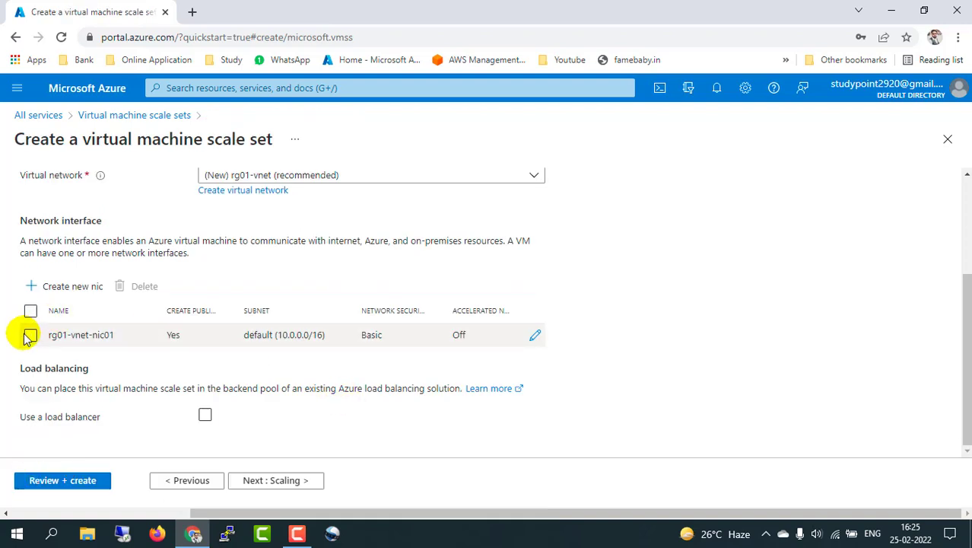
Step: Select the rg01-vnet-nic01 interface and set the initial instance count to 2
{"action": "left_click", "coordinate": [30, 335]}
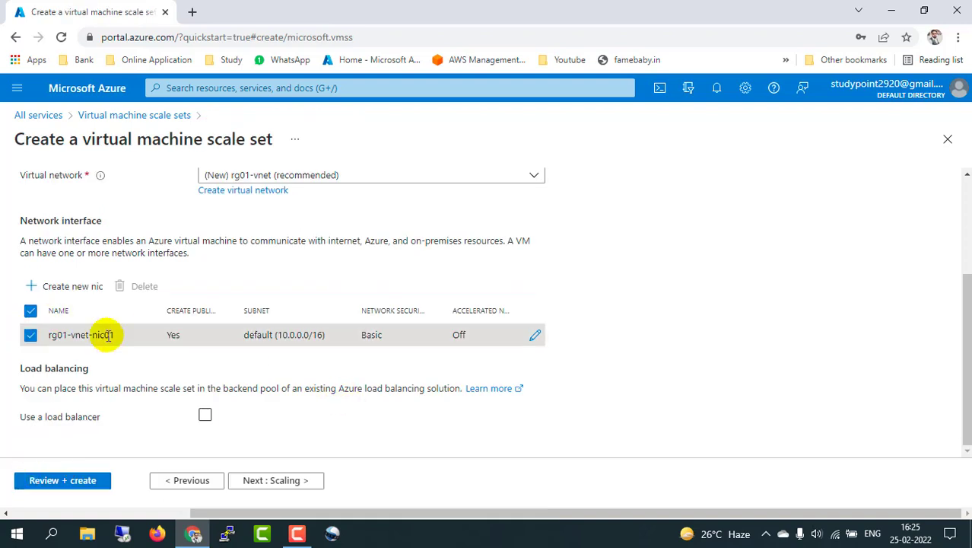
{"action": "left_click", "coordinate": [274, 481]}
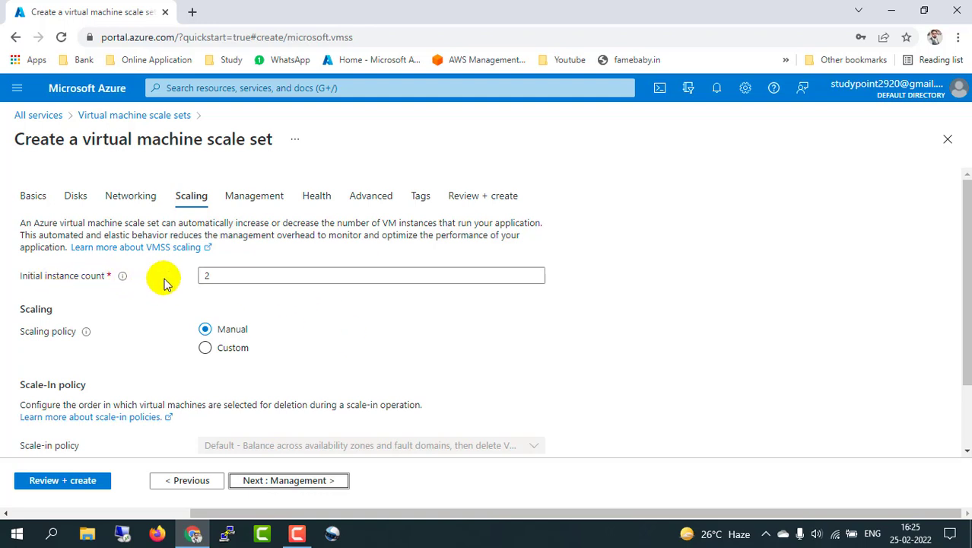
{"action": "left_click_drag", "start_coordinate": [224, 274], "coordinate": [205, 275]}
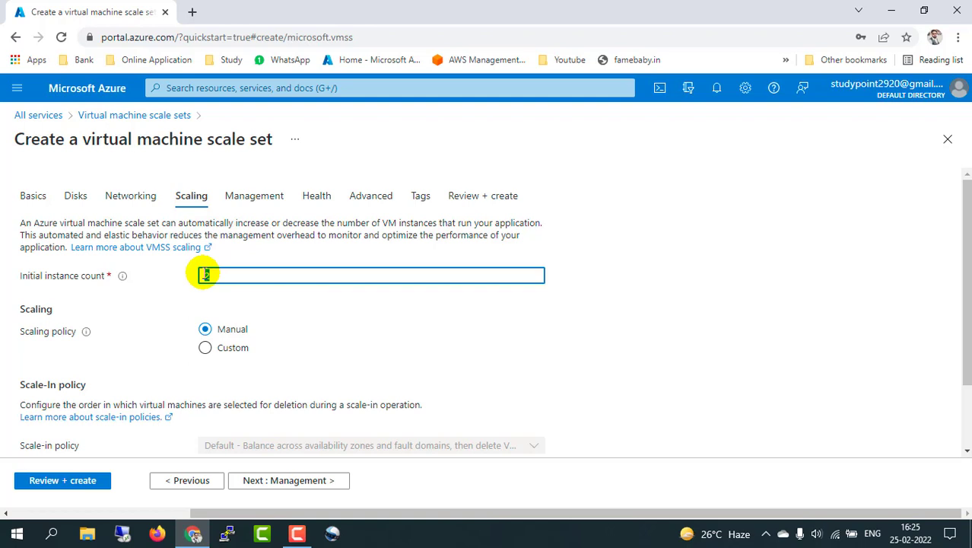
{"action": "left_click", "coordinate": [211, 276]}
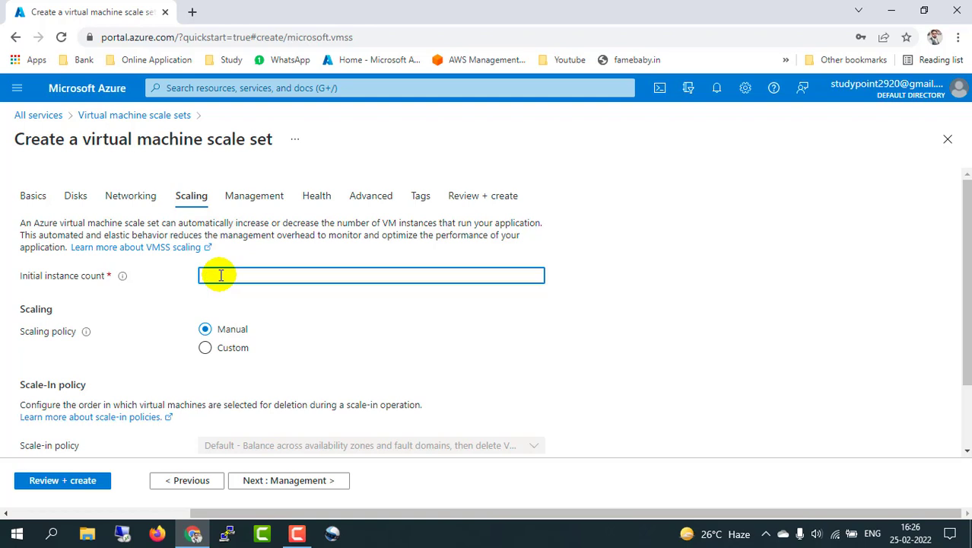
{"action": "type", "text": "5"}
{"action": "type", "text": "2"}
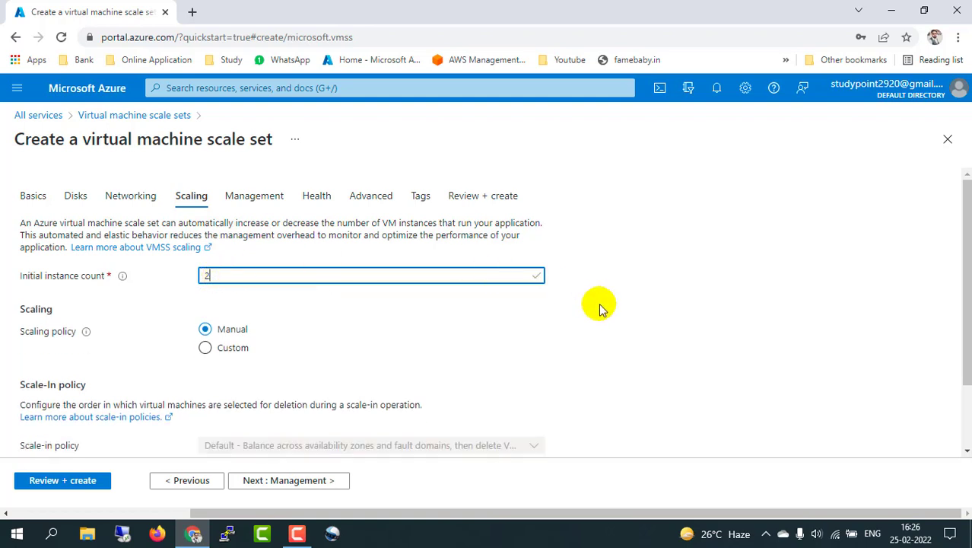
{"action": "left_click", "coordinate": [601, 306]}
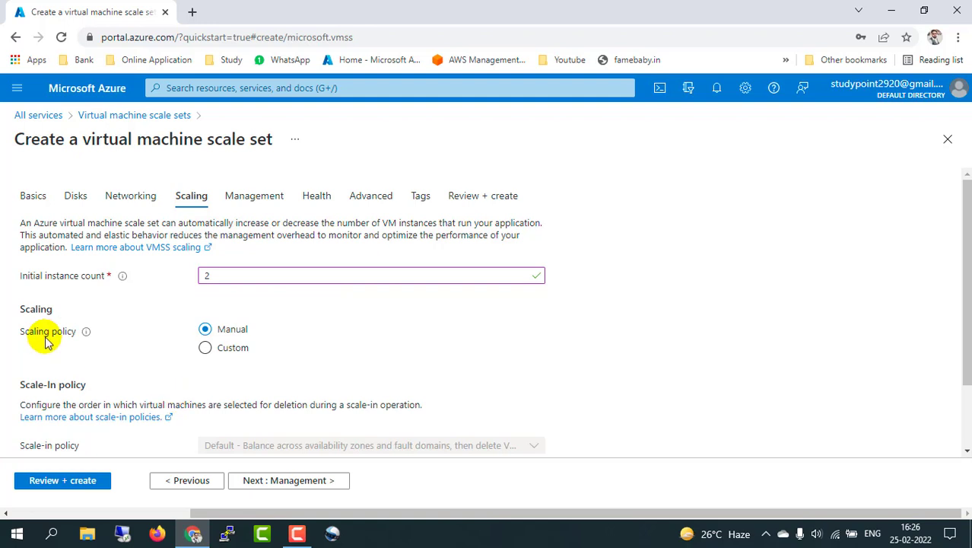
Step: Try the Custom scaling policy, then leave the scaling policy on Manual
{"action": "left_click", "coordinate": [203, 349]}
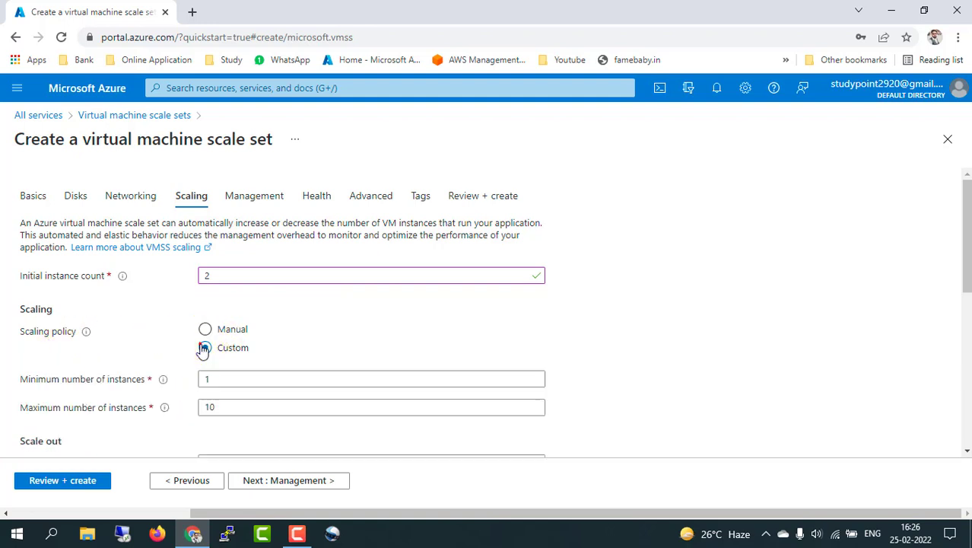
{"action": "scroll", "coordinate": [169, 411], "scroll_direction": "down", "scroll_amount": 2}
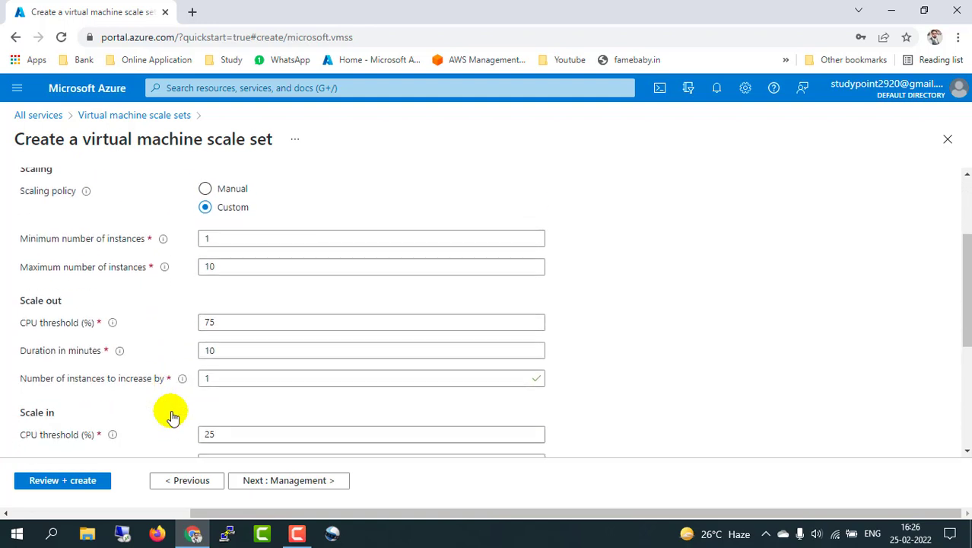
{"action": "scroll", "coordinate": [173, 415], "scroll_direction": "down", "scroll_amount": 2}
{"action": "scroll", "coordinate": [169, 412], "scroll_direction": "up", "scroll_amount": 4}
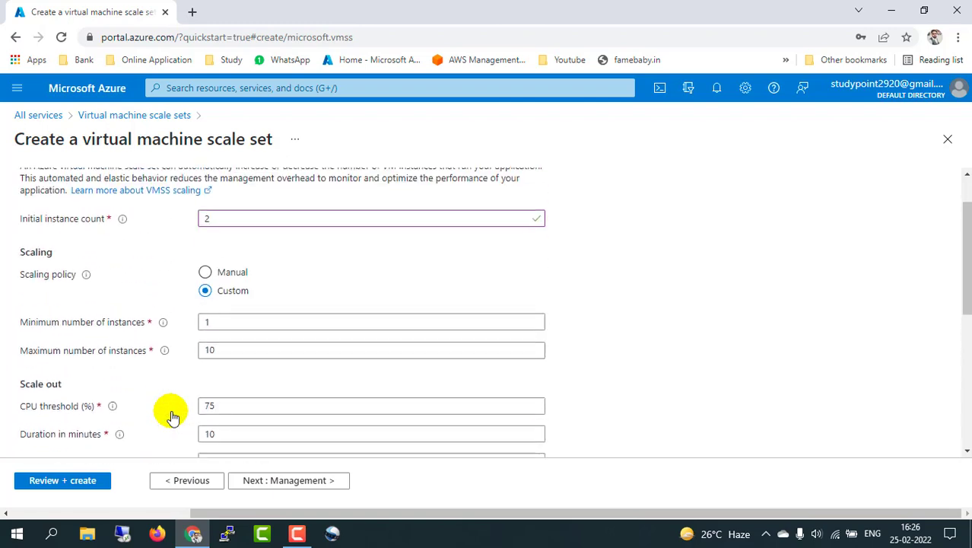
{"action": "left_click", "coordinate": [205, 283]}
{"action": "scroll", "coordinate": [252, 344], "scroll_direction": "down", "scroll_amount": 1}
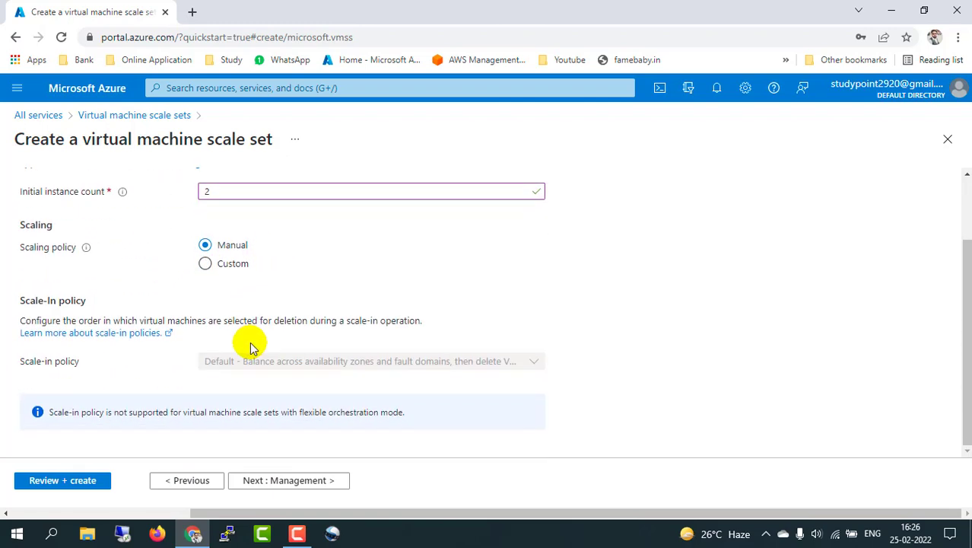
{"action": "scroll", "coordinate": [252, 347], "scroll_direction": "up", "scroll_amount": 1}
{"action": "scroll", "coordinate": [252, 347], "scroll_direction": "down", "scroll_amount": 1}
{"action": "scroll", "coordinate": [252, 347], "scroll_direction": "up", "scroll_amount": 1}
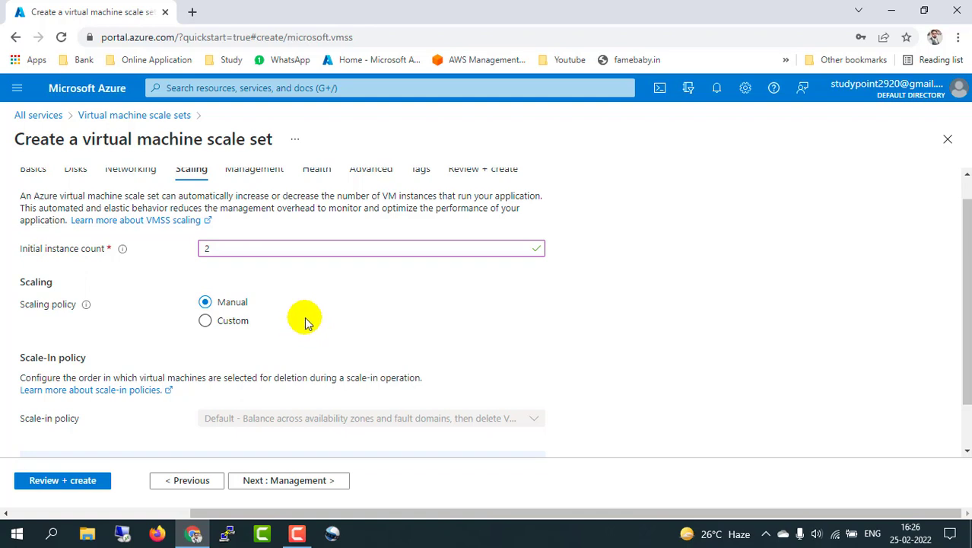
Step: Choose Custom scaling with minimum 2 and maximum 5 instances
{"action": "left_click", "coordinate": [214, 322]}
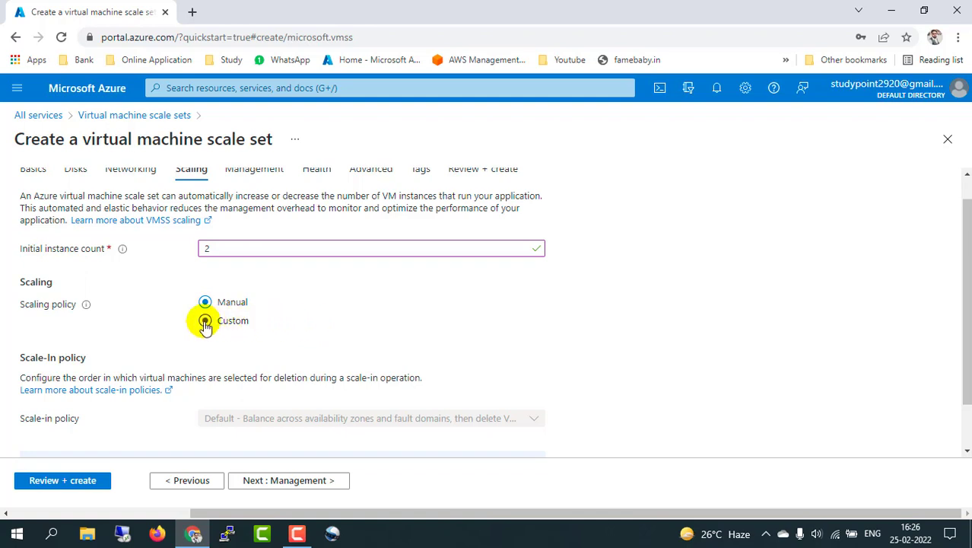
{"action": "scroll", "coordinate": [327, 299], "scroll_direction": "down", "scroll_amount": 1}
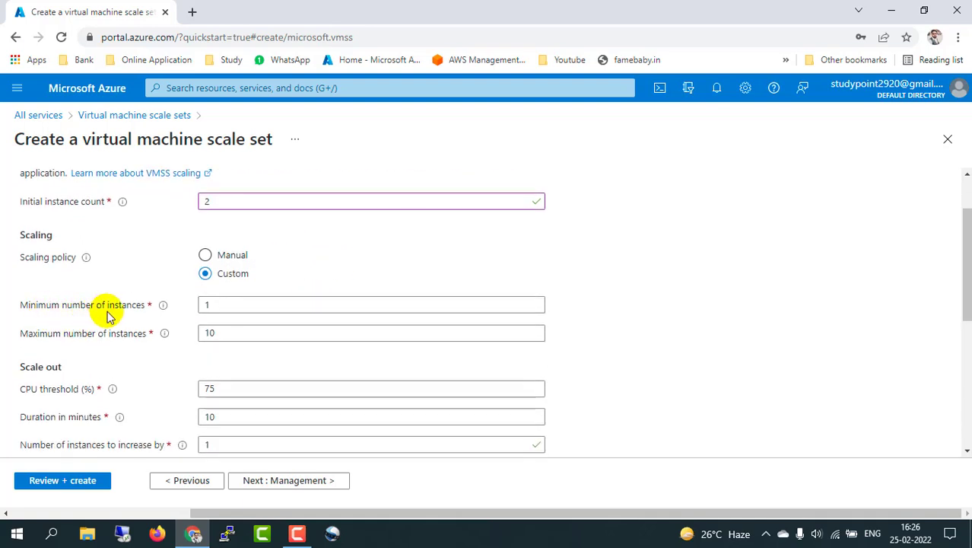
{"action": "left_click", "coordinate": [216, 305]}
{"action": "key", "text": "BackSpace"}
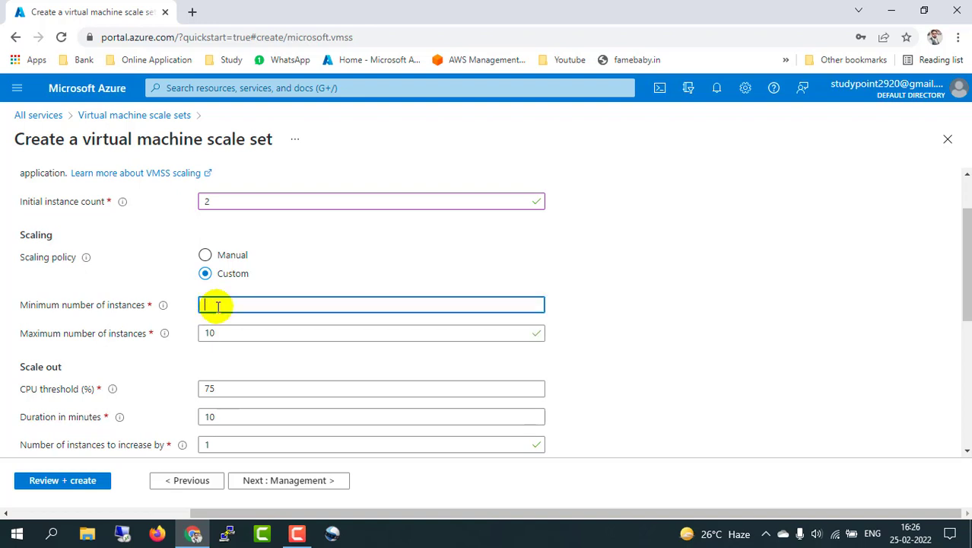
{"action": "type", "text": "2"}
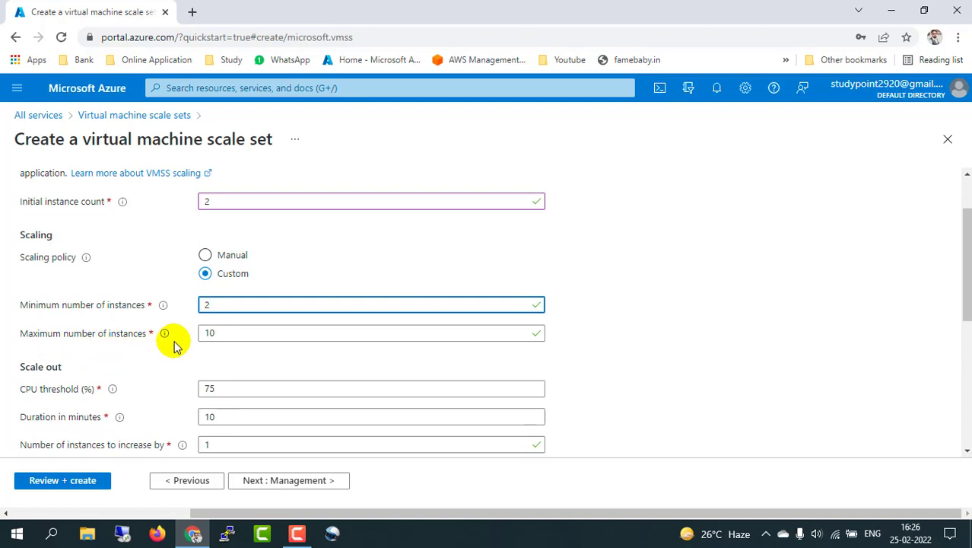
{"action": "left_click", "coordinate": [224, 332]}
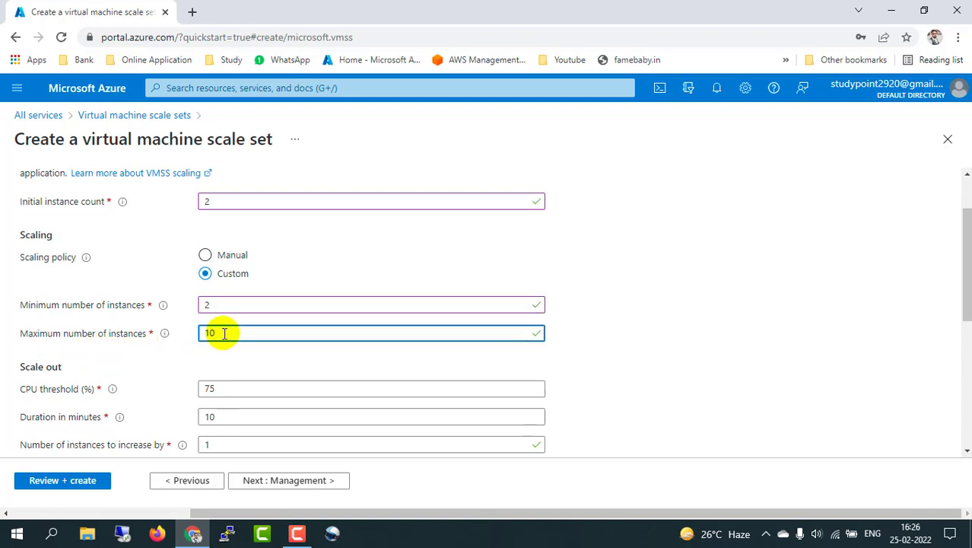
{"action": "key", "text": "BackSpace"}
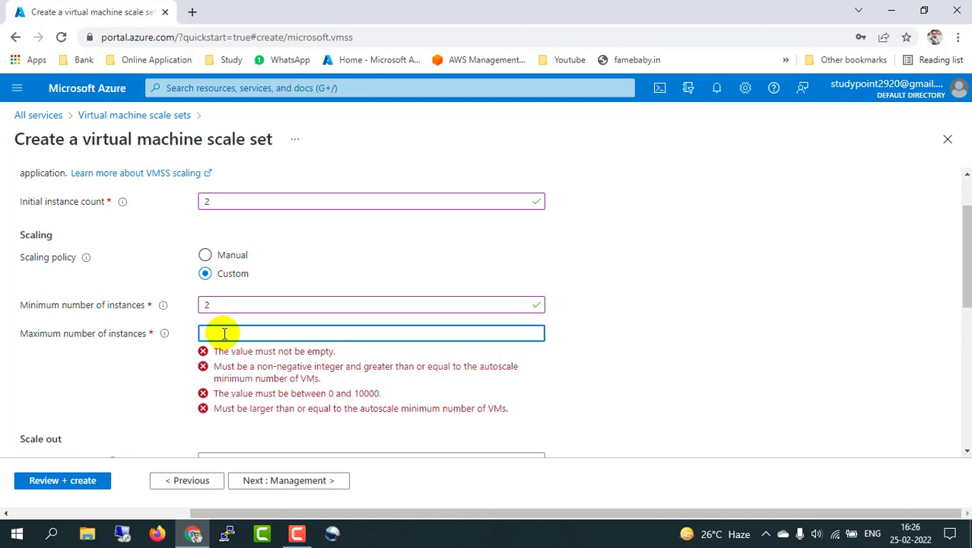
{"action": "type", "text": "5"}
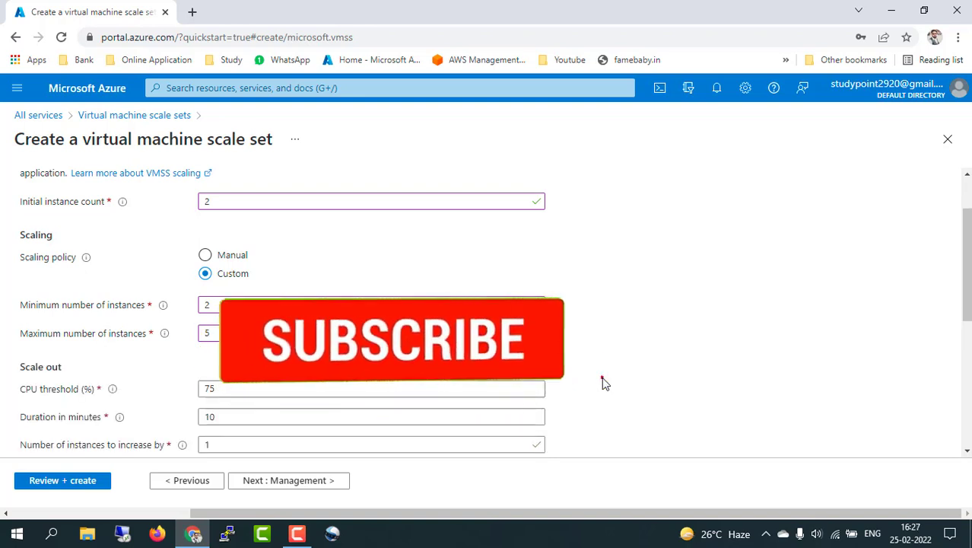
{"action": "left_click", "coordinate": [221, 304]}
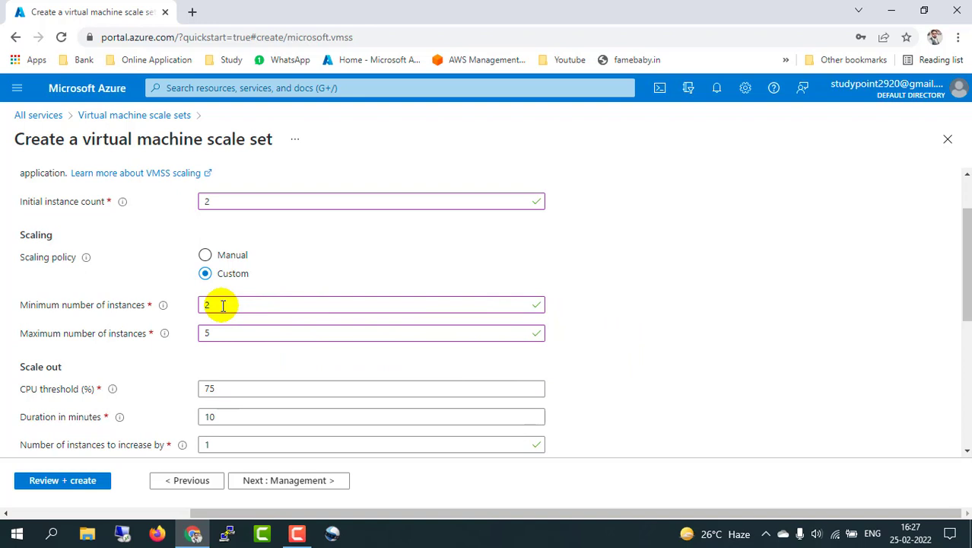
{"action": "left_click", "coordinate": [219, 334]}
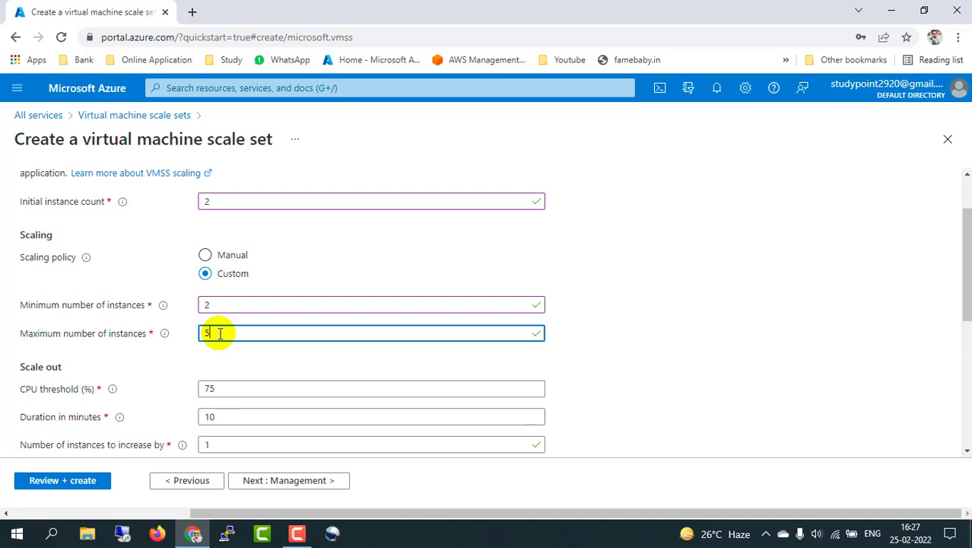
{"action": "scroll", "coordinate": [127, 361], "scroll_direction": "down", "scroll_amount": 1}
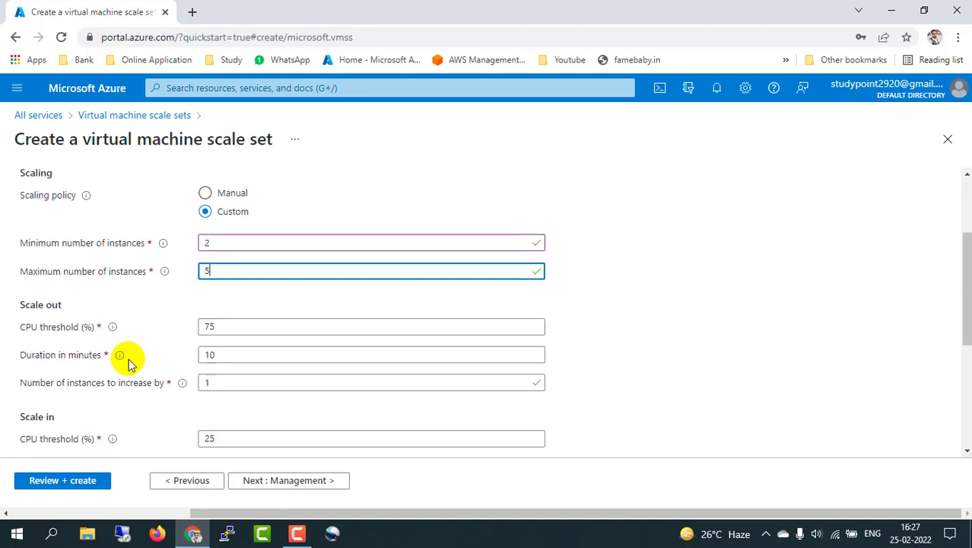
{"action": "scroll", "coordinate": [128, 359], "scroll_direction": "down", "scroll_amount": 1}
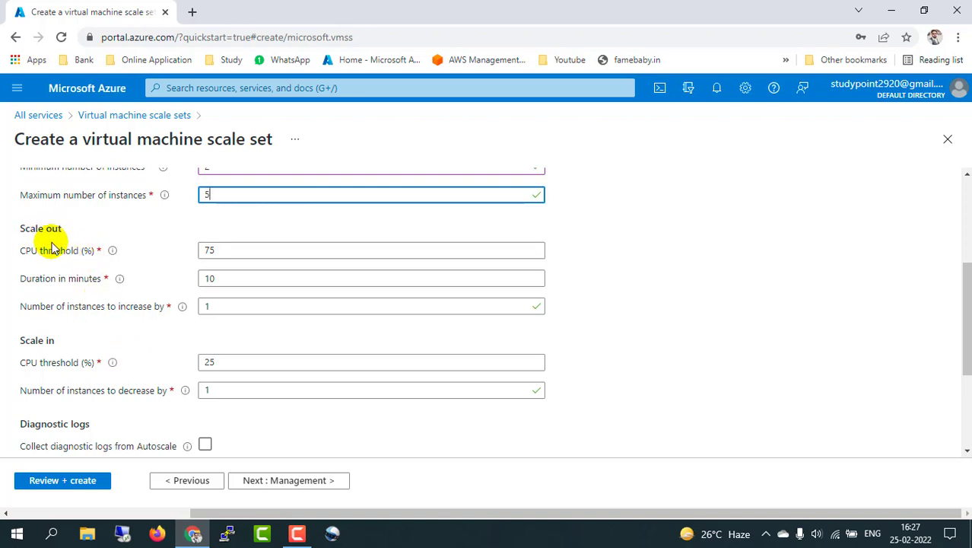
Step: Set the scale-out duration to 5 minutes
{"action": "left_click", "coordinate": [226, 248]}
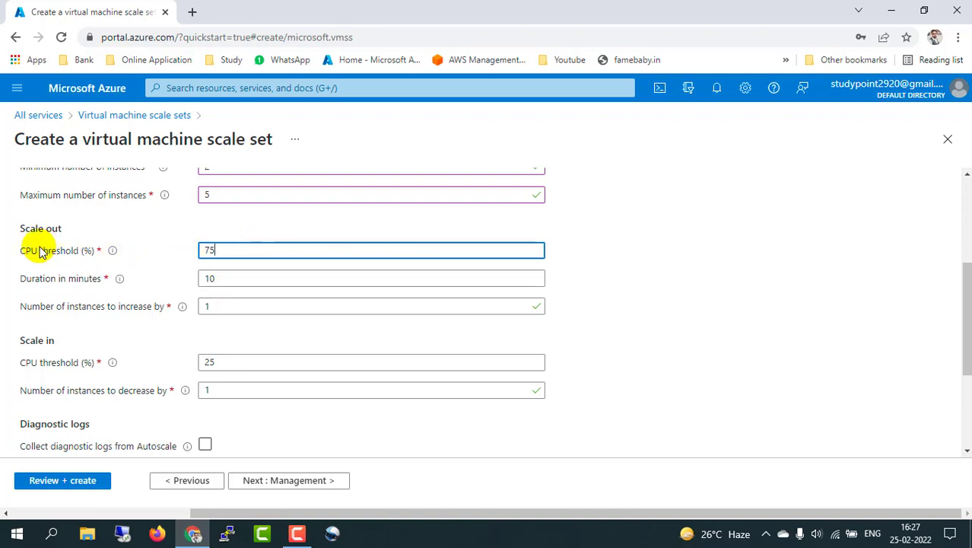
{"action": "left_click", "coordinate": [227, 248]}
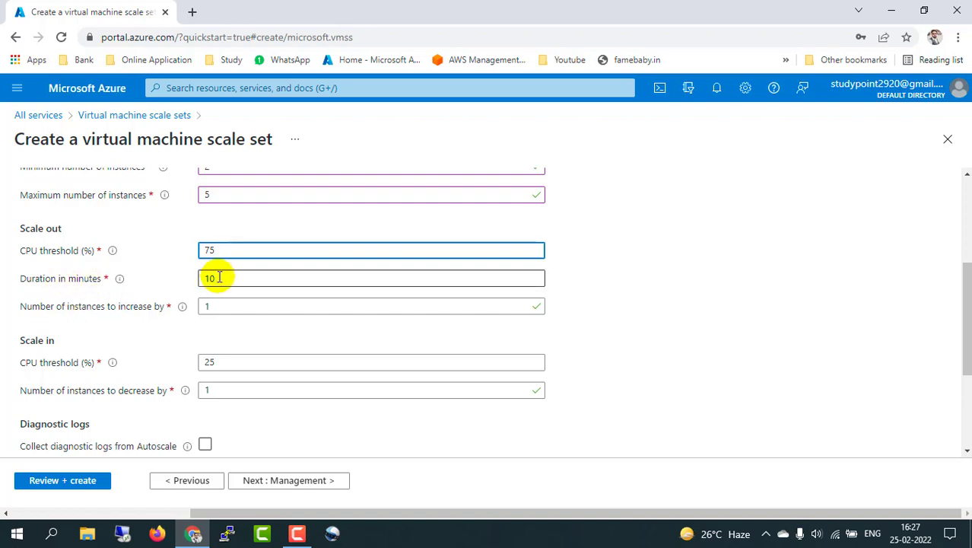
{"action": "left_click", "coordinate": [219, 278]}
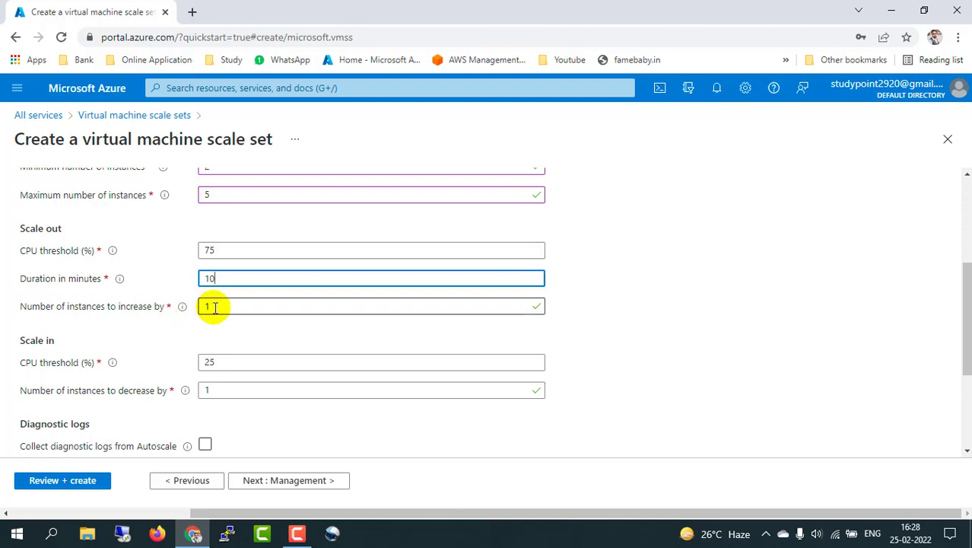
{"action": "left_click", "coordinate": [214, 306]}
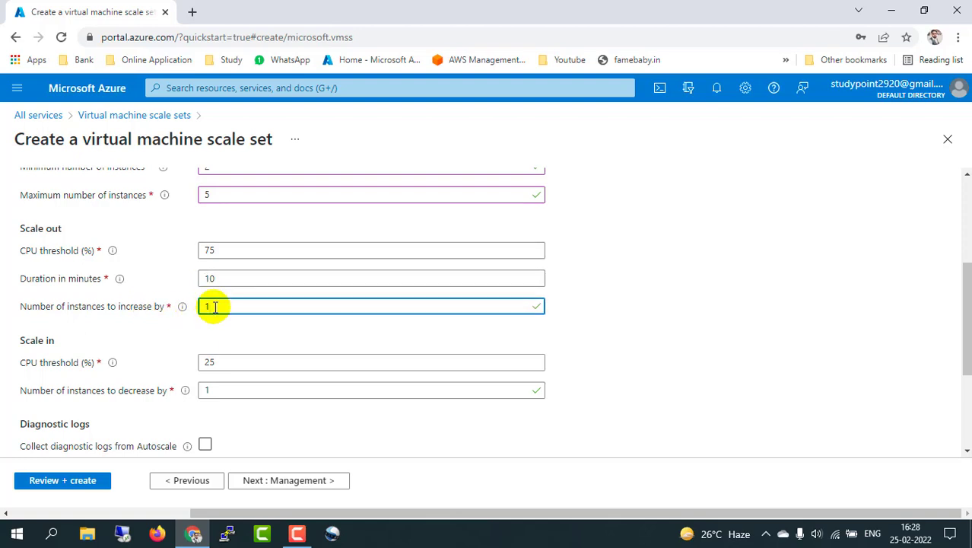
{"action": "left_click", "coordinate": [232, 277]}
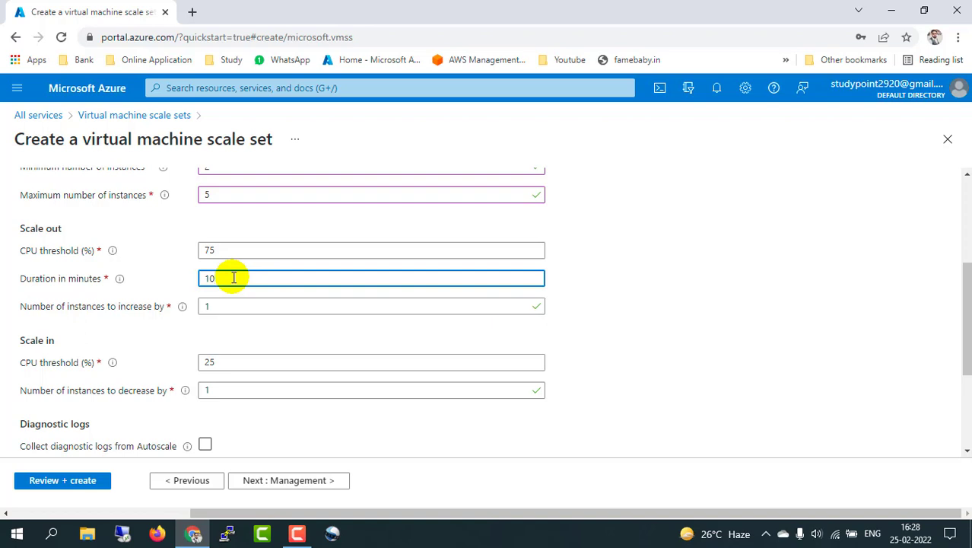
{"action": "key", "text": "BackSpace"}
{"action": "type", "text": "2"}
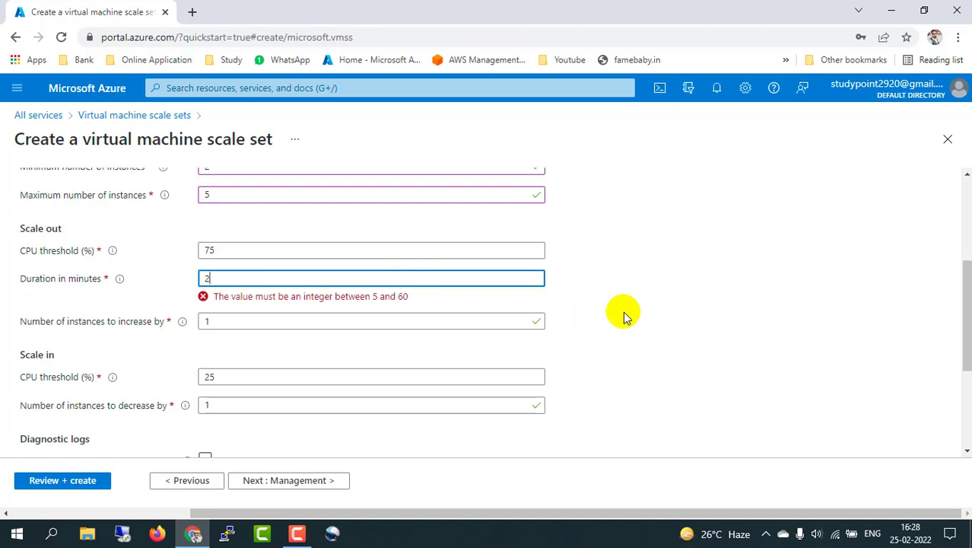
{"action": "left_click", "coordinate": [624, 317]}
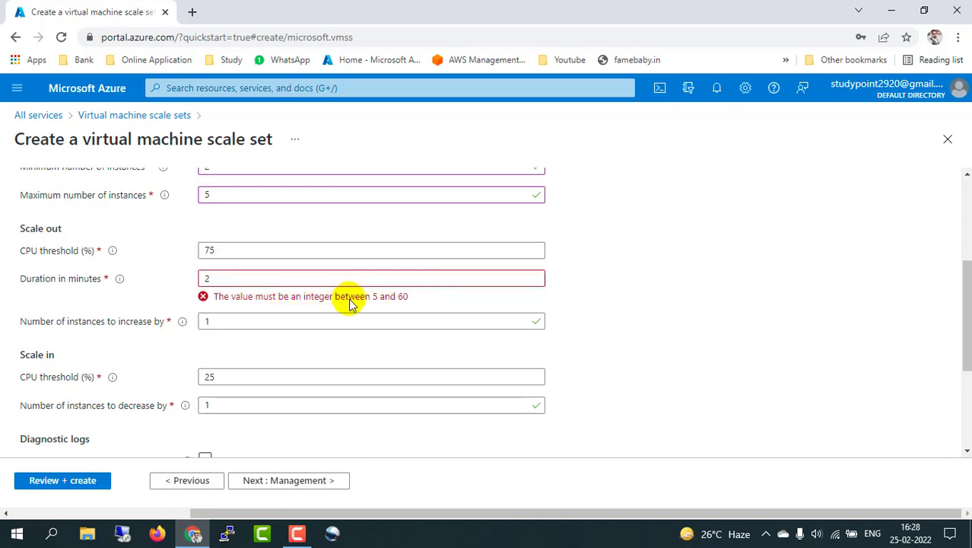
{"action": "left_click", "coordinate": [420, 279]}
{"action": "key", "text": "BackSpace"}
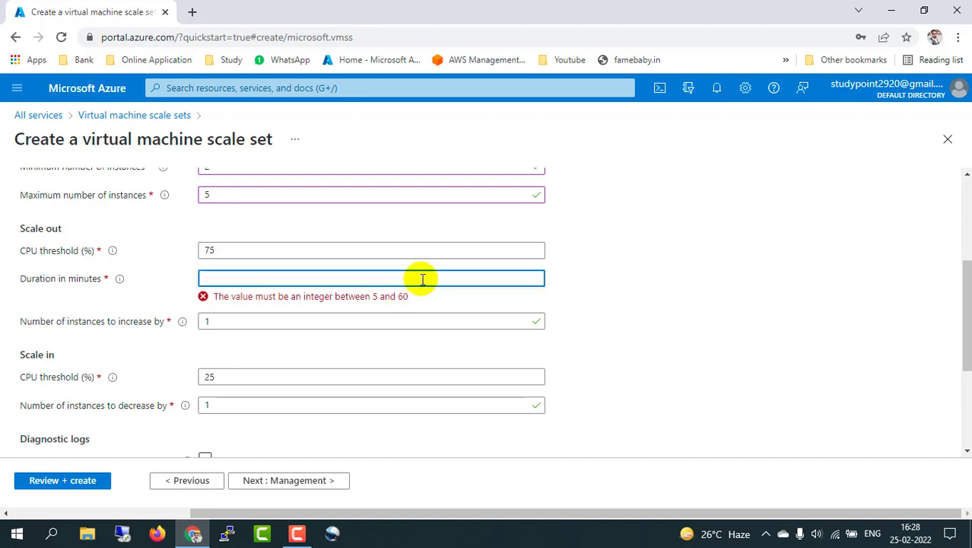
{"action": "type", "text": "5"}
{"action": "left_click", "coordinate": [639, 293]}
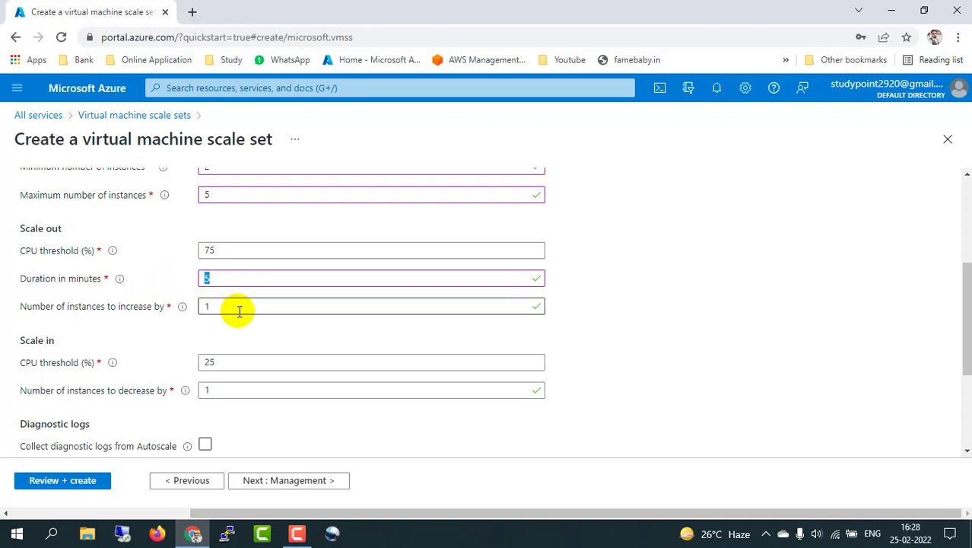
Step: Change the scale-out CPU threshold from 75% to 60%
{"action": "left_click", "coordinate": [235, 252]}
{"action": "key", "text": "BackSpace"}
{"action": "key", "text": "BackSpace"}
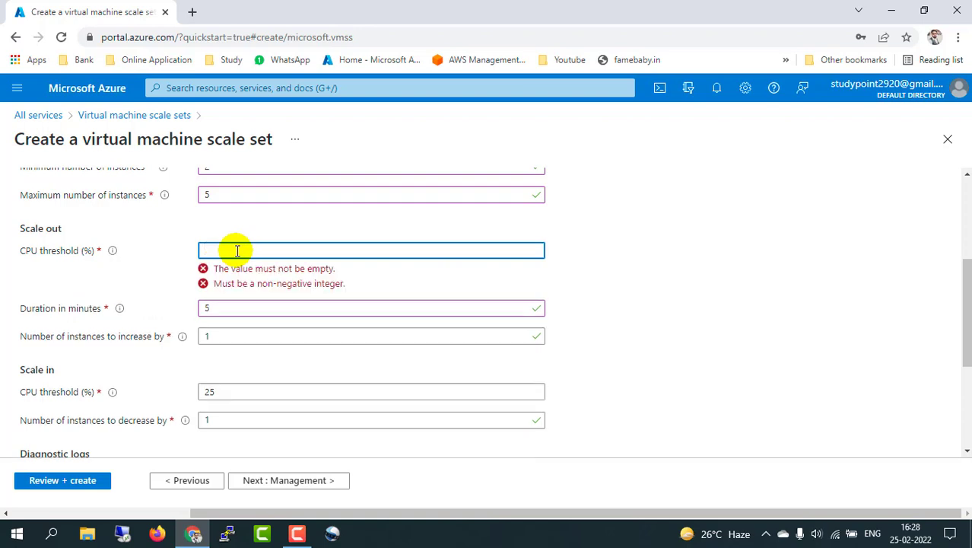
{"action": "type", "text": "60"}
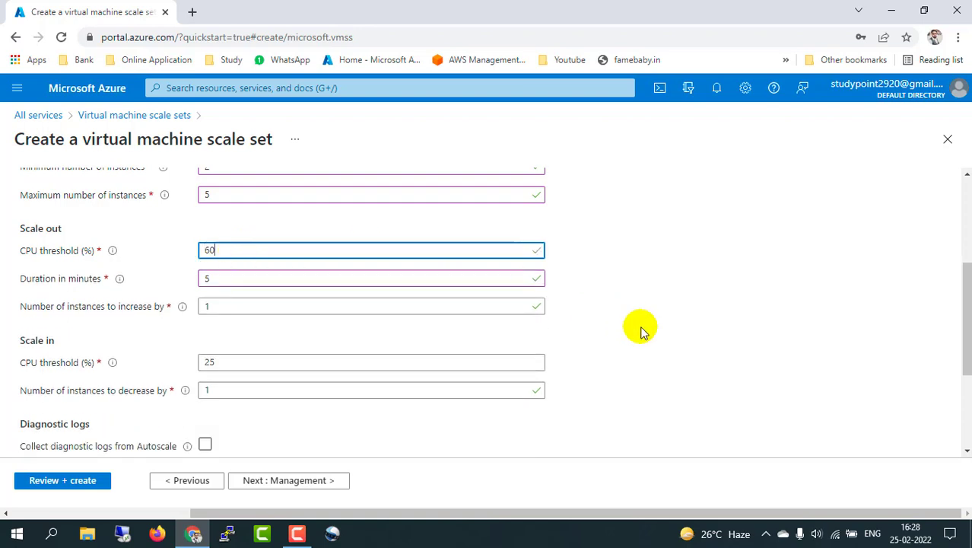
{"action": "left_click", "coordinate": [641, 328]}
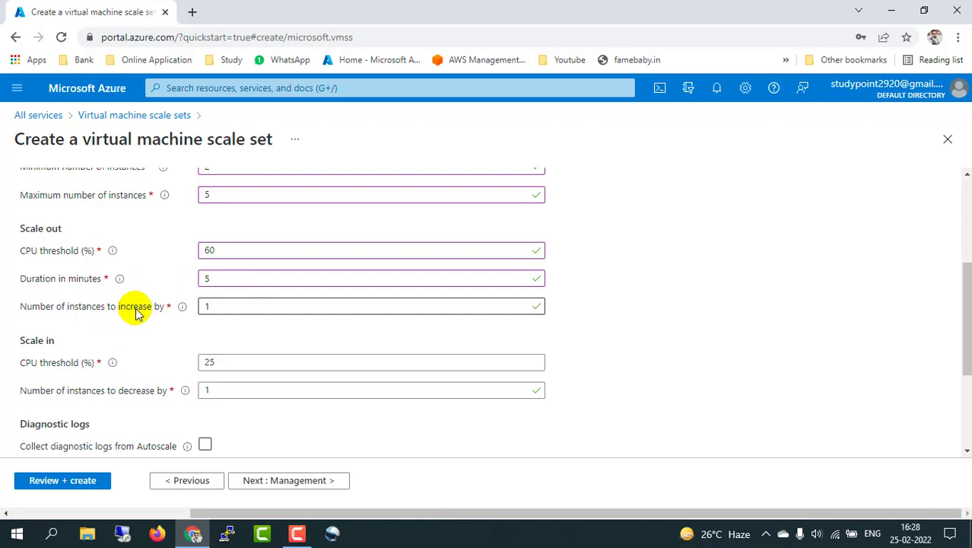
Step: Change the Scale in CPU threshold from 25 to 35, leaving the decrease at 1 instance
{"action": "left_click", "coordinate": [229, 307]}
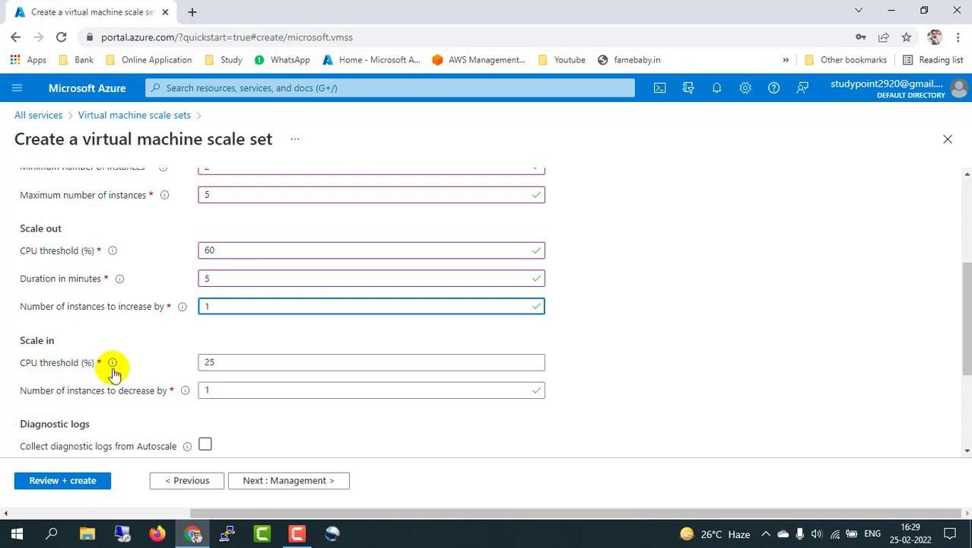
{"action": "left_click", "coordinate": [223, 363]}
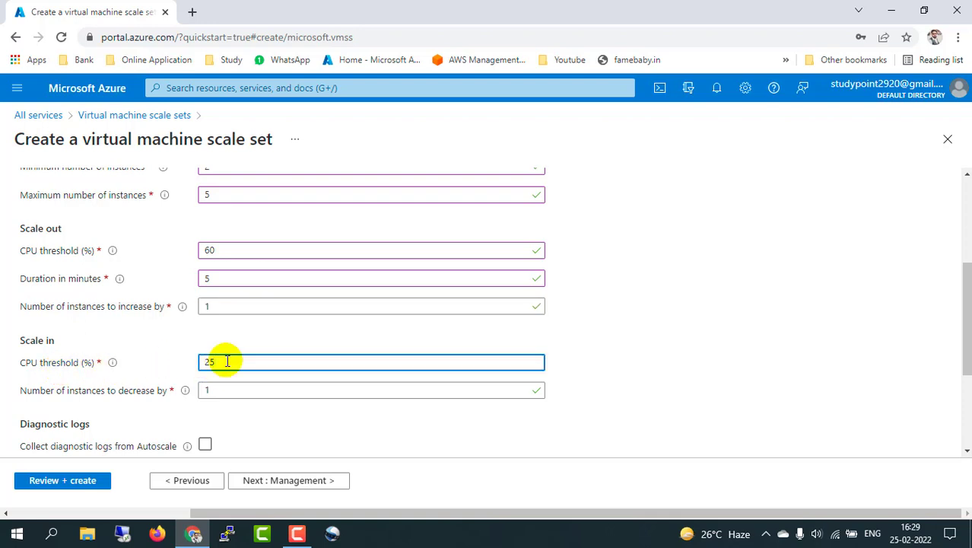
{"action": "key", "text": "BackSpace"}
{"action": "key", "text": "BackSpace"}
{"action": "type", "text": "35"}
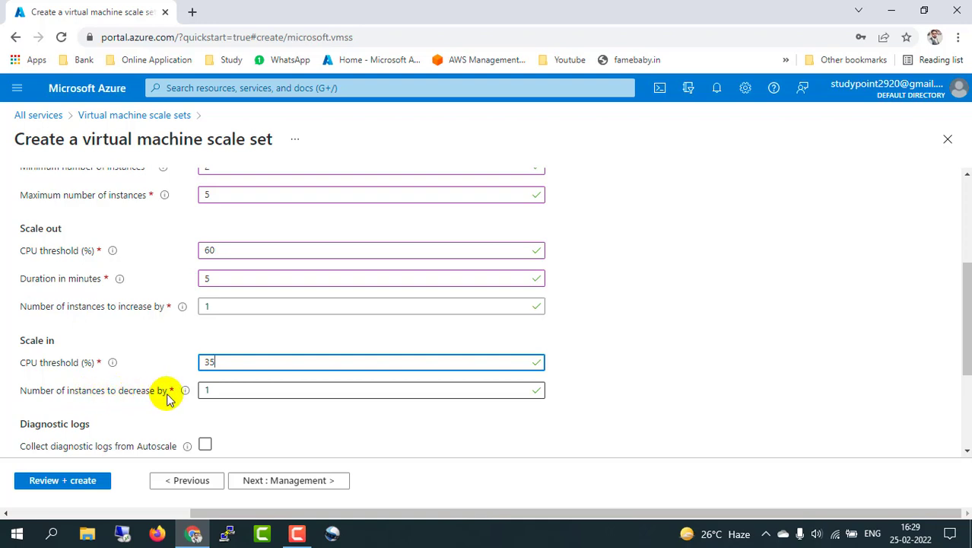
{"action": "left_click", "coordinate": [210, 390]}
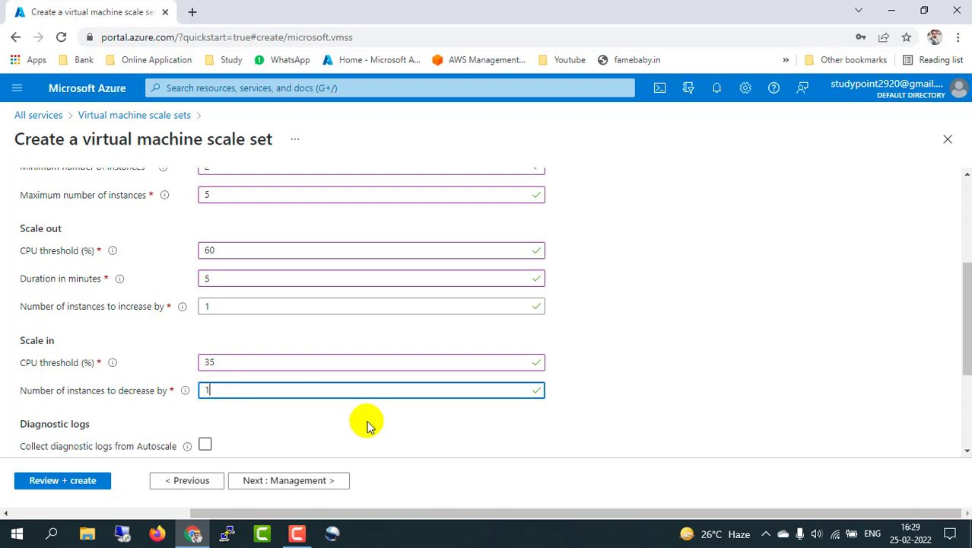
{"action": "left_click", "coordinate": [627, 399]}
{"action": "scroll", "coordinate": [626, 401], "scroll_direction": "down", "scroll_amount": 1}
{"action": "scroll", "coordinate": [625, 400], "scroll_direction": "down", "scroll_amount": 1}
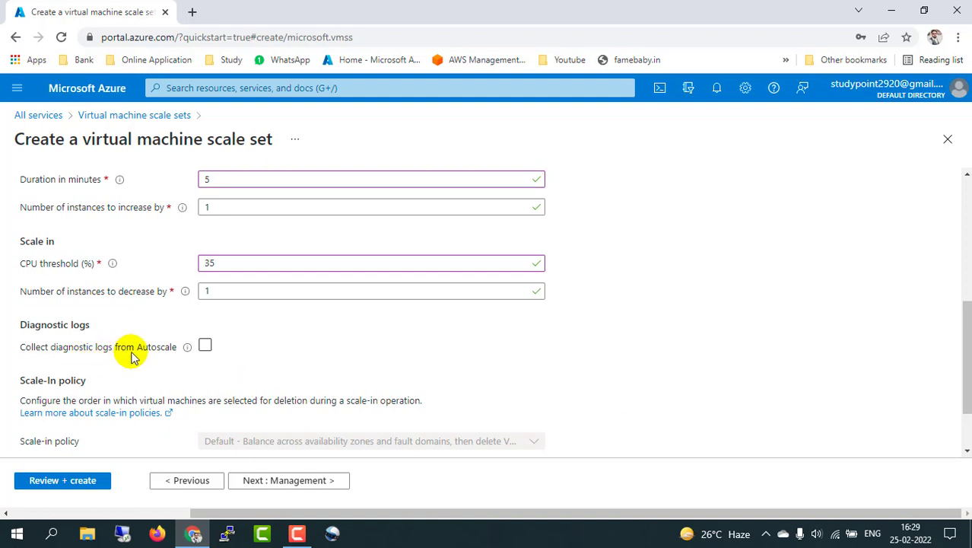
{"action": "left_click", "coordinate": [207, 347]}
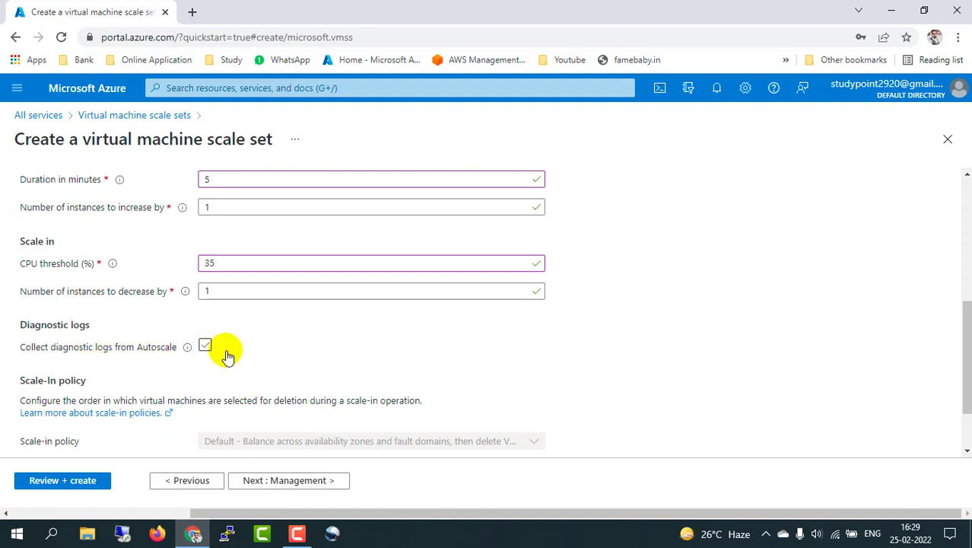
{"action": "left_click", "coordinate": [204, 347]}
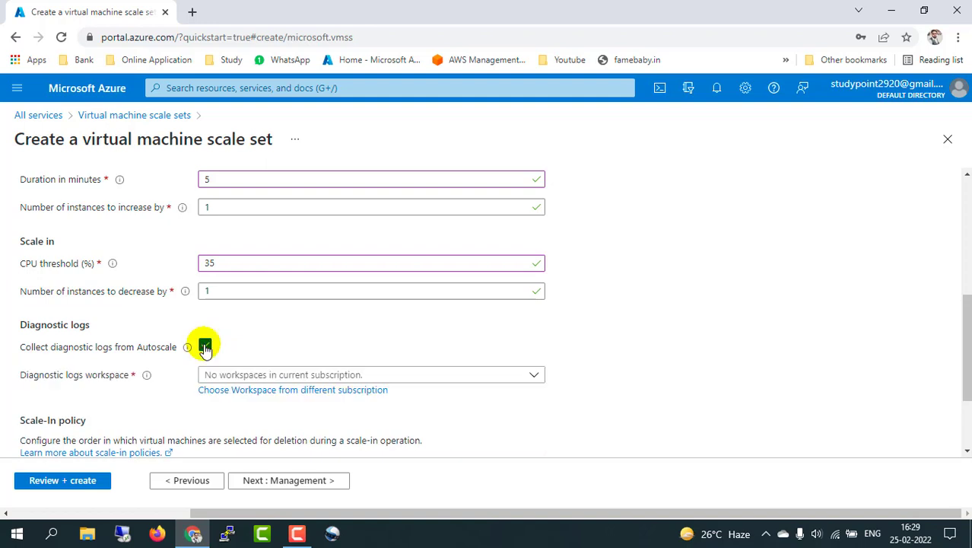
{"action": "left_click", "coordinate": [205, 347]}
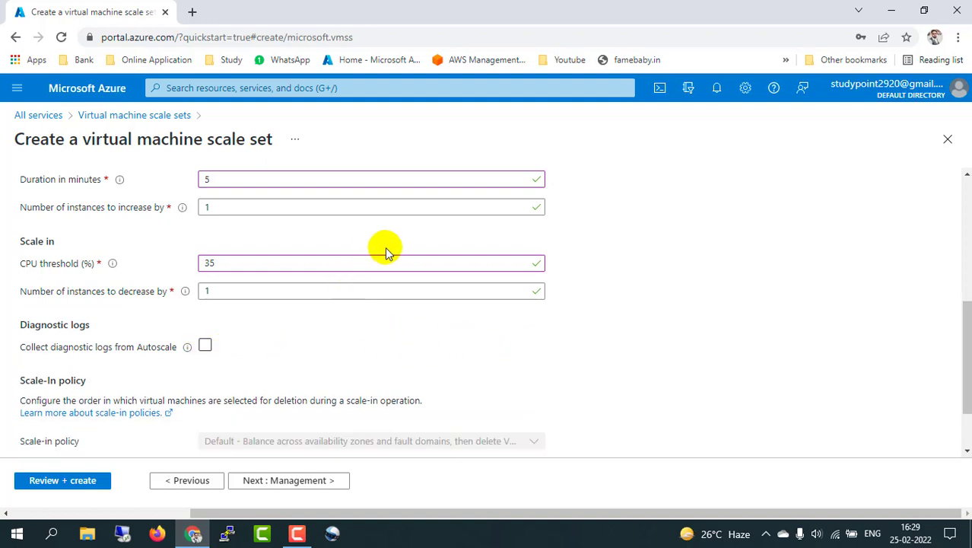
{"action": "scroll", "coordinate": [597, 342], "scroll_direction": "down", "scroll_amount": 2}
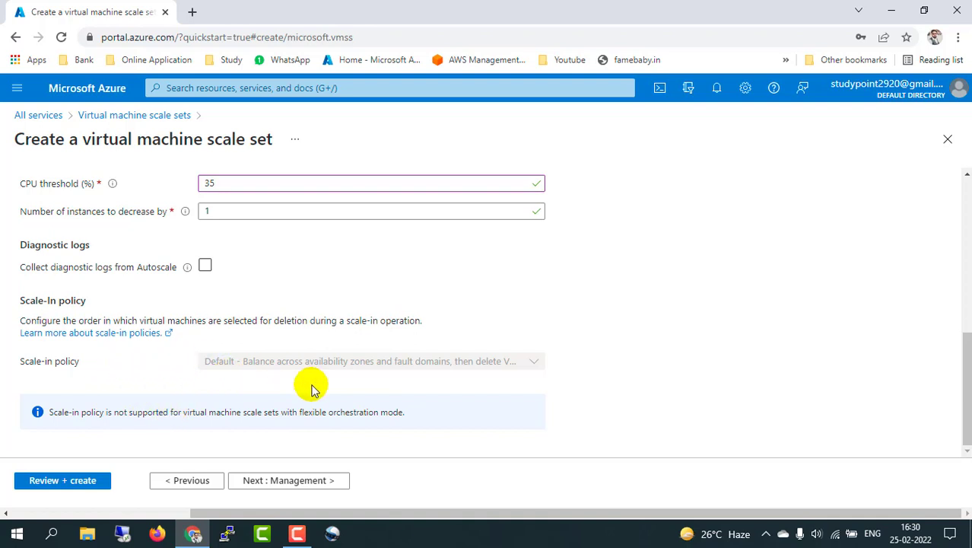
Step: Disable boot diagnostics on the Management tab and continue to the Health tab
{"action": "left_click", "coordinate": [272, 481]}
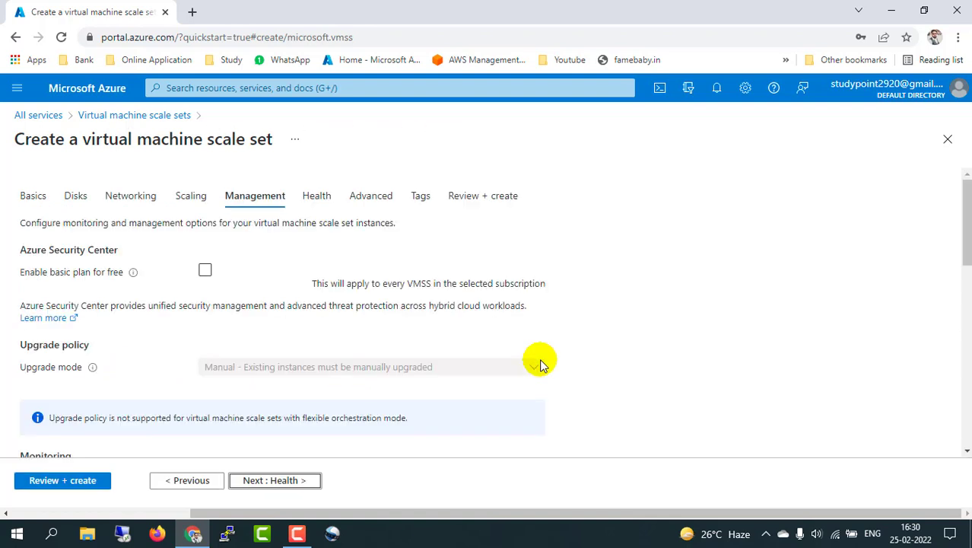
{"action": "scroll", "coordinate": [186, 349], "scroll_direction": "down", "scroll_amount": 2}
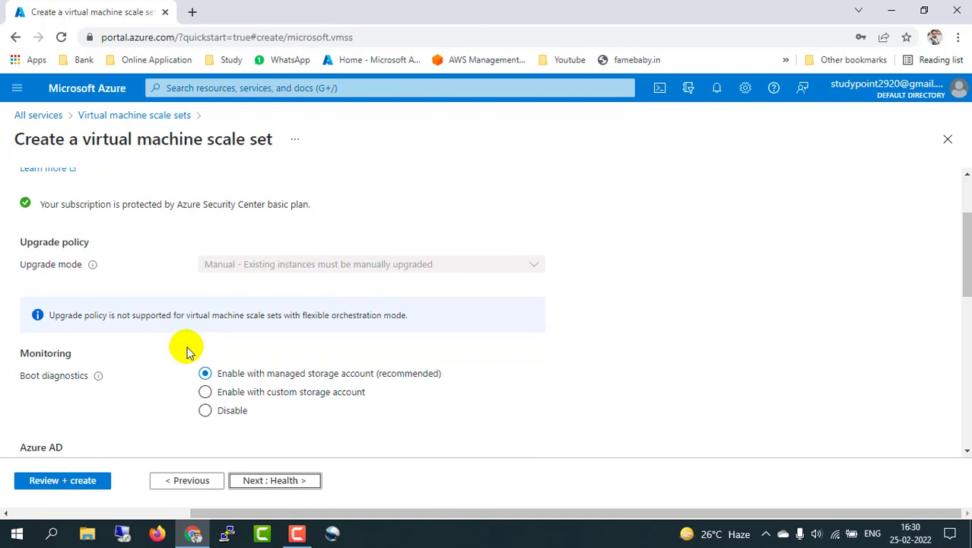
{"action": "scroll", "coordinate": [187, 349], "scroll_direction": "down", "scroll_amount": 1}
{"action": "left_click", "coordinate": [204, 339]}
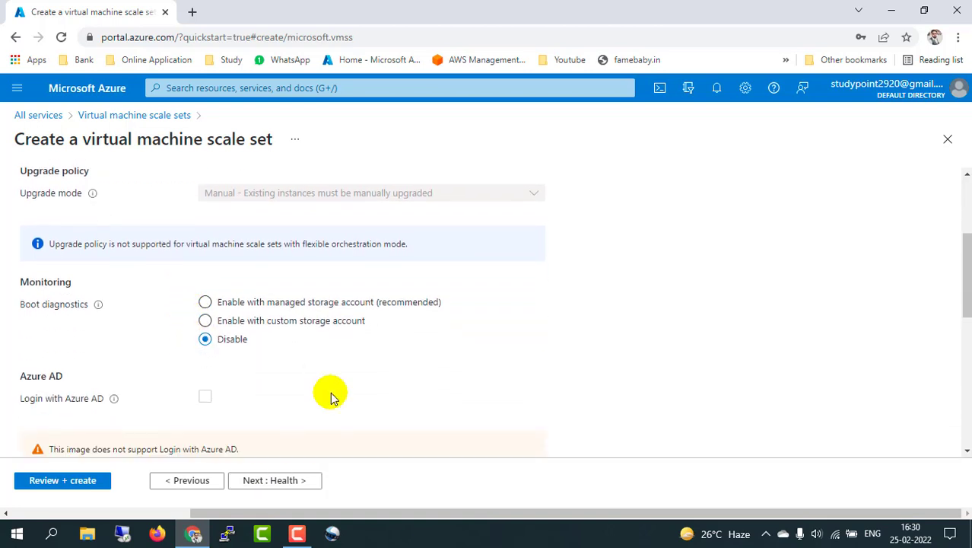
{"action": "scroll", "coordinate": [331, 396], "scroll_direction": "down", "scroll_amount": 6}
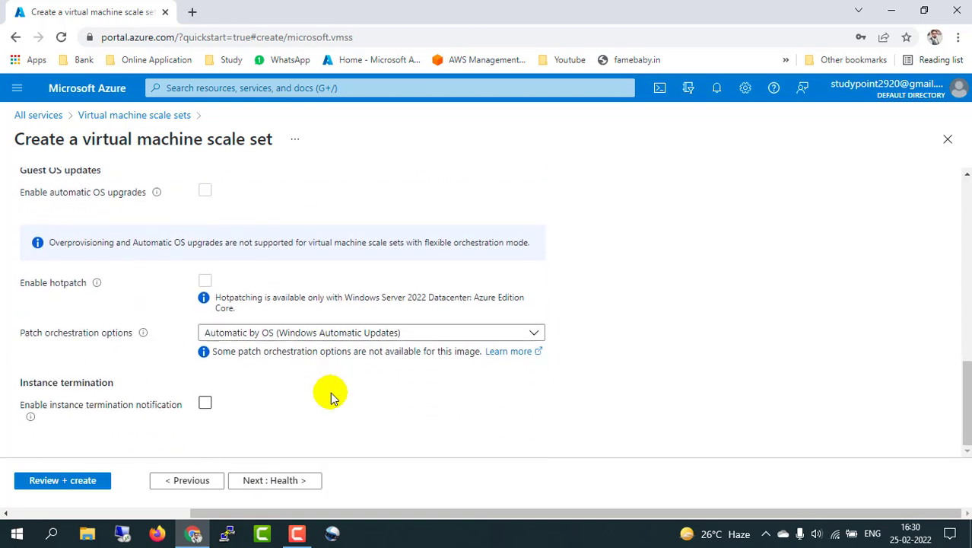
{"action": "left_click", "coordinate": [283, 481]}
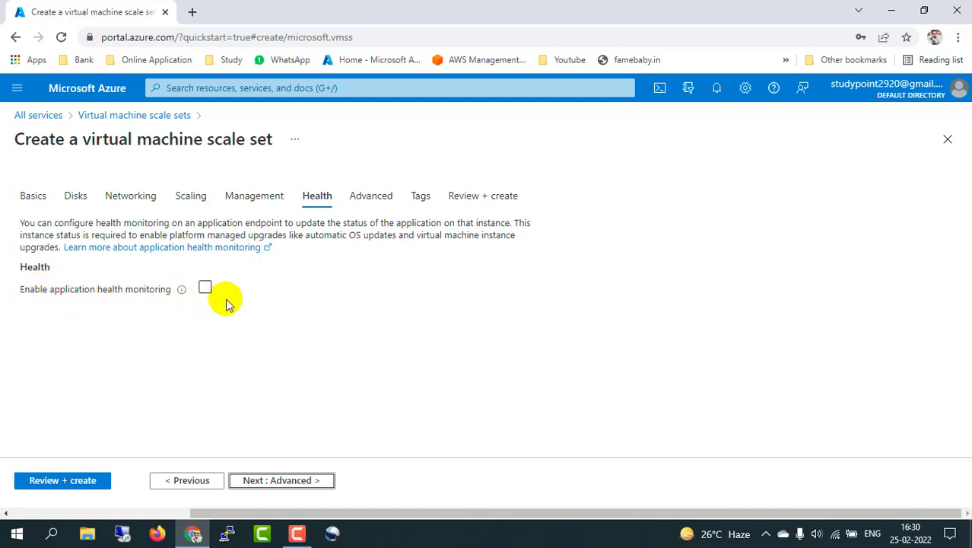
Step: Review the Advanced tab defaults (Max spreading, empty custom data) and continue to Tags
{"action": "left_click", "coordinate": [283, 480]}
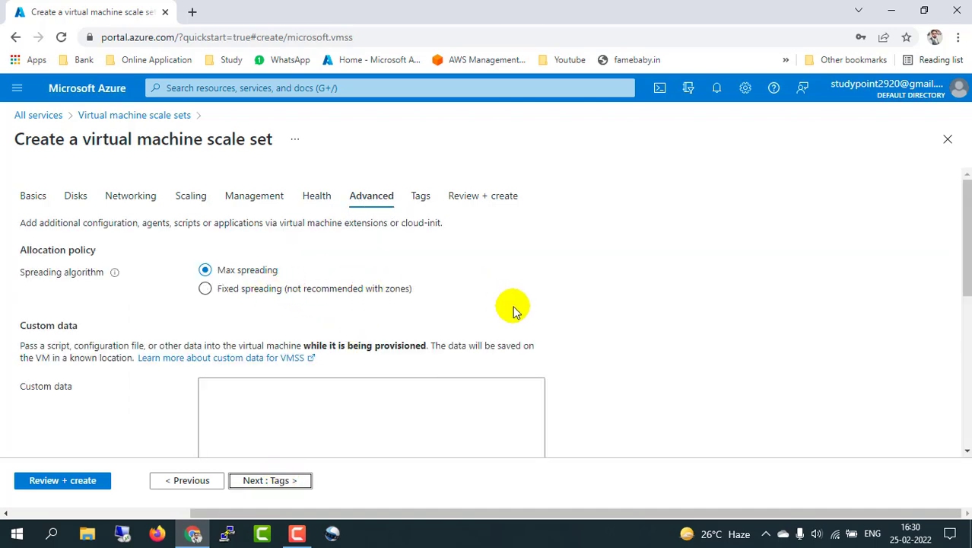
{"action": "scroll", "coordinate": [606, 384], "scroll_direction": "down", "scroll_amount": 3}
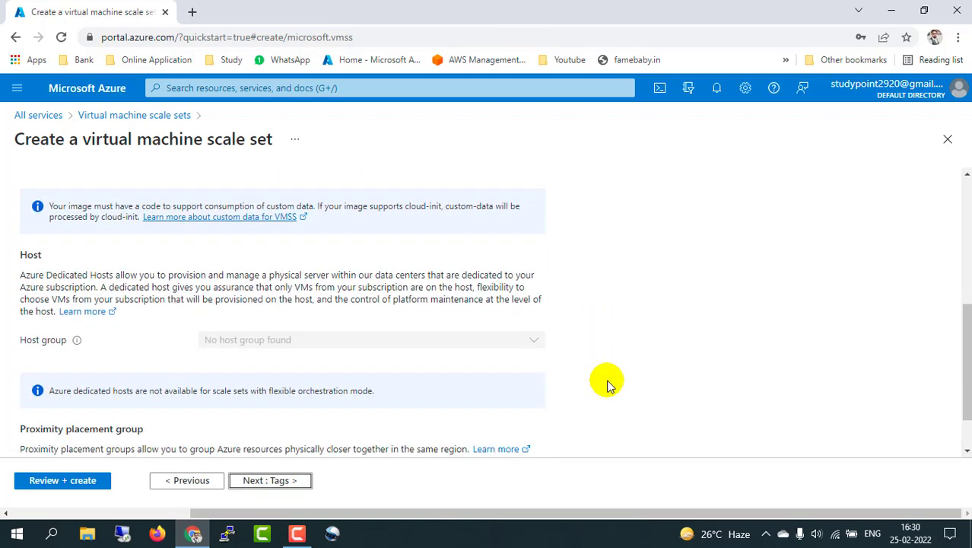
{"action": "scroll", "coordinate": [607, 384], "scroll_direction": "up", "scroll_amount": 2}
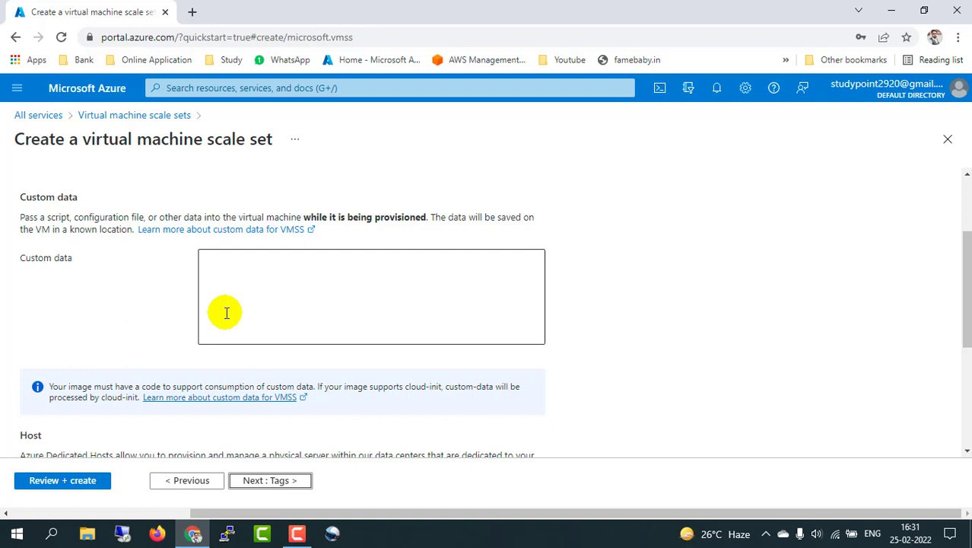
{"action": "scroll", "coordinate": [458, 348], "scroll_direction": "down", "scroll_amount": 3}
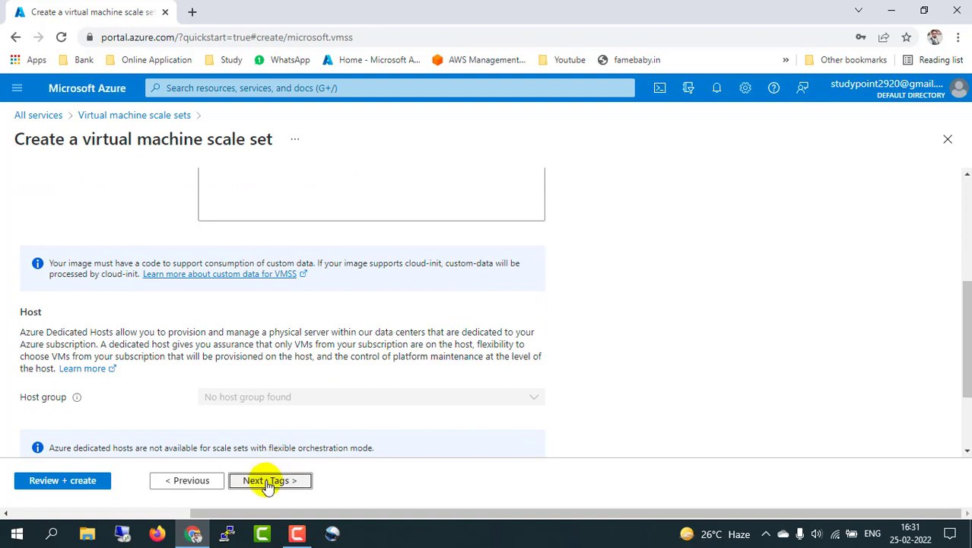
{"action": "left_click", "coordinate": [267, 482]}
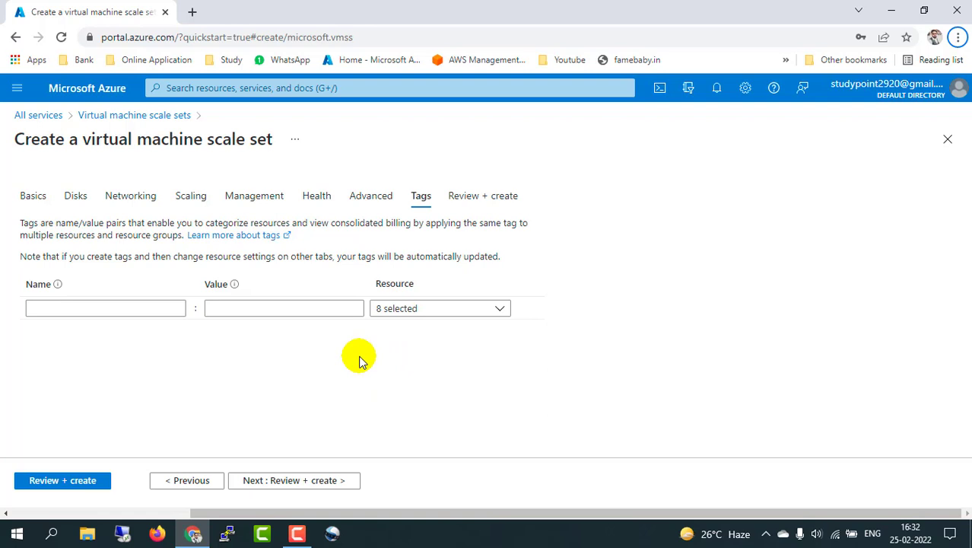
Step: Run Review + create validation for demoscalset and scroll through the passed summary
{"action": "left_click", "coordinate": [289, 480]}
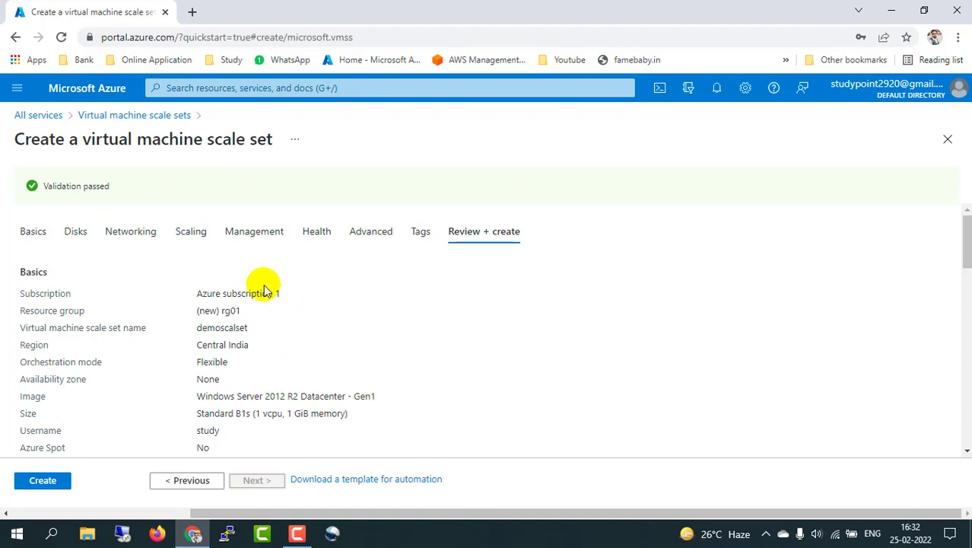
{"action": "scroll", "coordinate": [267, 354], "scroll_direction": "down", "scroll_amount": 5}
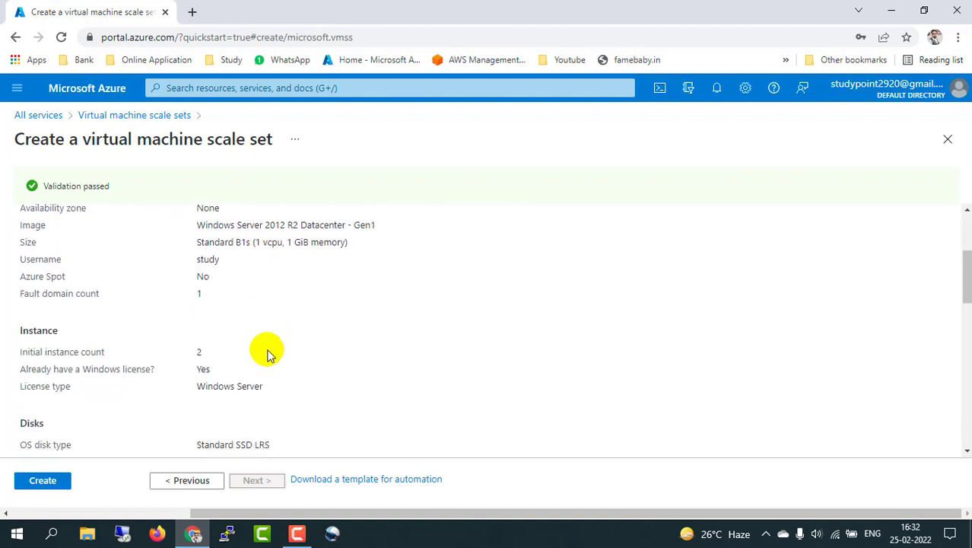
{"action": "scroll", "coordinate": [268, 354], "scroll_direction": "down", "scroll_amount": 8}
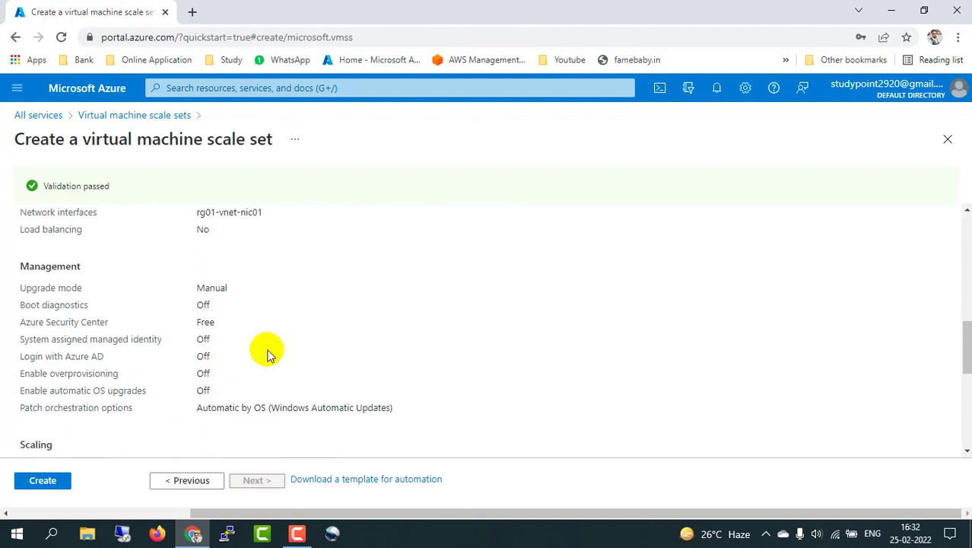
{"action": "scroll", "coordinate": [268, 354], "scroll_direction": "down", "scroll_amount": 1}
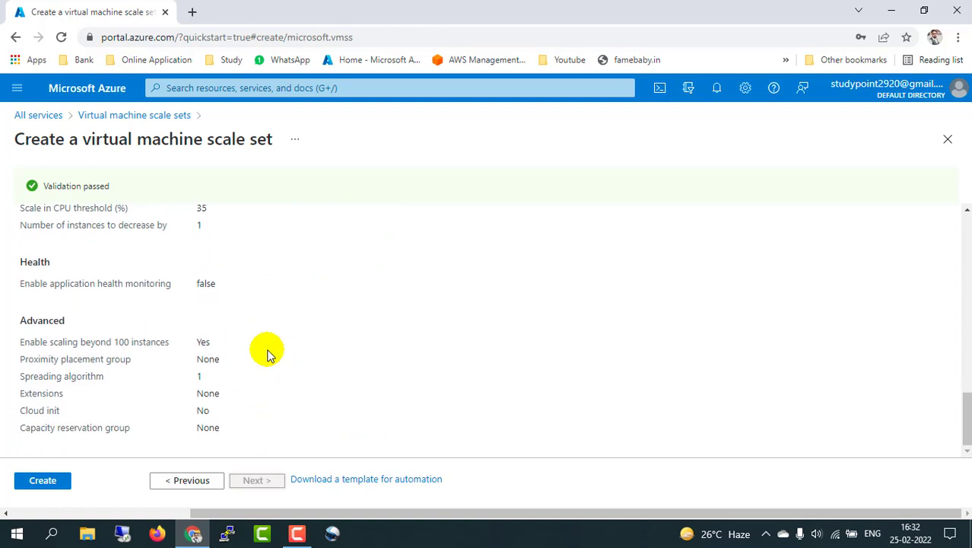
{"action": "scroll", "coordinate": [268, 354], "scroll_direction": "up", "scroll_amount": 15}
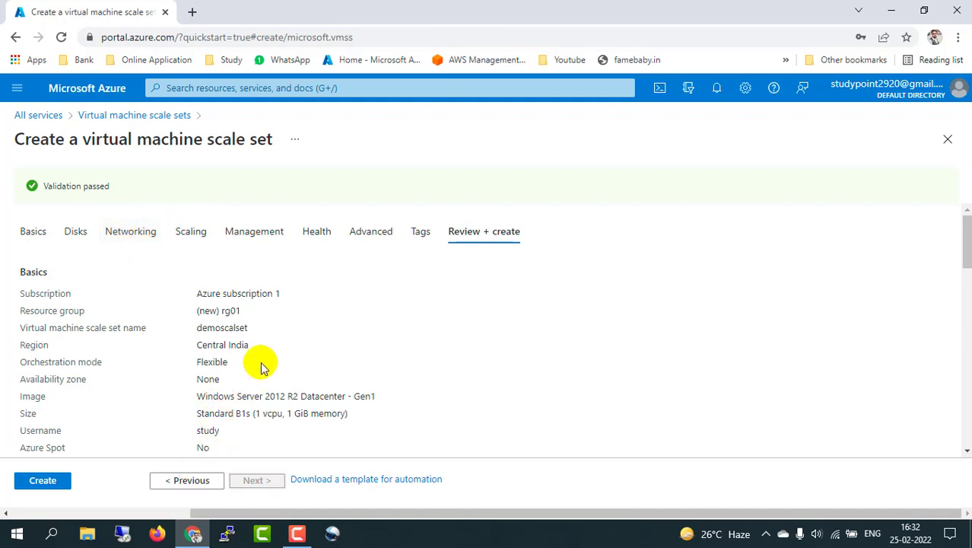
{"action": "scroll", "coordinate": [262, 365], "scroll_direction": "down", "scroll_amount": 15}
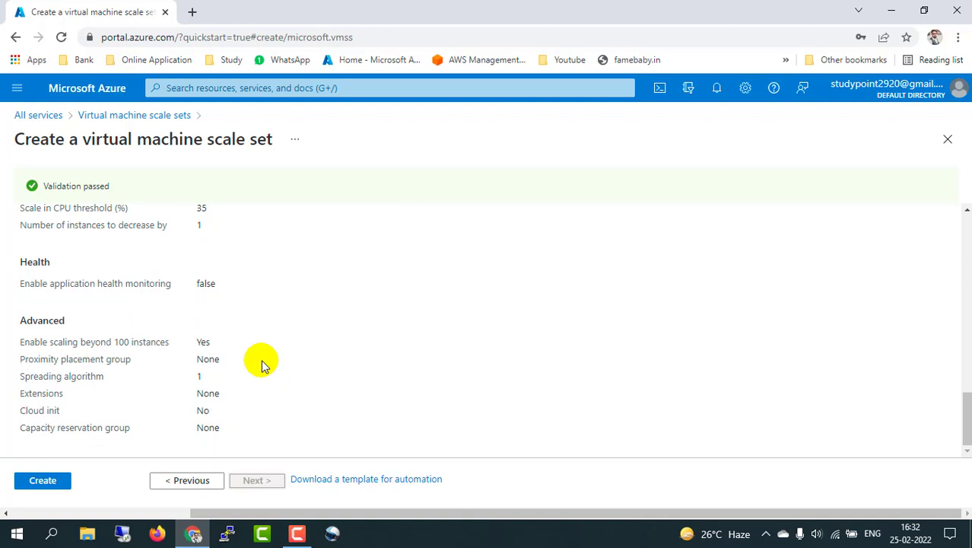
{"action": "scroll", "coordinate": [202, 336], "scroll_direction": "up", "scroll_amount": 15}
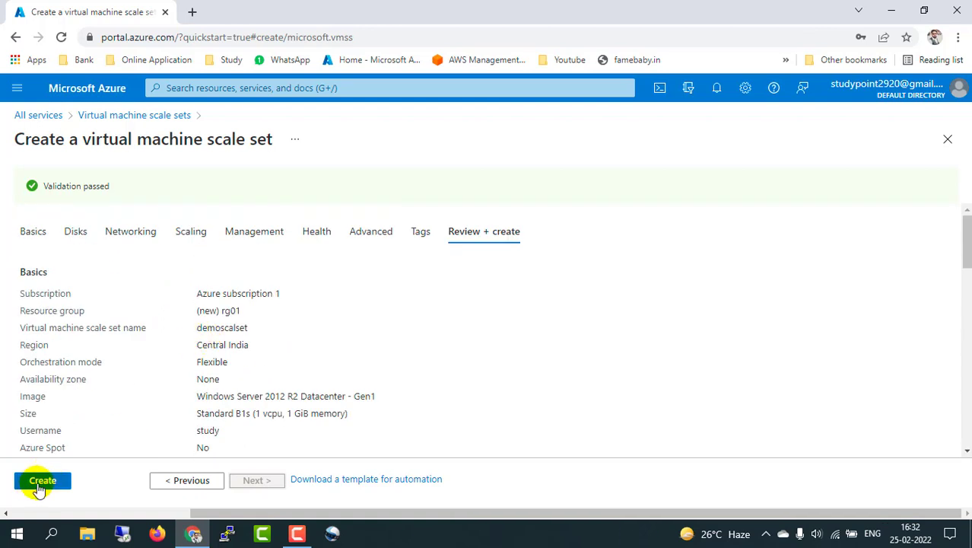
Step: Create demoscalset and, once the deployment completes, go to the resource
{"action": "left_click", "coordinate": [42, 482]}
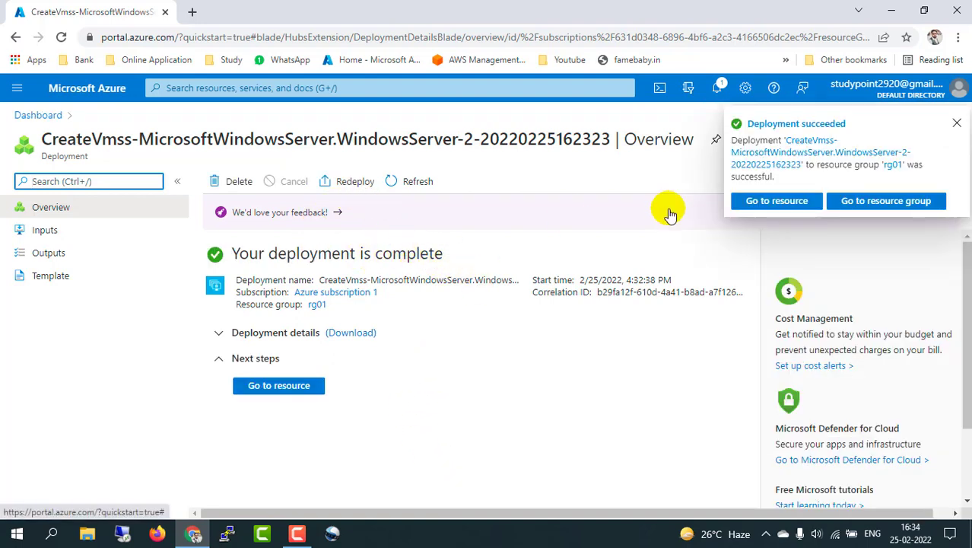
{"action": "left_click", "coordinate": [278, 388]}
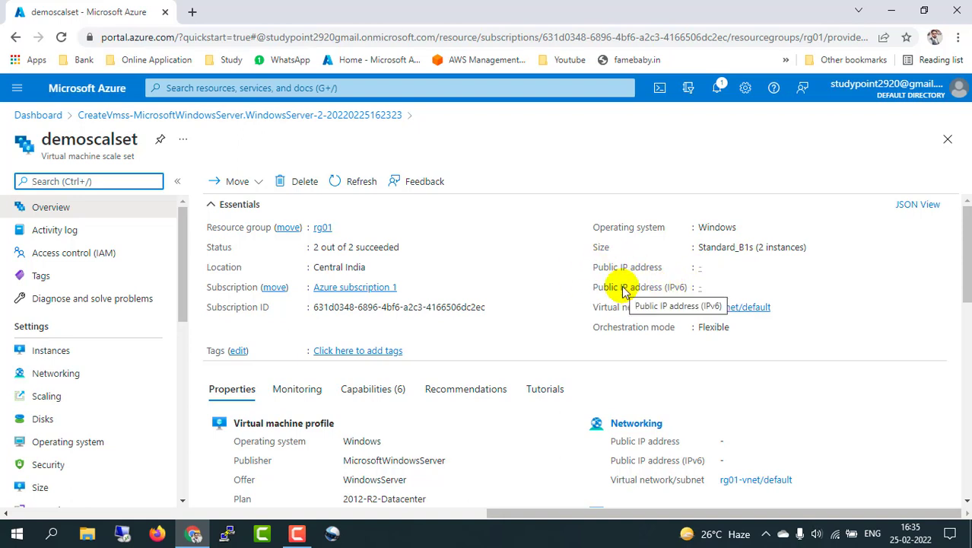
{"action": "scroll", "coordinate": [571, 338], "scroll_direction": "down", "scroll_amount": 3}
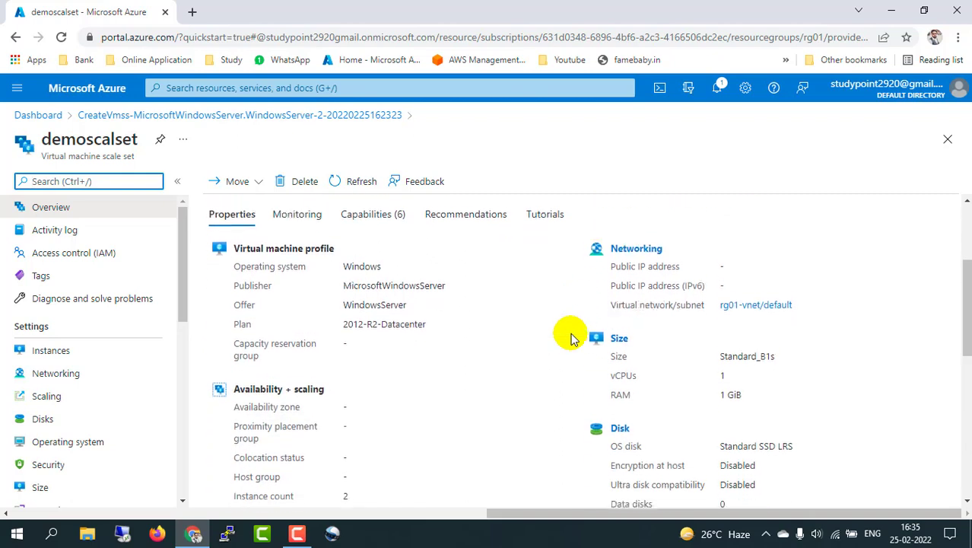
{"action": "scroll", "coordinate": [571, 337], "scroll_direction": "down", "scroll_amount": 4}
{"action": "scroll", "coordinate": [572, 339], "scroll_direction": "up", "scroll_amount": 6}
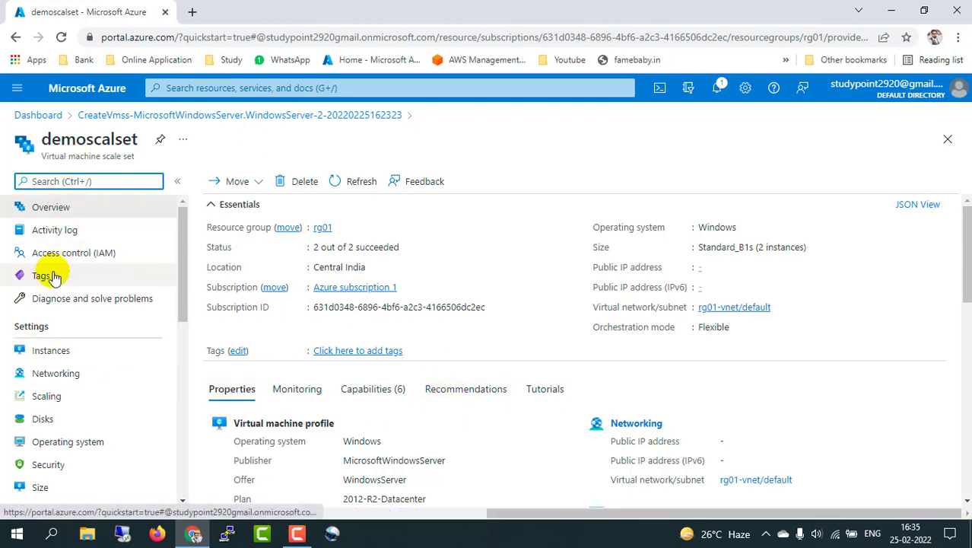
Step: List the demoscalset instances and inspect the first instance's details
{"action": "left_click", "coordinate": [49, 355]}
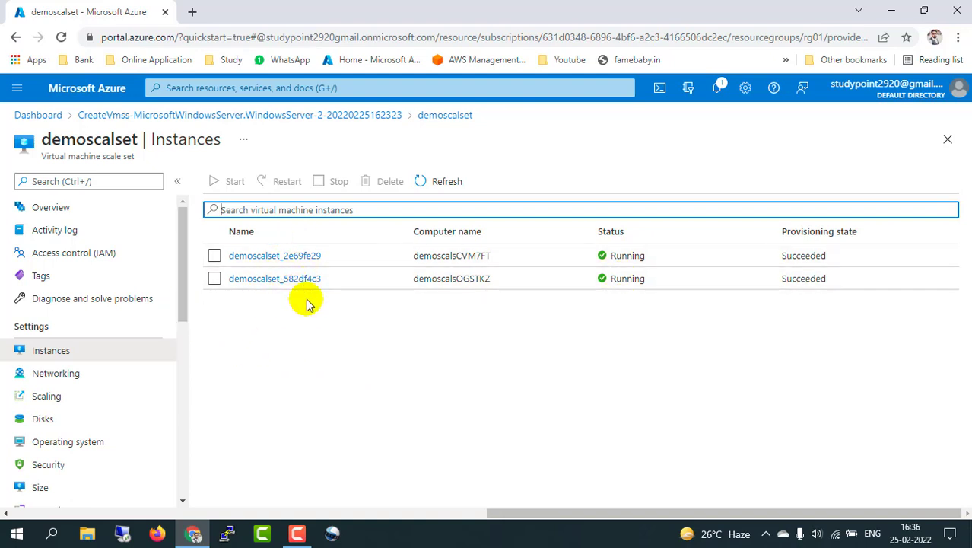
{"action": "left_click", "coordinate": [297, 256]}
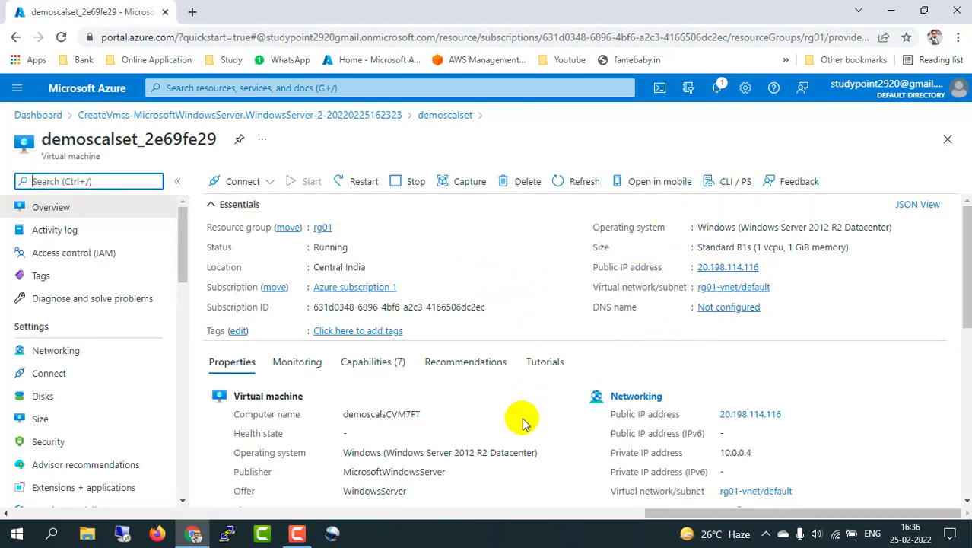
{"action": "scroll", "coordinate": [522, 423], "scroll_direction": "down", "scroll_amount": 2}
{"action": "scroll", "coordinate": [522, 423], "scroll_direction": "down", "scroll_amount": 3}
{"action": "scroll", "coordinate": [522, 419], "scroll_direction": "up", "scroll_amount": 5}
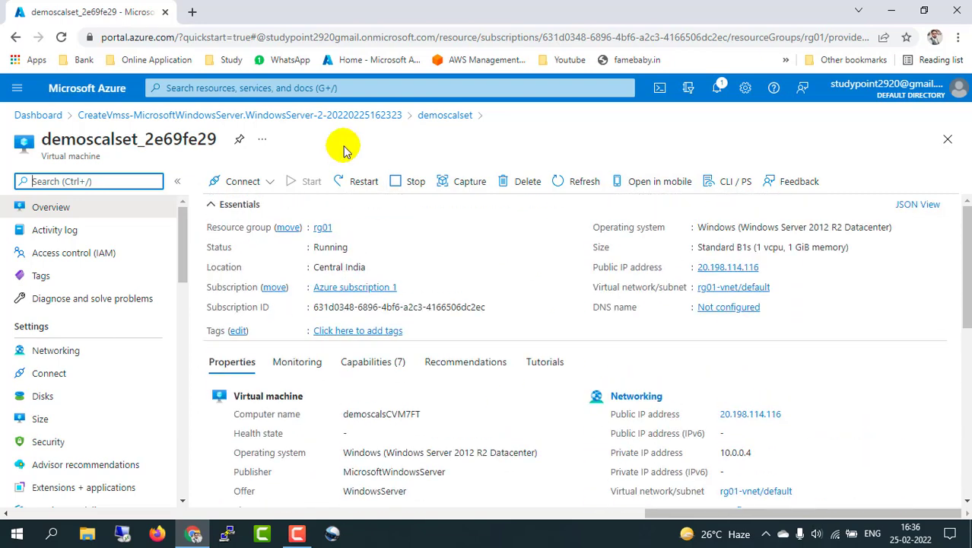
Step: Return to demoscalset from the deployment summary and open its Scaling settings
{"action": "left_click", "coordinate": [320, 122]}
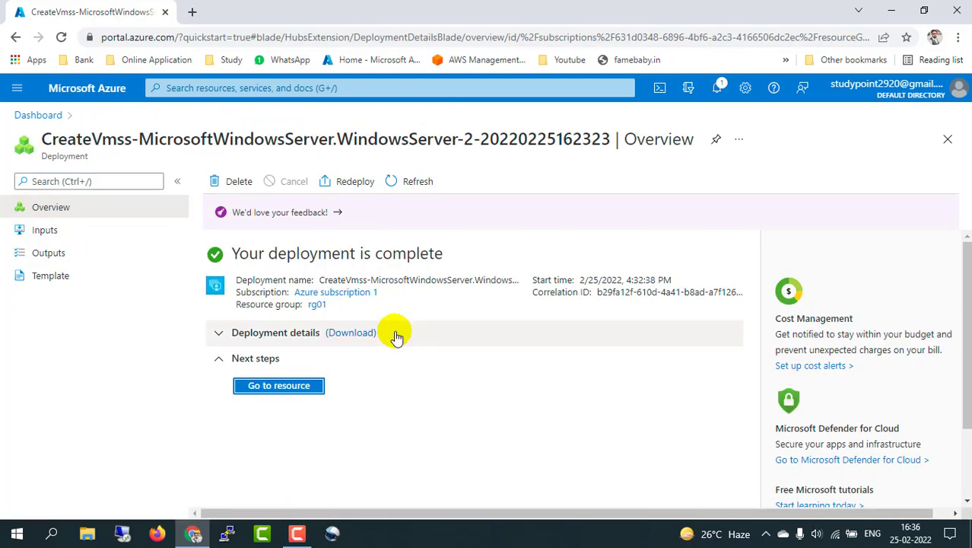
{"action": "left_click", "coordinate": [278, 386]}
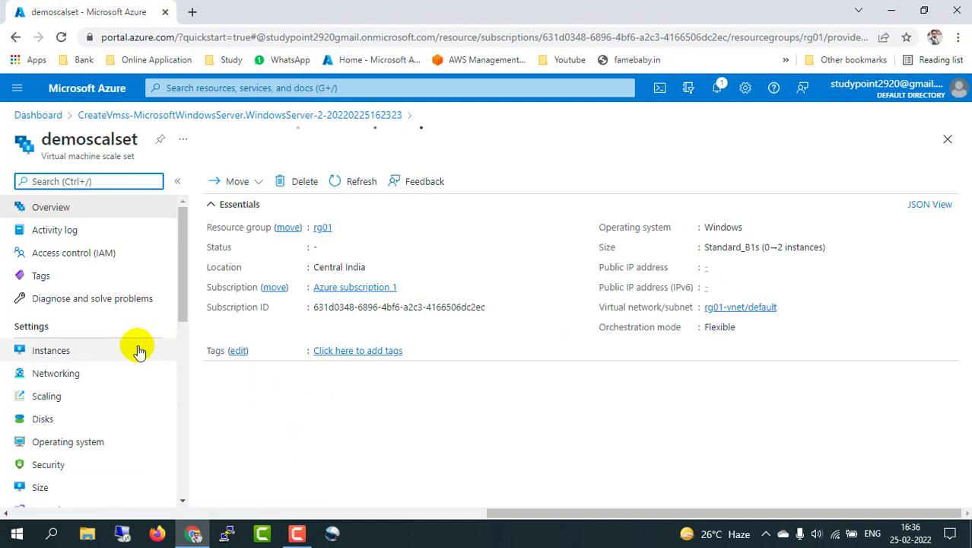
{"action": "left_click", "coordinate": [53, 351]}
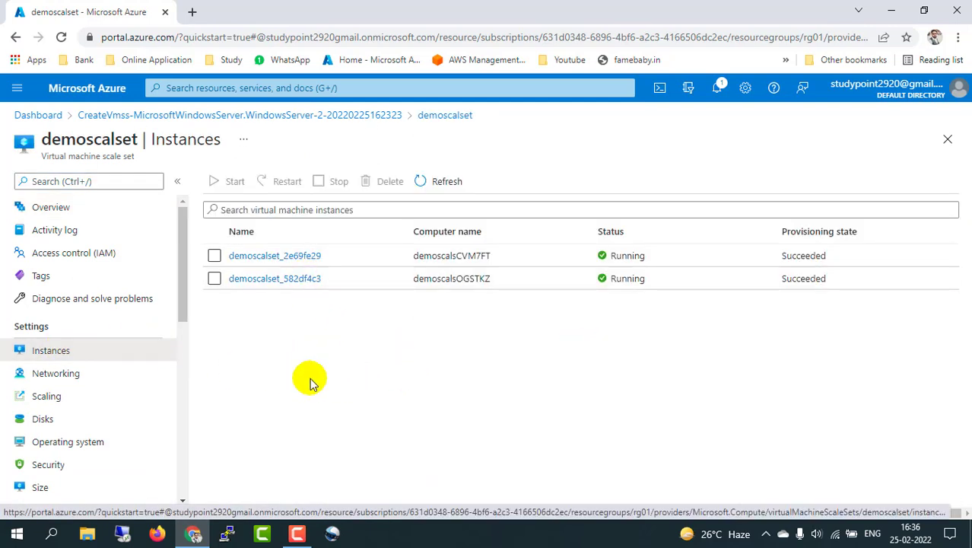
{"action": "left_click", "coordinate": [47, 397]}
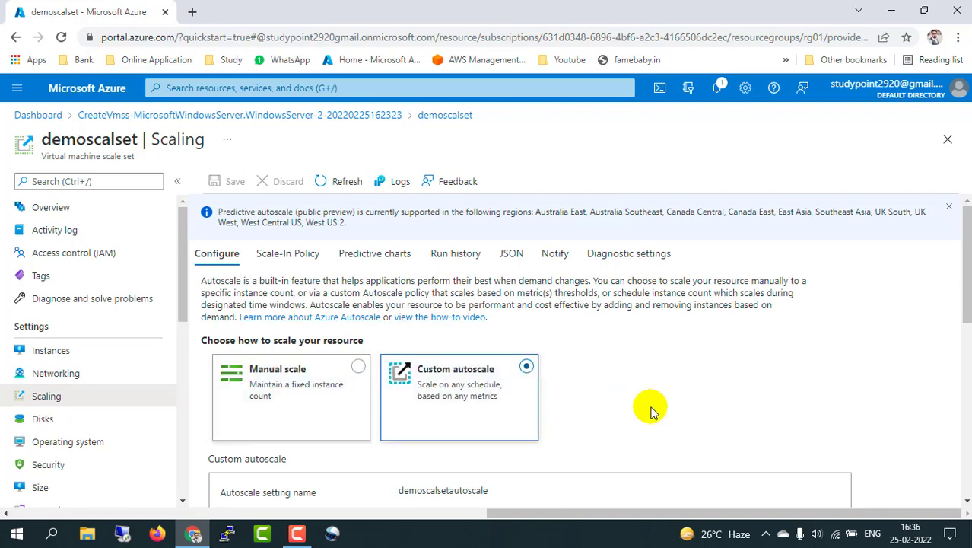
Step: Add a second scale condition and inspect its minimum and maximum instance limits
{"action": "scroll", "coordinate": [657, 419], "scroll_direction": "down", "scroll_amount": 3}
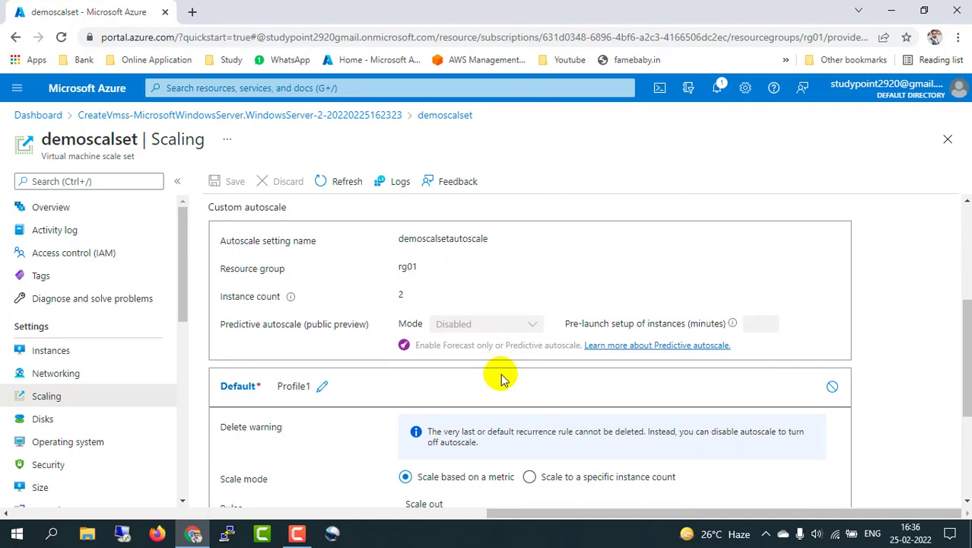
{"action": "scroll", "coordinate": [500, 377], "scroll_direction": "down", "scroll_amount": 1}
{"action": "scroll", "coordinate": [501, 377], "scroll_direction": "down", "scroll_amount": 3}
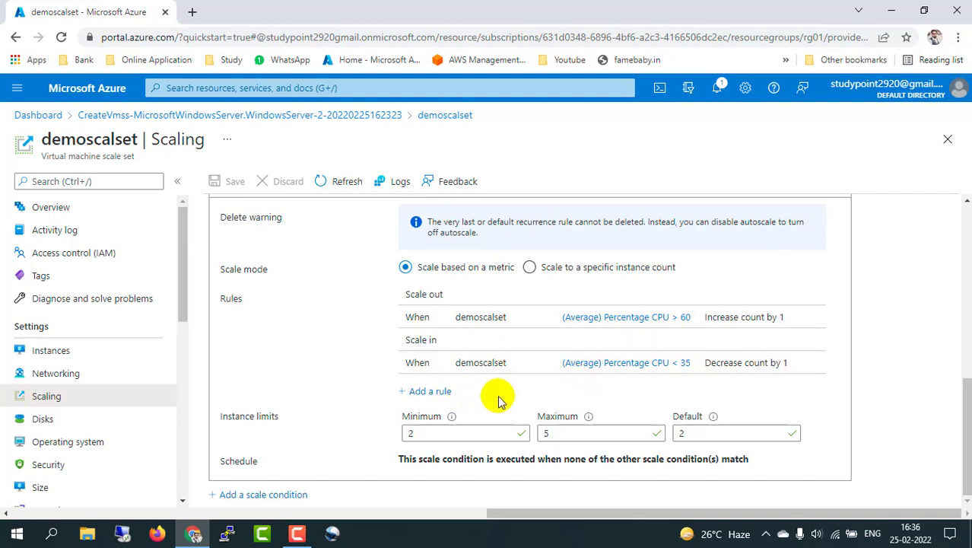
{"action": "left_click", "coordinate": [282, 495]}
{"action": "scroll", "coordinate": [325, 417], "scroll_direction": "down", "scroll_amount": 3}
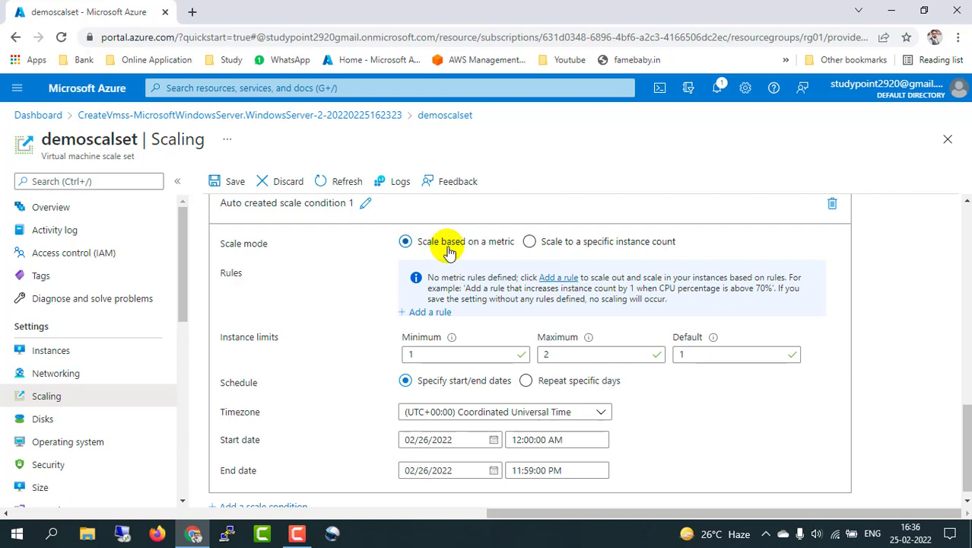
{"action": "left_click", "coordinate": [449, 353]}
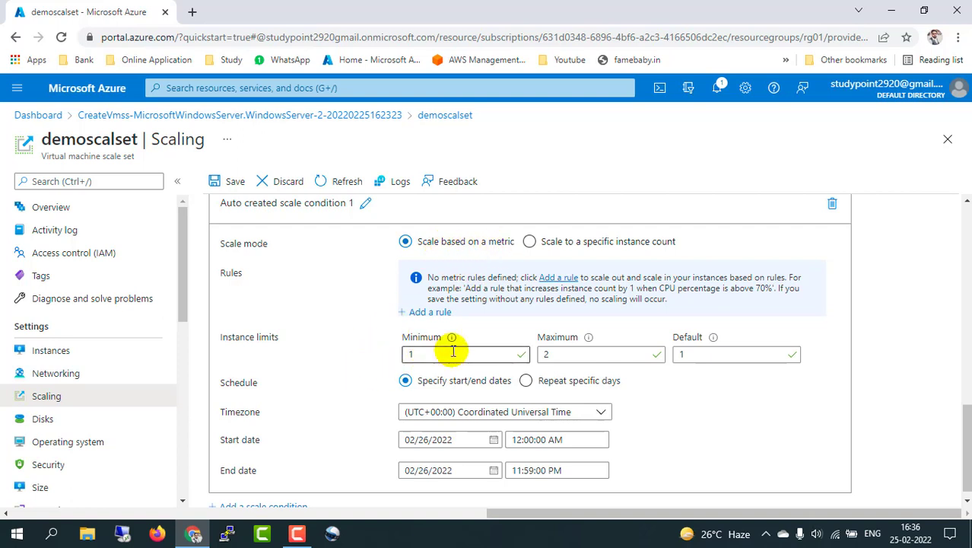
{"action": "left_click", "coordinate": [547, 351]}
{"action": "left_click", "coordinate": [497, 352]}
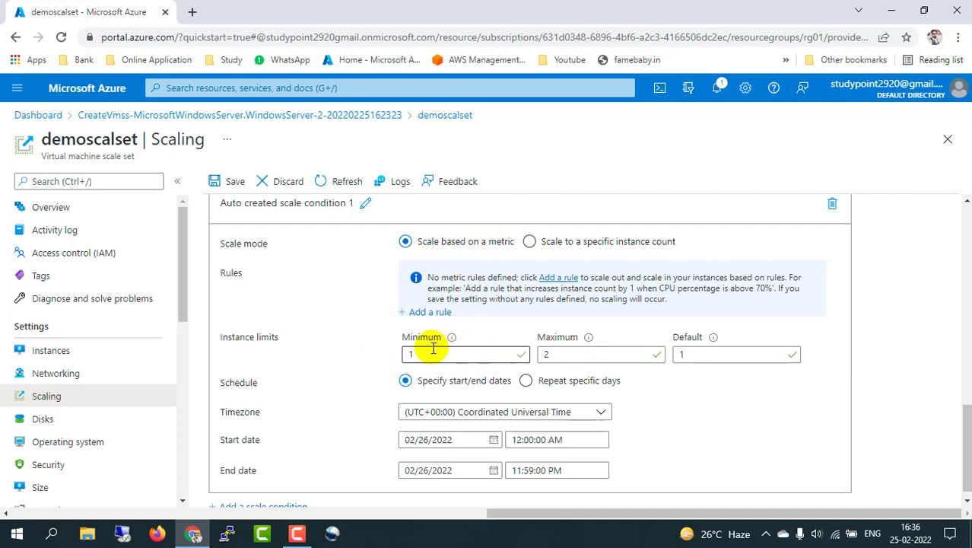
{"action": "left_click", "coordinate": [548, 354]}
{"action": "left_click", "coordinate": [509, 354]}
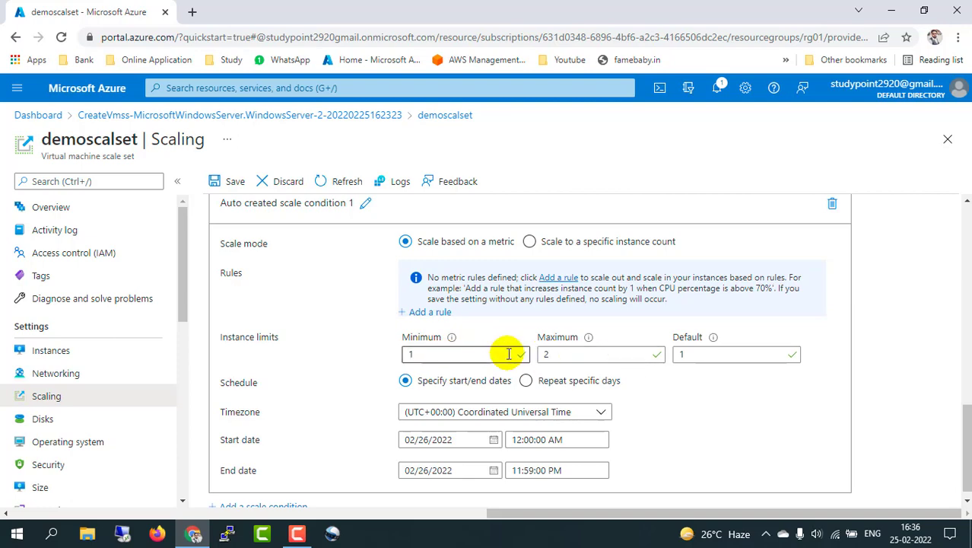
{"action": "scroll", "coordinate": [493, 354], "scroll_direction": "up", "scroll_amount": 3}
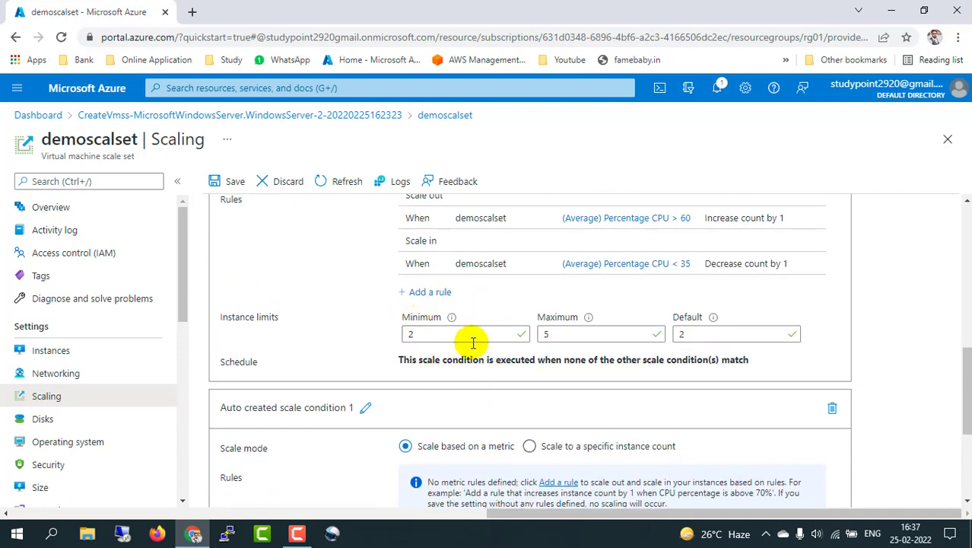
{"action": "scroll", "coordinate": [515, 397], "scroll_direction": "down", "scroll_amount": 3}
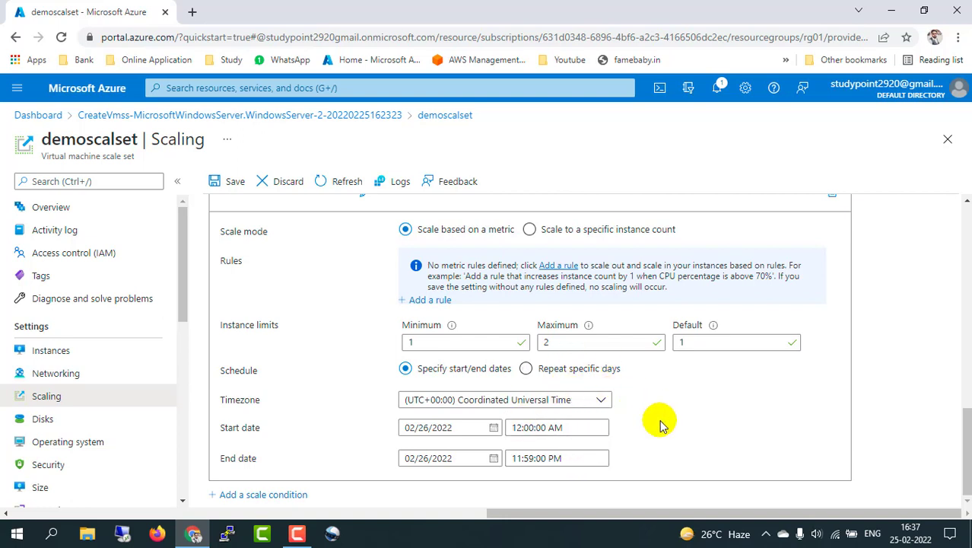
Step: Switch the new condition to a fixed instance count, then delete the condition
{"action": "left_click", "coordinate": [531, 230]}
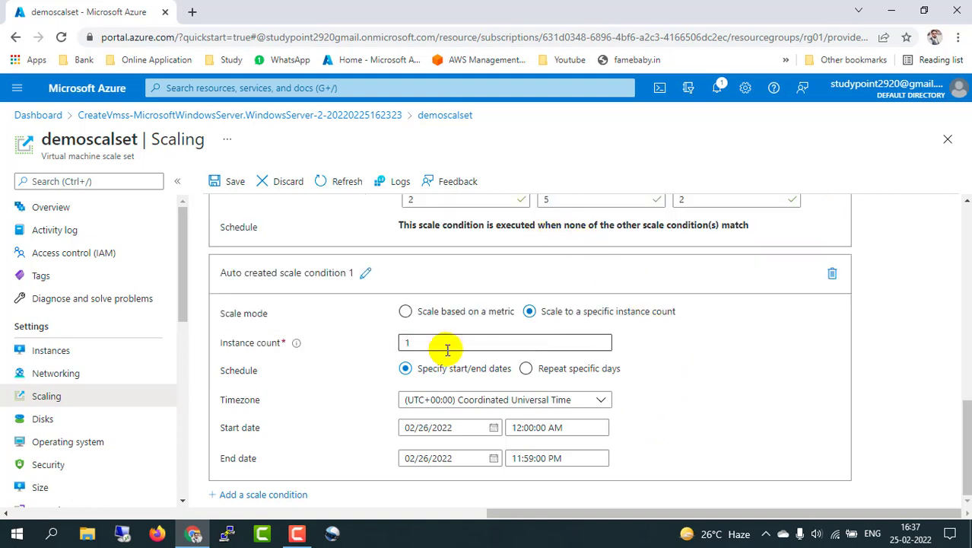
{"action": "left_click", "coordinate": [426, 343]}
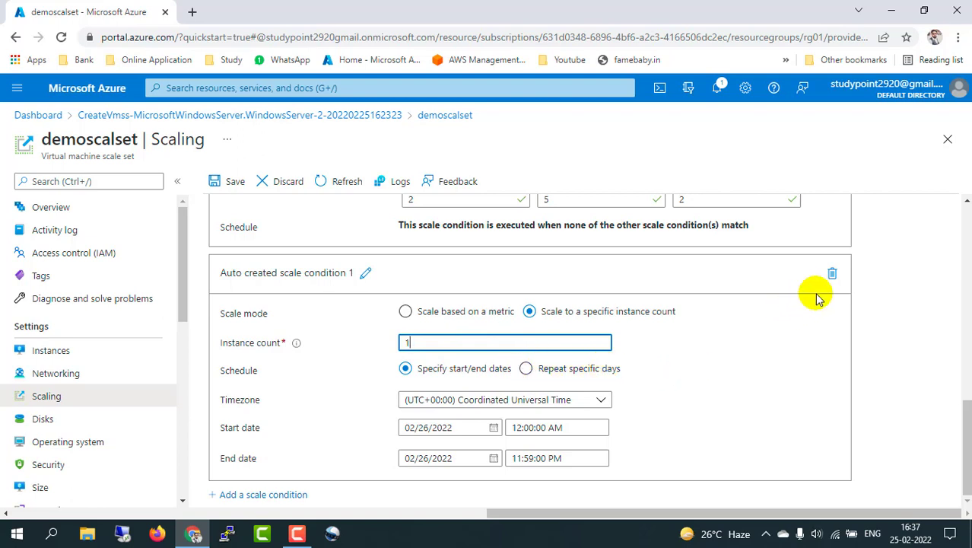
{"action": "left_click", "coordinate": [833, 274]}
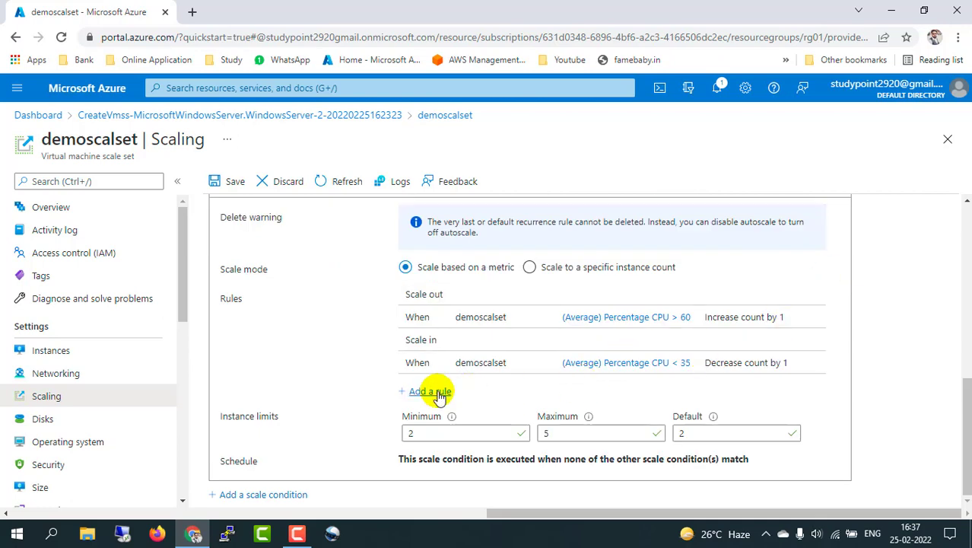
{"action": "scroll", "coordinate": [364, 415], "scroll_direction": "up", "scroll_amount": 3}
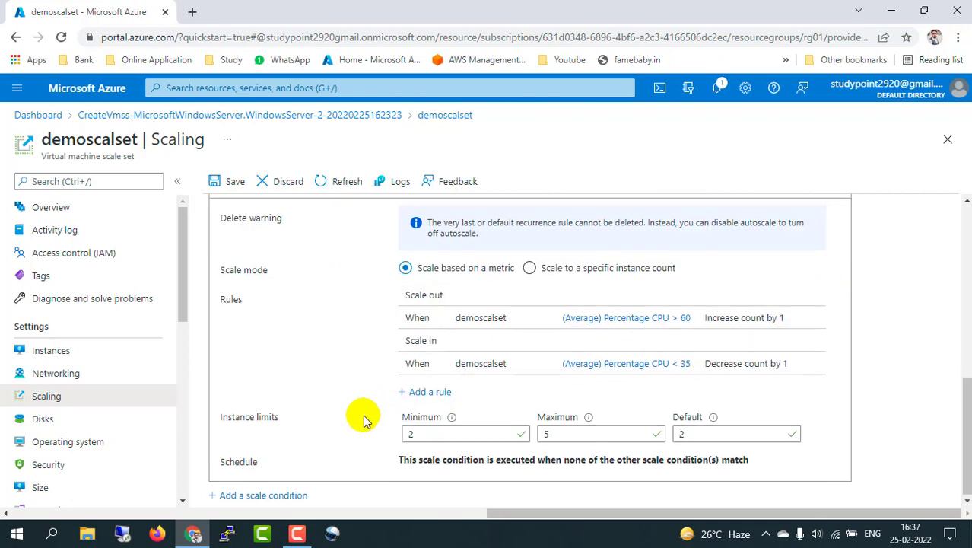
Step: Browse the demoscalset Disks and Size pages
{"action": "left_click", "coordinate": [60, 424]}
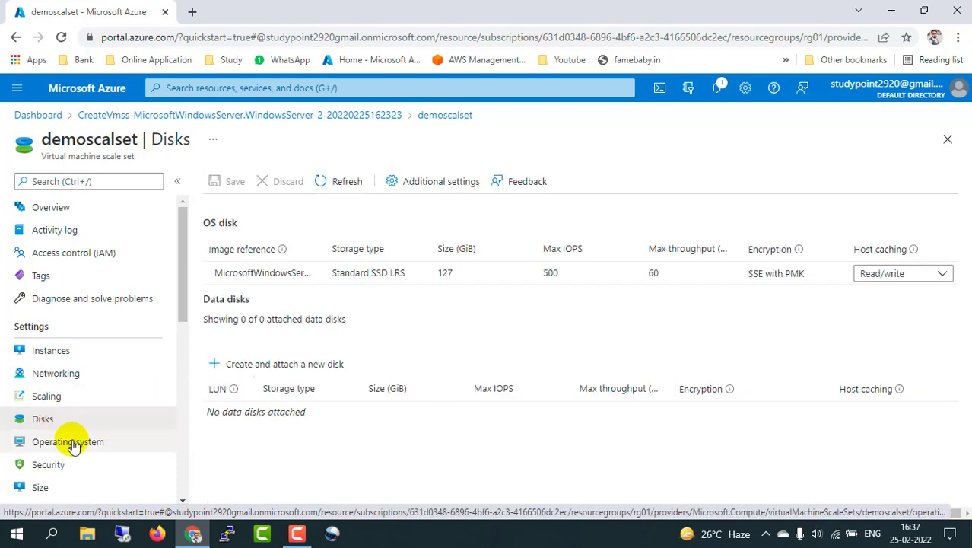
{"action": "scroll", "coordinate": [84, 455], "scroll_direction": "down", "scroll_amount": 1}
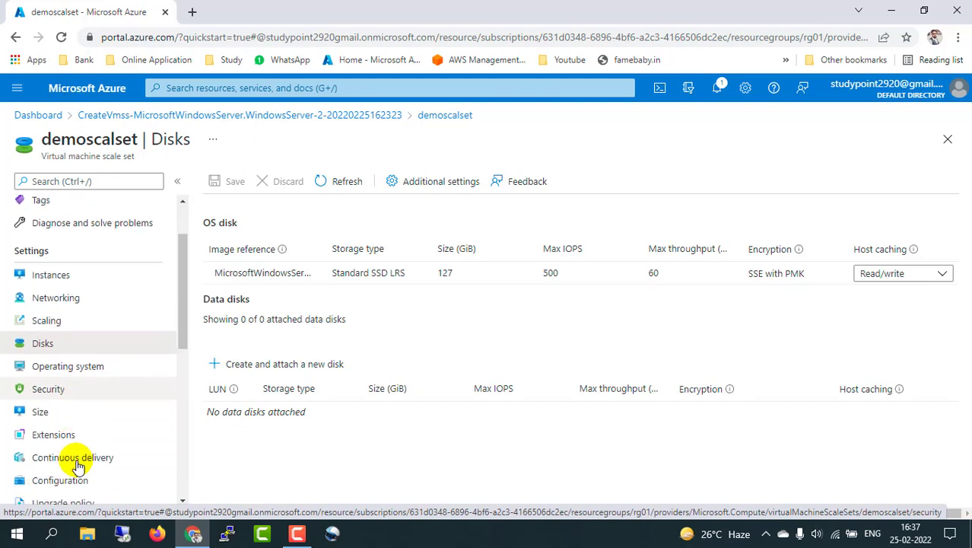
{"action": "left_click", "coordinate": [41, 412]}
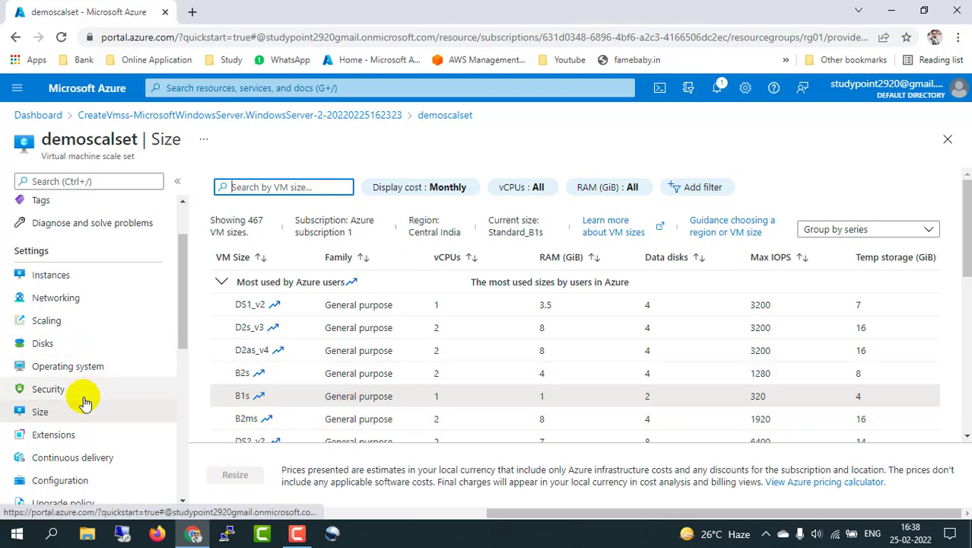
{"action": "scroll", "coordinate": [87, 402], "scroll_direction": "down", "scroll_amount": 3}
{"action": "scroll", "coordinate": [85, 403], "scroll_direction": "up", "scroll_amount": 4}
{"action": "scroll", "coordinate": [85, 403], "scroll_direction": "down", "scroll_amount": 4}
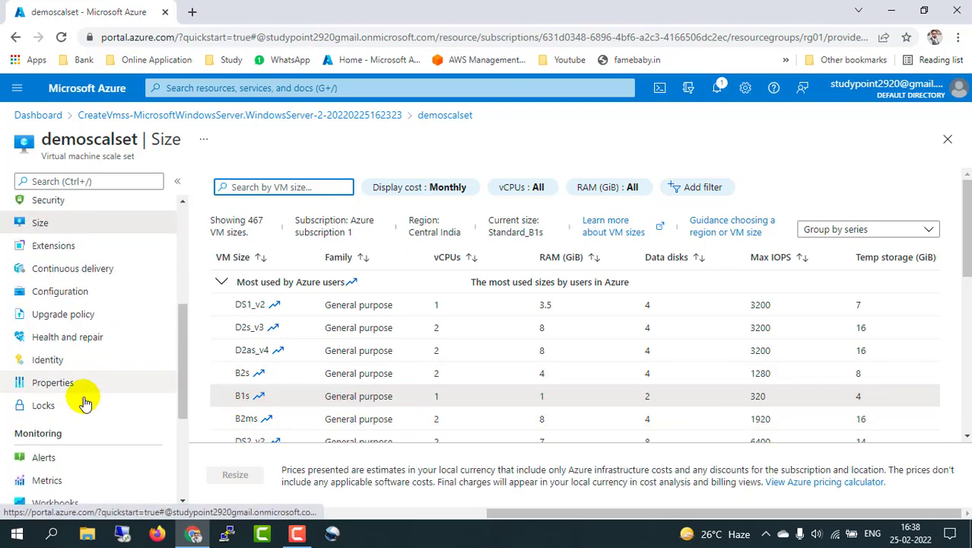
{"action": "scroll", "coordinate": [85, 403], "scroll_direction": "up", "scroll_amount": 1}
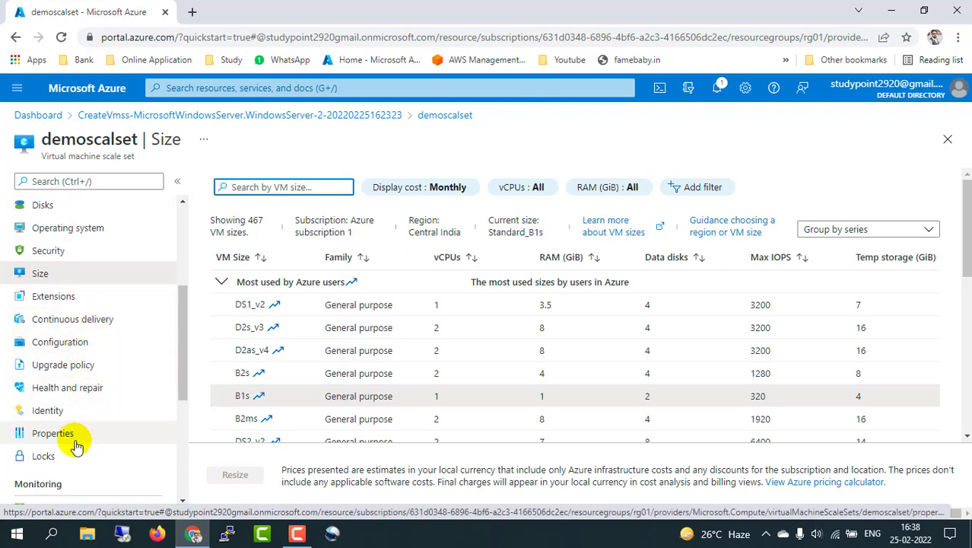
{"action": "scroll", "coordinate": [77, 447], "scroll_direction": "up", "scroll_amount": 3}
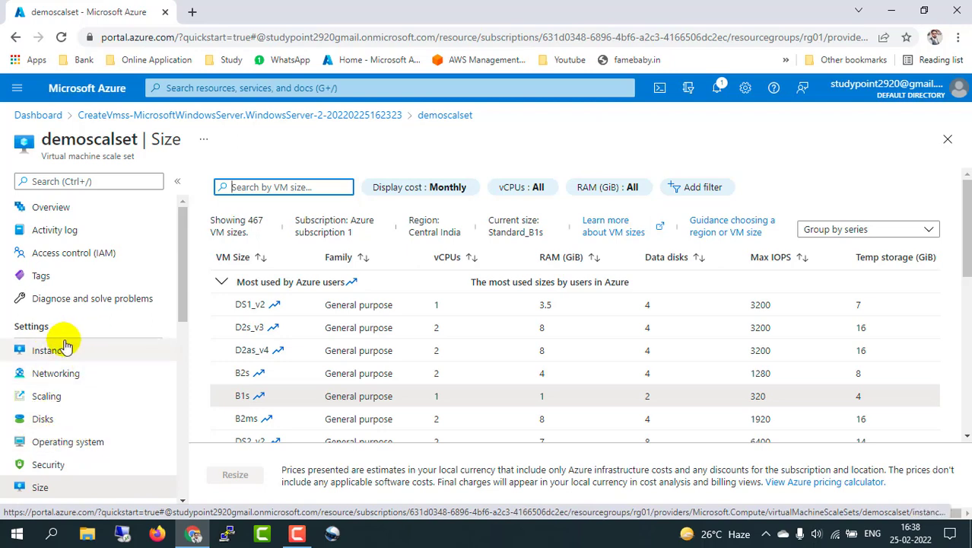
Step: Return through Scaling and Instances to the demoscalset Overview showing 2 of 2 succeeded
{"action": "left_click", "coordinate": [46, 396]}
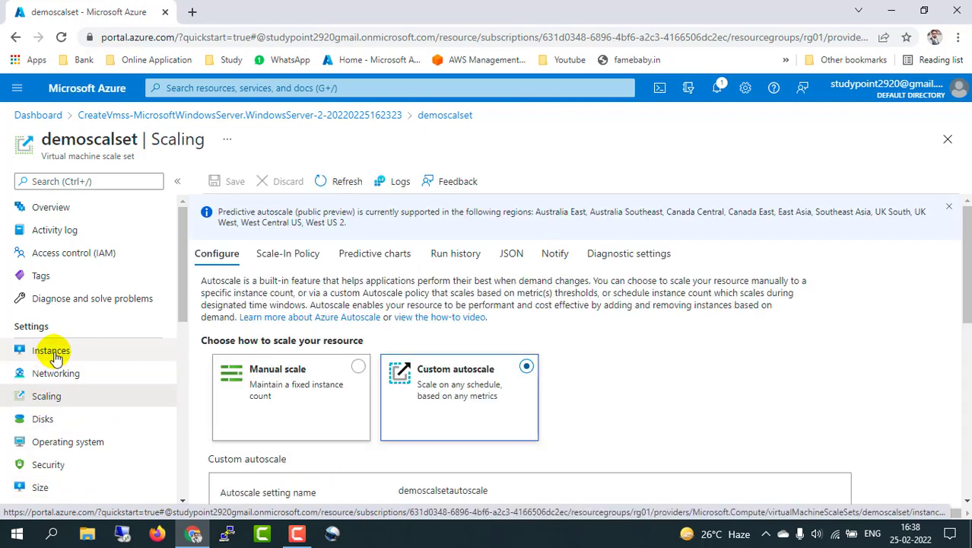
{"action": "left_click", "coordinate": [52, 354]}
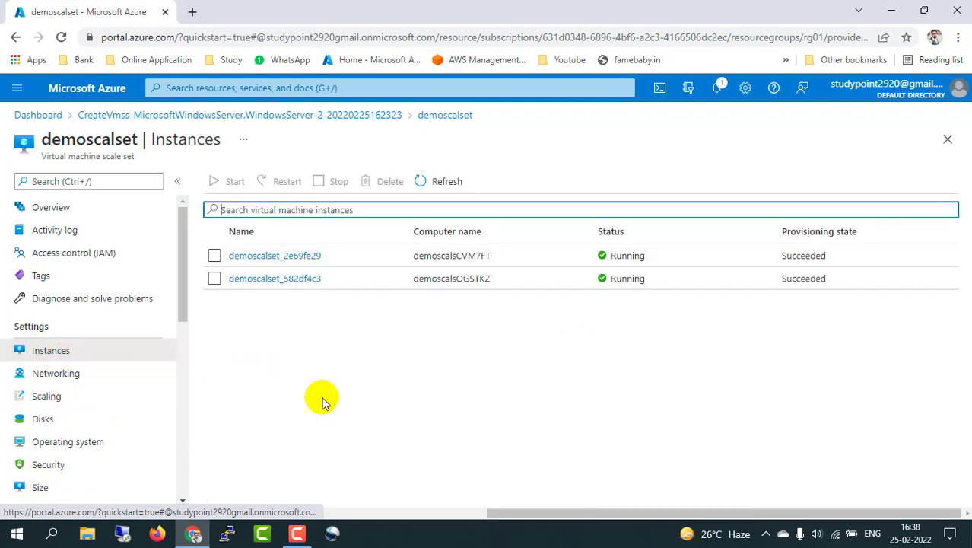
{"action": "left_click", "coordinate": [67, 213]}
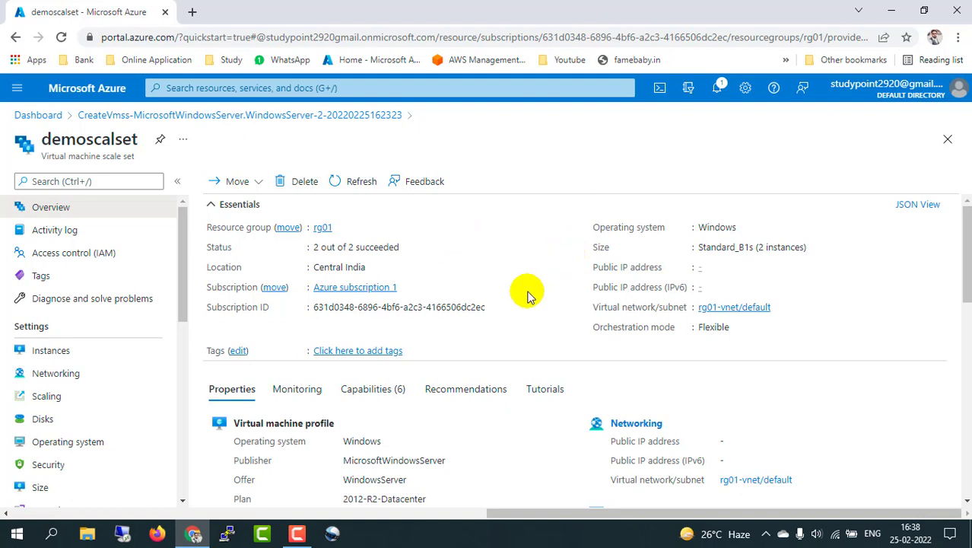
Step: From Home, open Virtual machines in a new tab and list the virtual machine scale sets
{"action": "left_click", "coordinate": [61, 356]}
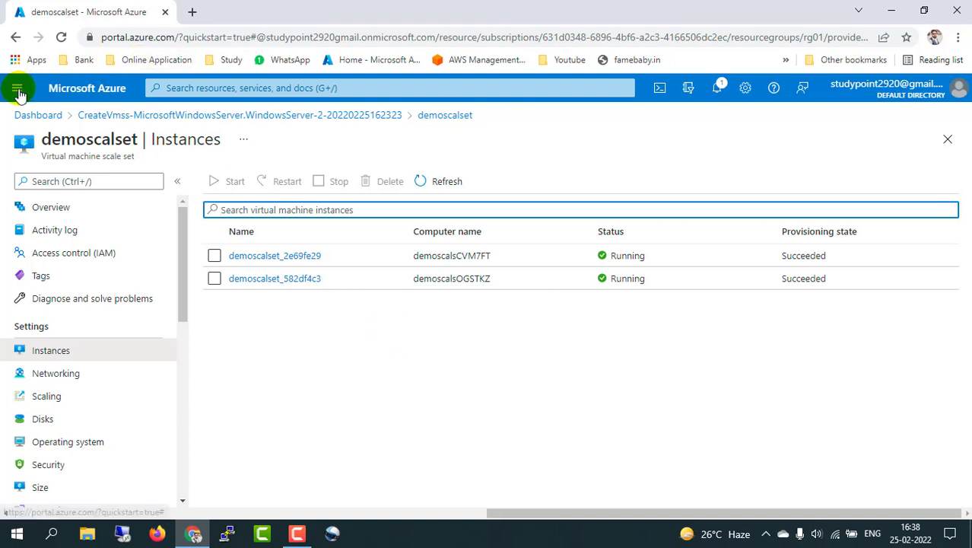
{"action": "left_click", "coordinate": [17, 88]}
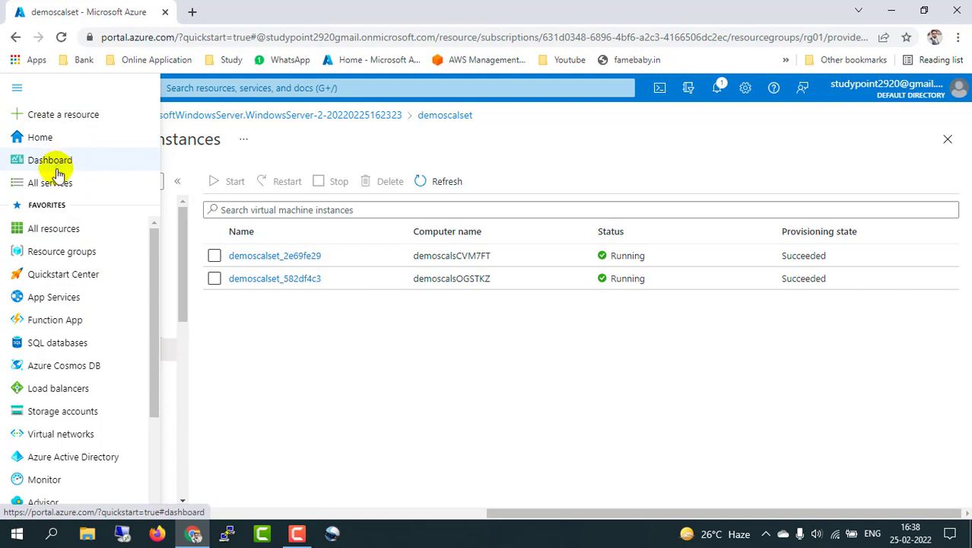
{"action": "left_click", "coordinate": [42, 138]}
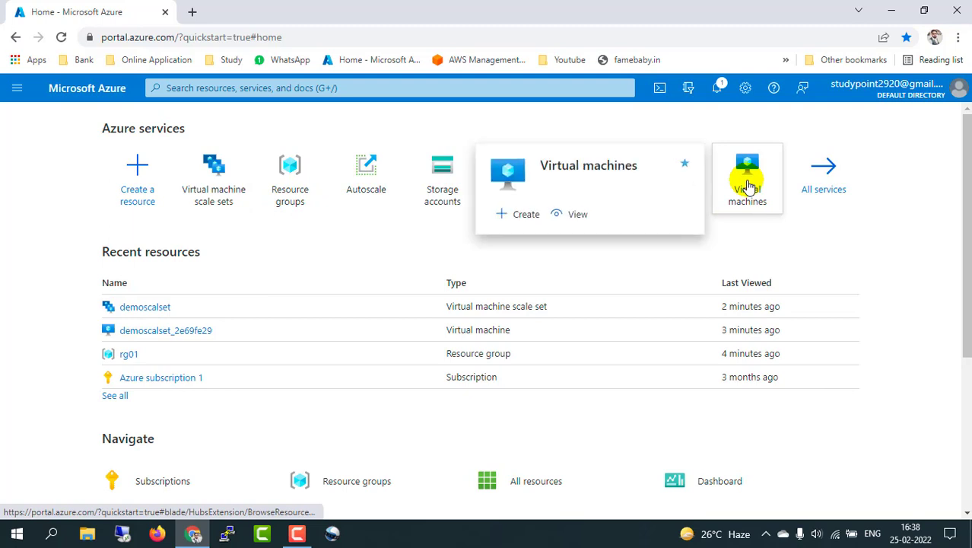
{"action": "middle_click", "coordinate": [749, 186]}
{"action": "left_click", "coordinate": [221, 196]}
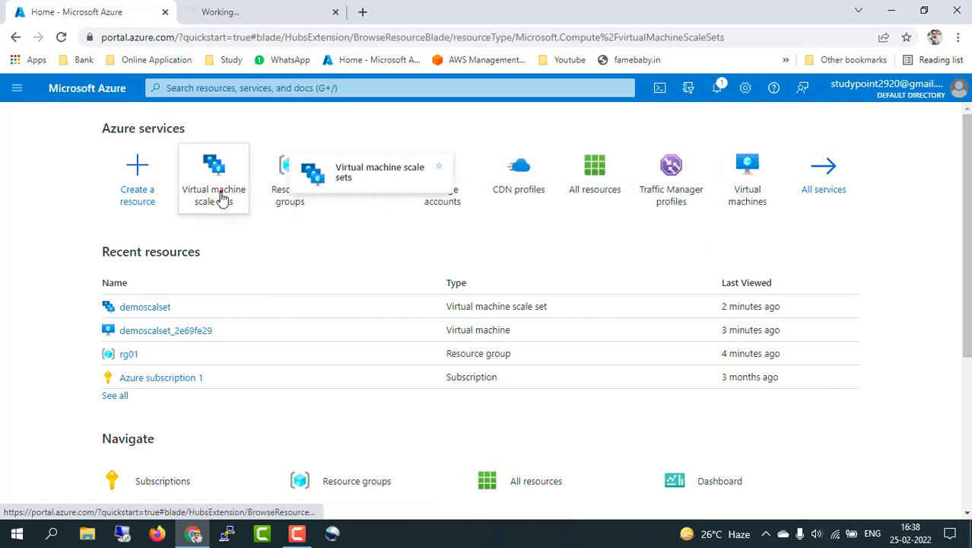
Step: Open the demoscalset_2e69fe29 and demoscalset_582df4c3 VM pages in tabs, then return to the scale sets list
{"action": "left_click", "coordinate": [251, 9]}
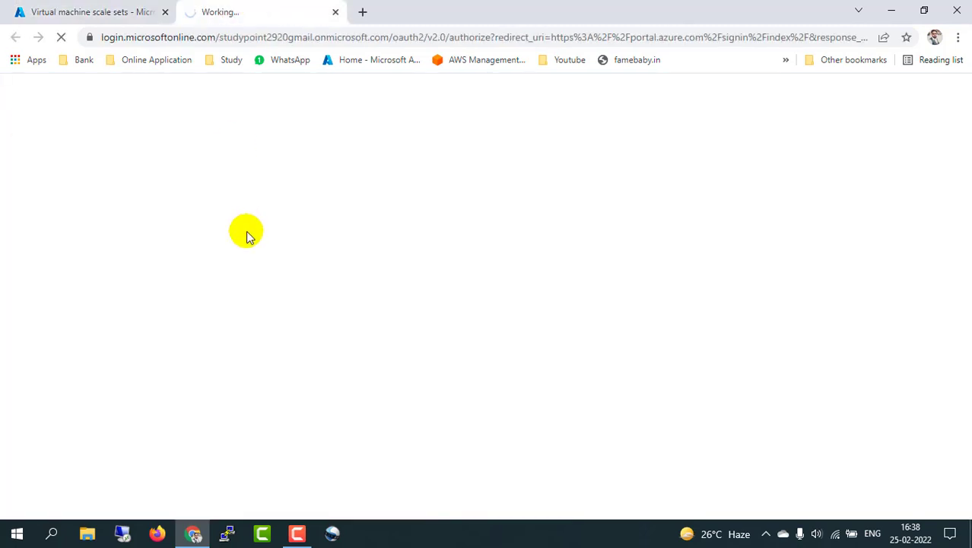
{"action": "left_click", "coordinate": [98, 11]}
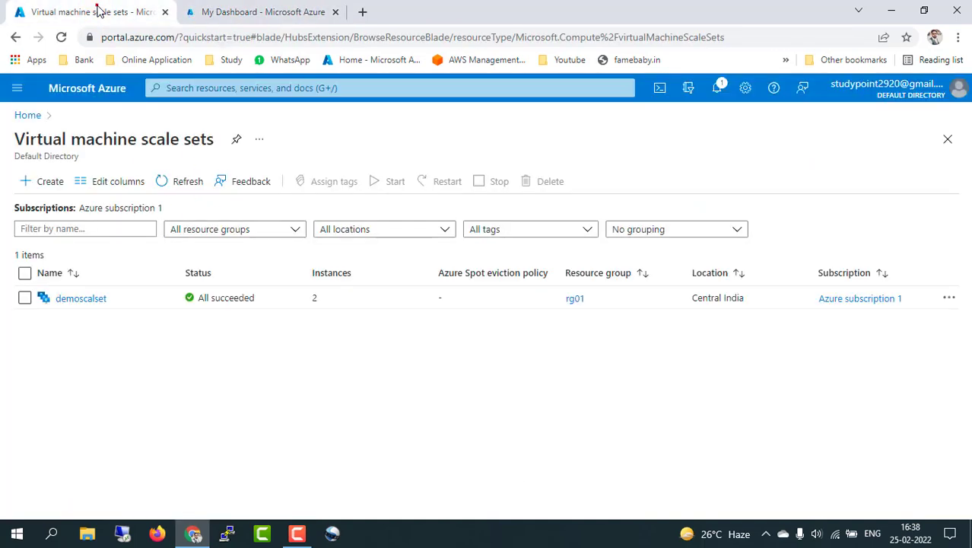
{"action": "left_click", "coordinate": [257, 10]}
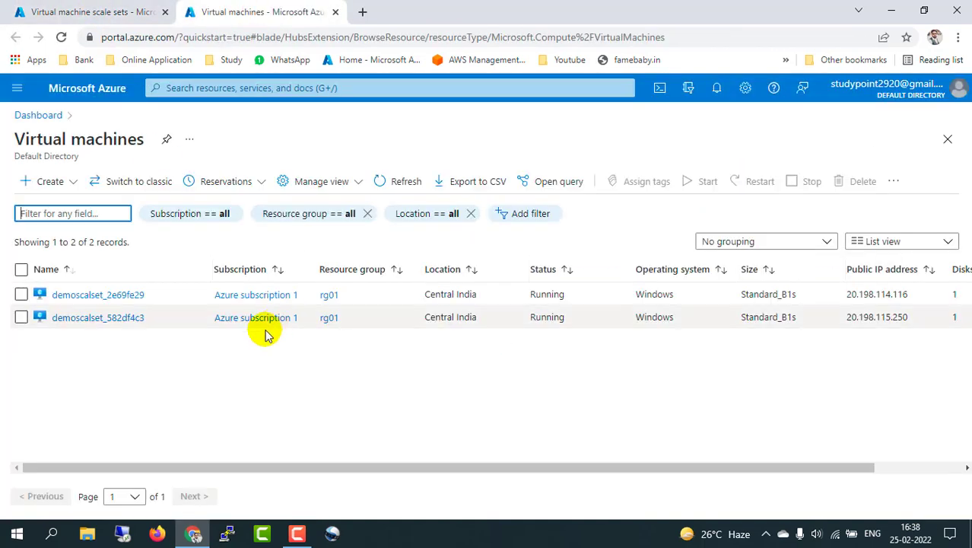
{"action": "middle_click", "coordinate": [101, 295]}
{"action": "left_click", "coordinate": [94, 317]}
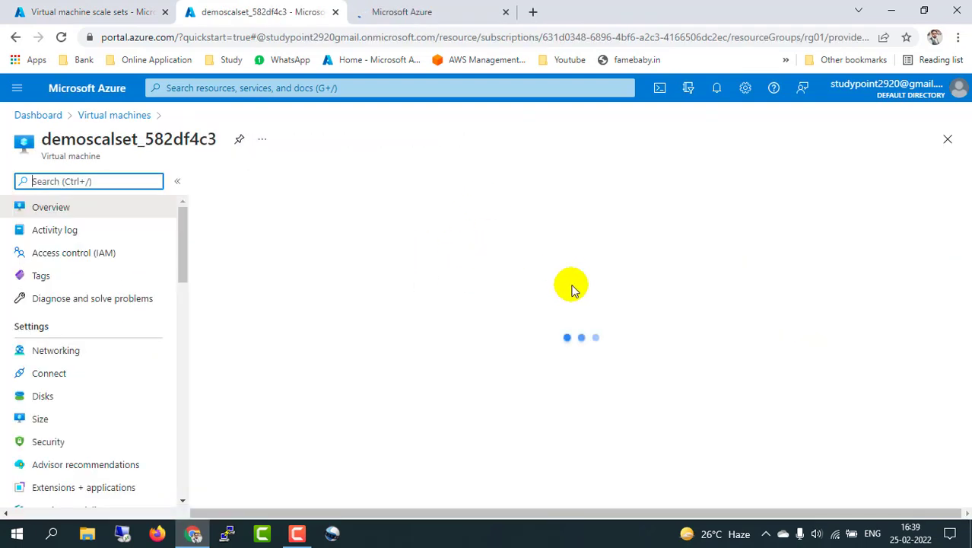
{"action": "left_click", "coordinate": [87, 11]}
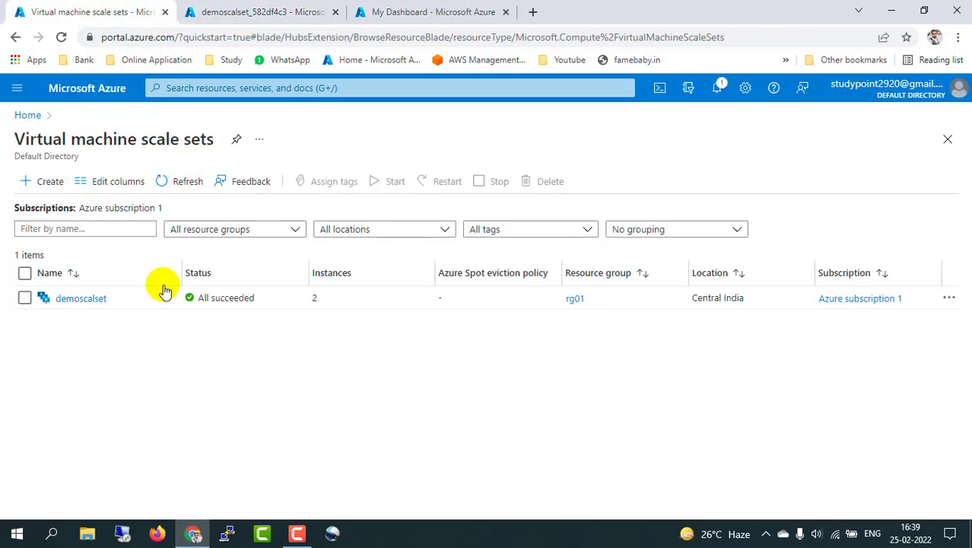
Step: Open demoscalset's Scaling page and scroll to its scale-out/scale-in rules and 2–5 instance limits
{"action": "left_click", "coordinate": [81, 299]}
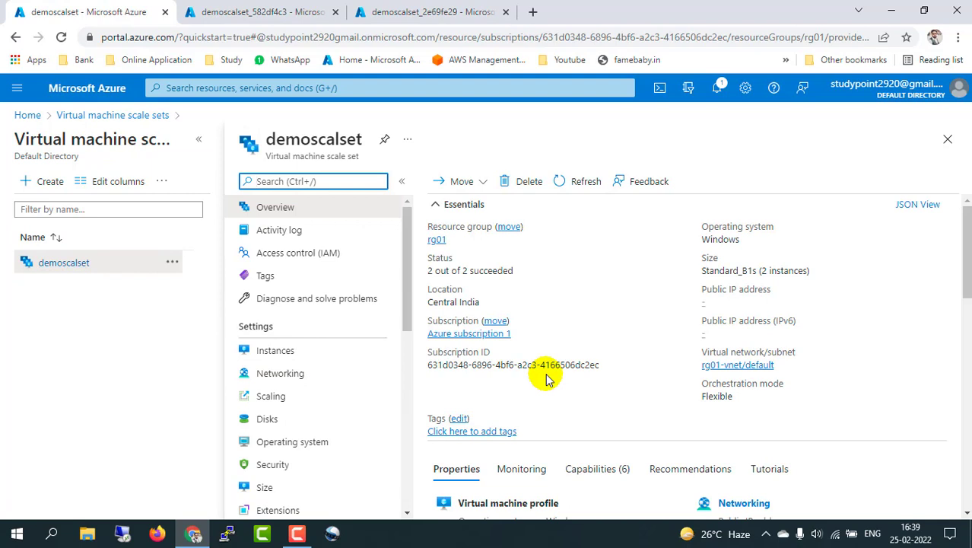
{"action": "left_click", "coordinate": [287, 356]}
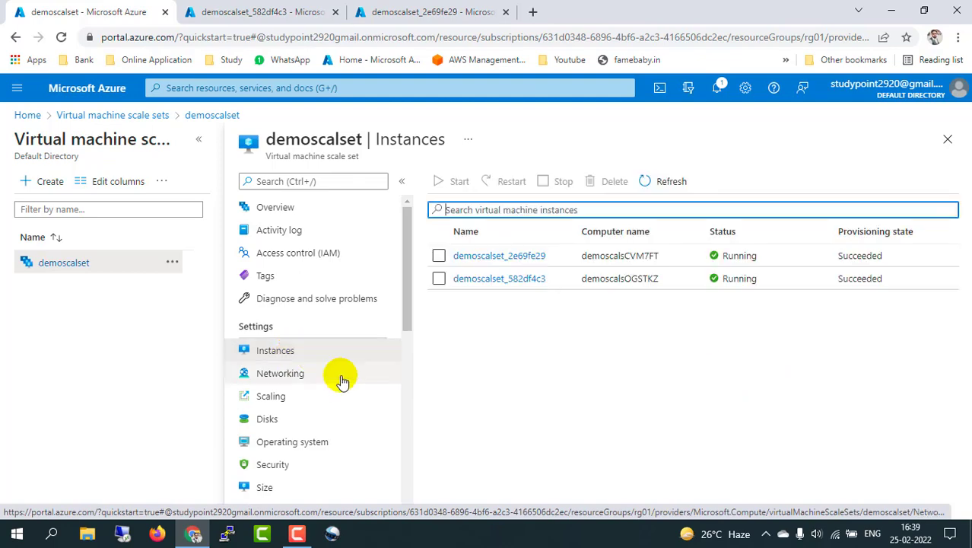
{"action": "left_click", "coordinate": [282, 401]}
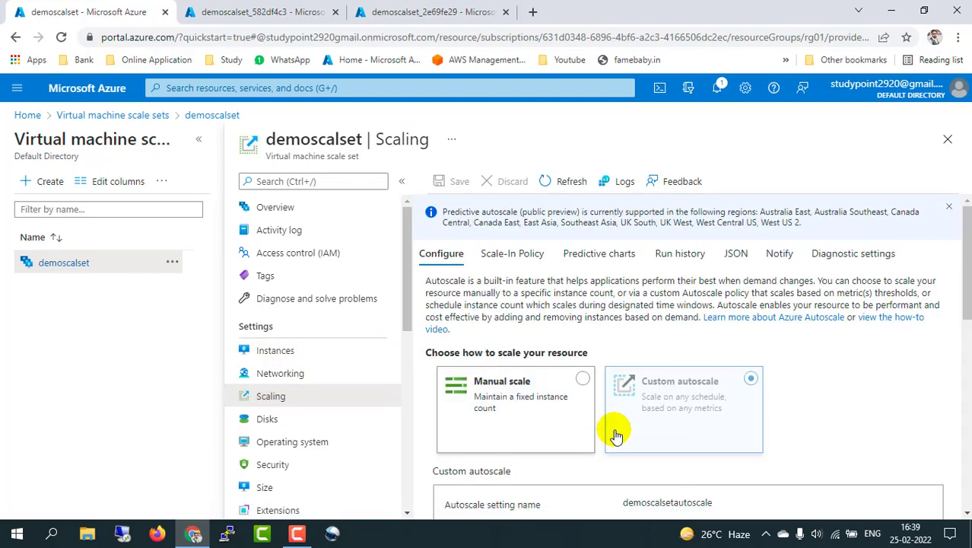
{"action": "scroll", "coordinate": [828, 406], "scroll_direction": "down", "scroll_amount": 2}
{"action": "scroll", "coordinate": [829, 406], "scroll_direction": "down", "scroll_amount": 3}
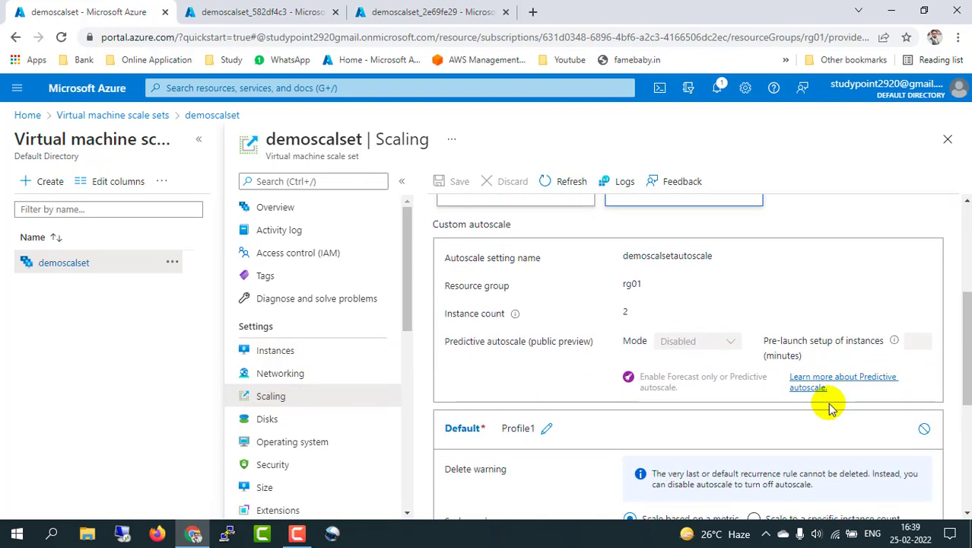
{"action": "scroll", "coordinate": [756, 415], "scroll_direction": "down", "scroll_amount": 2}
{"action": "scroll", "coordinate": [755, 414], "scroll_direction": "down", "scroll_amount": 1}
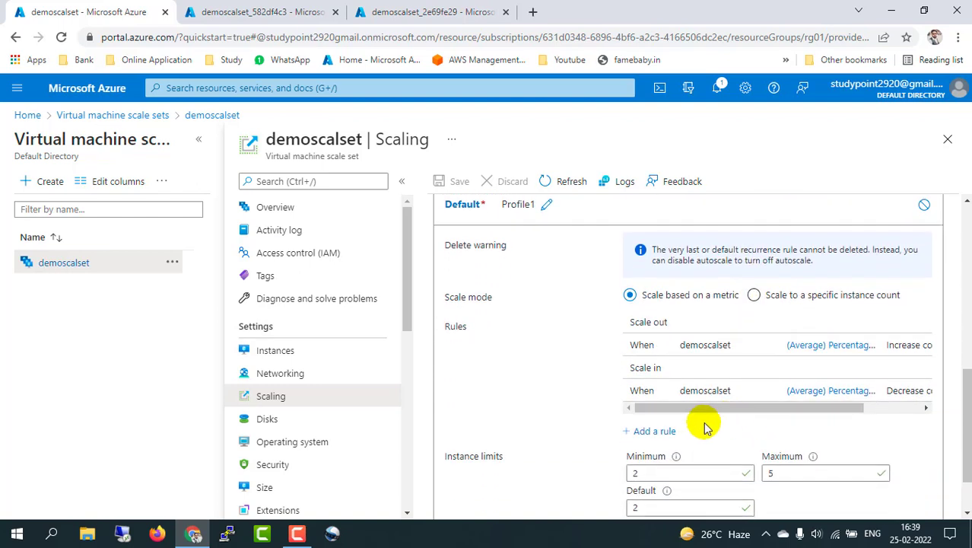
{"action": "scroll", "coordinate": [703, 424], "scroll_direction": "down", "scroll_amount": 2}
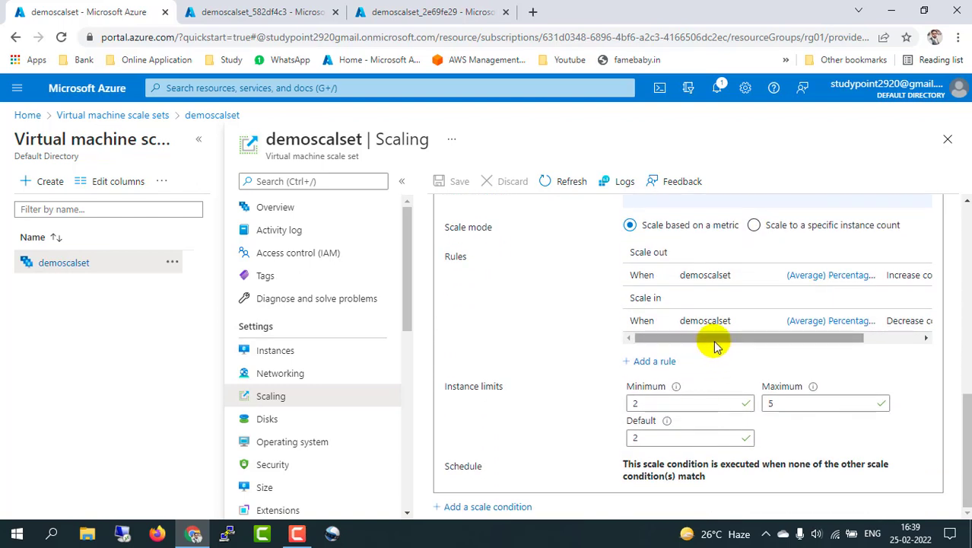
{"action": "left_click_drag", "start_coordinate": [715, 347], "coordinate": [652, 359]}
Step: Copy demoscalset_582df4c3's public IP and connect via mstsc to 20.198.115.250, accepting the certificate
{"action": "left_click", "coordinate": [236, 9]}
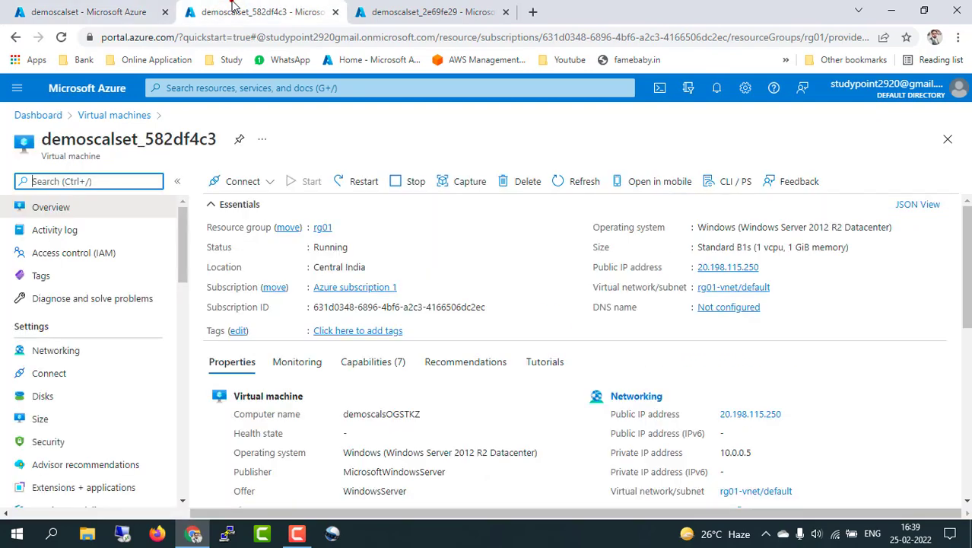
{"action": "left_click", "coordinate": [768, 268]}
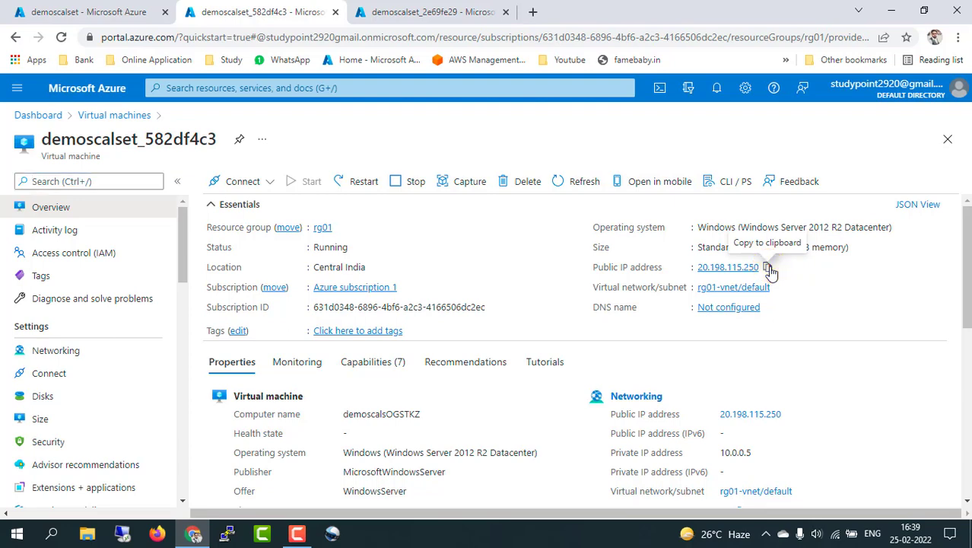
{"action": "key", "text": "super+r"}
{"action": "type", "text": "mst"}
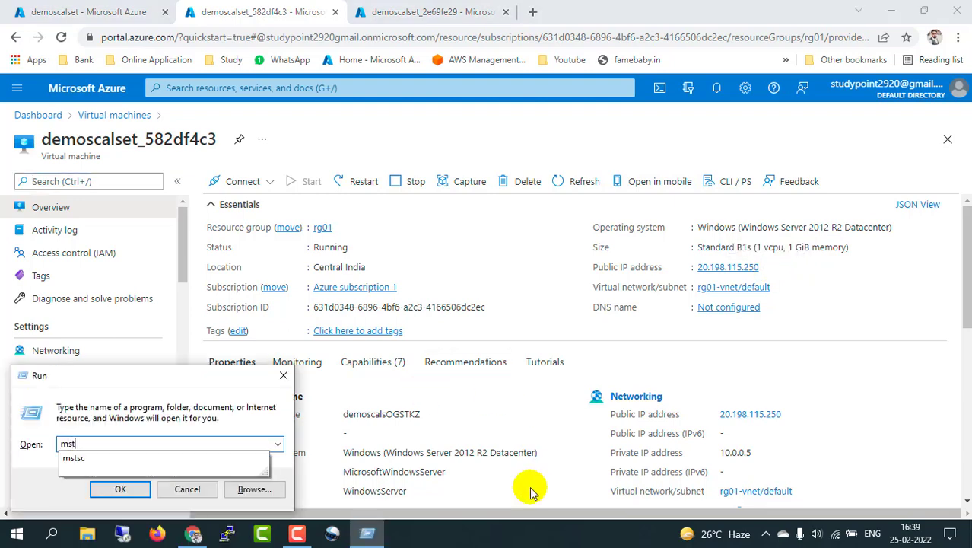
{"action": "type", "text": "sc"}
{"action": "key", "text": "Return"}
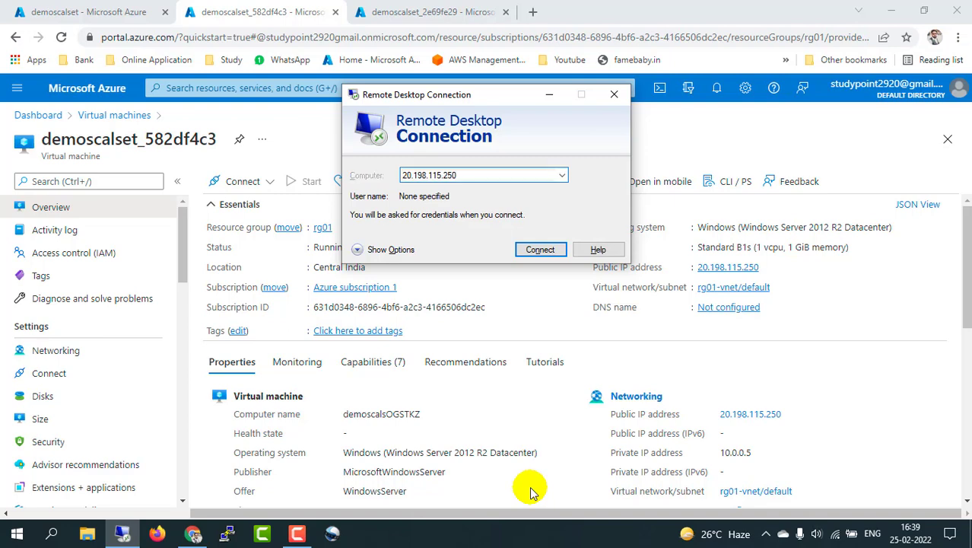
{"action": "key", "text": "Return"}
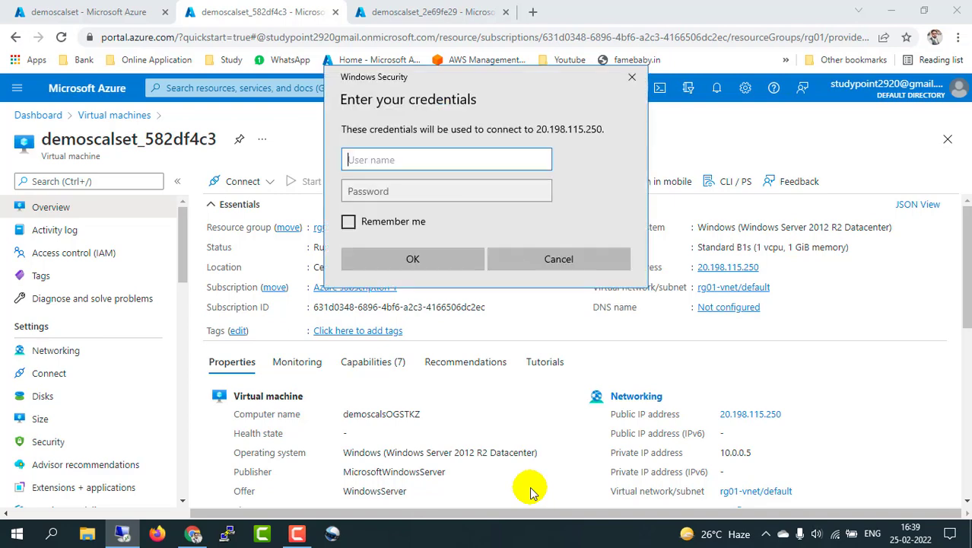
{"action": "key", "text": "Tab"}
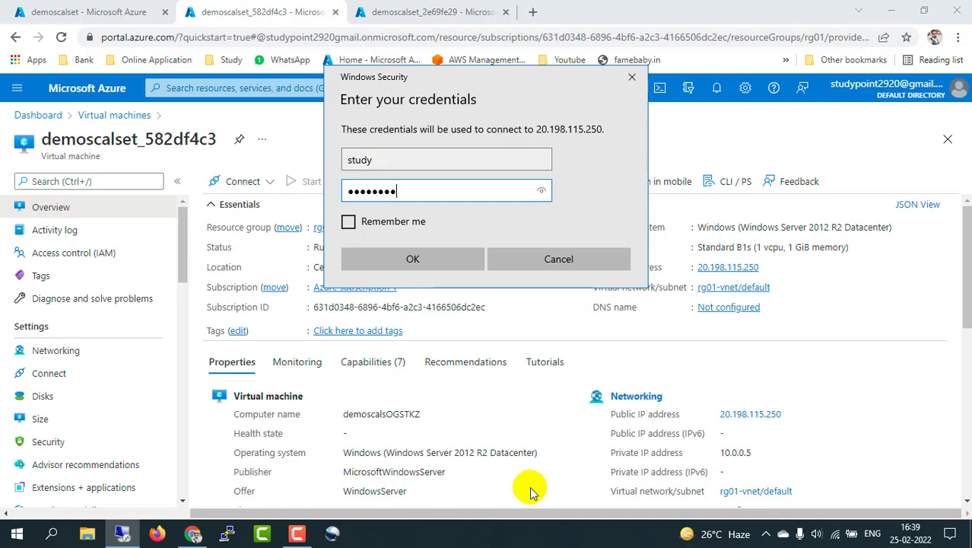
{"action": "key", "text": "Return"}
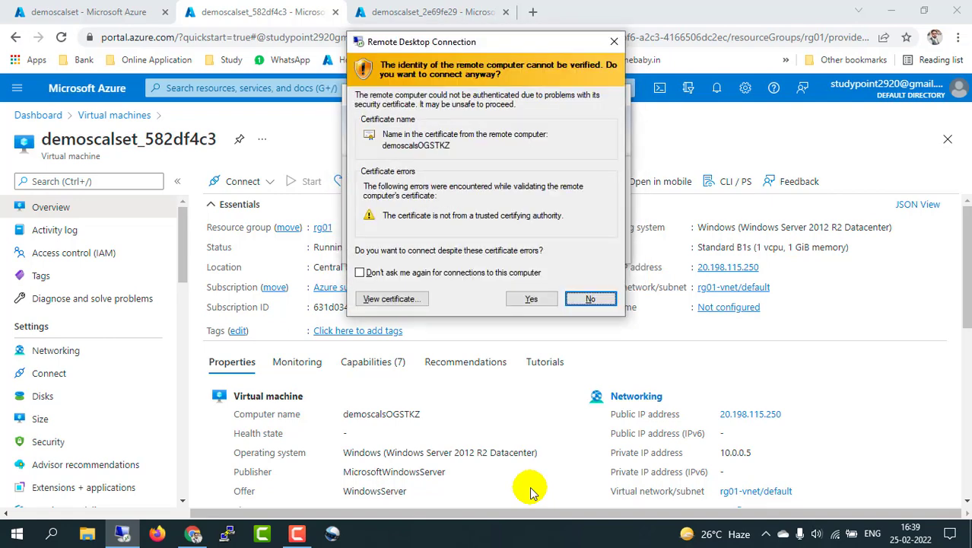
{"action": "key", "text": "y"}
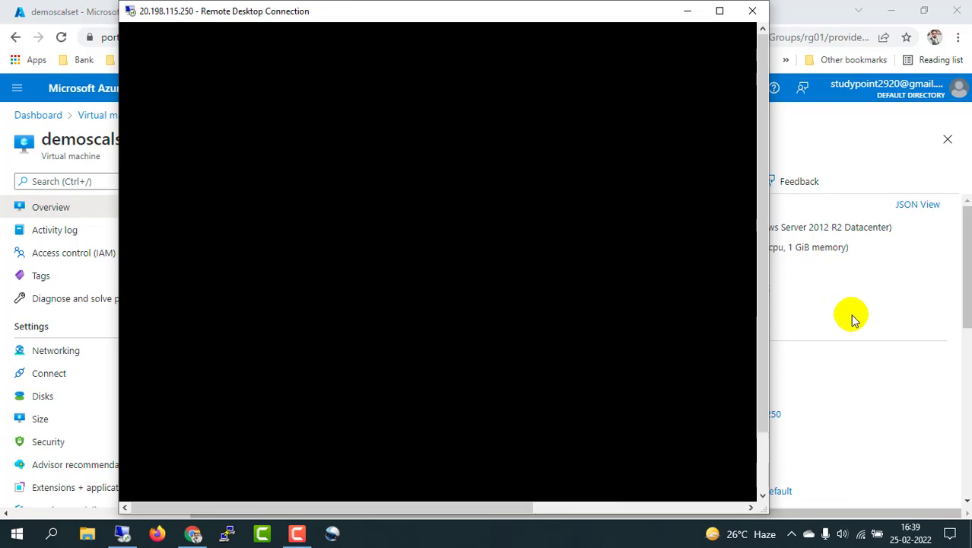
{"action": "left_click", "coordinate": [852, 318]}
Step: Open a second RDP session to demoscalset_2e69fe29 at 20.198.114.116, then minimize it
{"action": "left_click", "coordinate": [423, 11]}
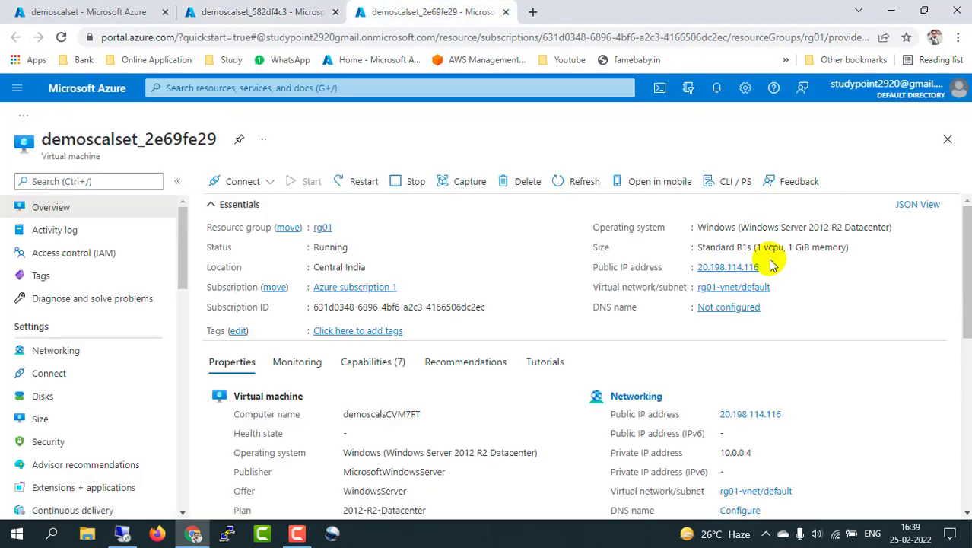
{"action": "left_click", "coordinate": [769, 268]}
{"action": "key", "text": "super+r"}
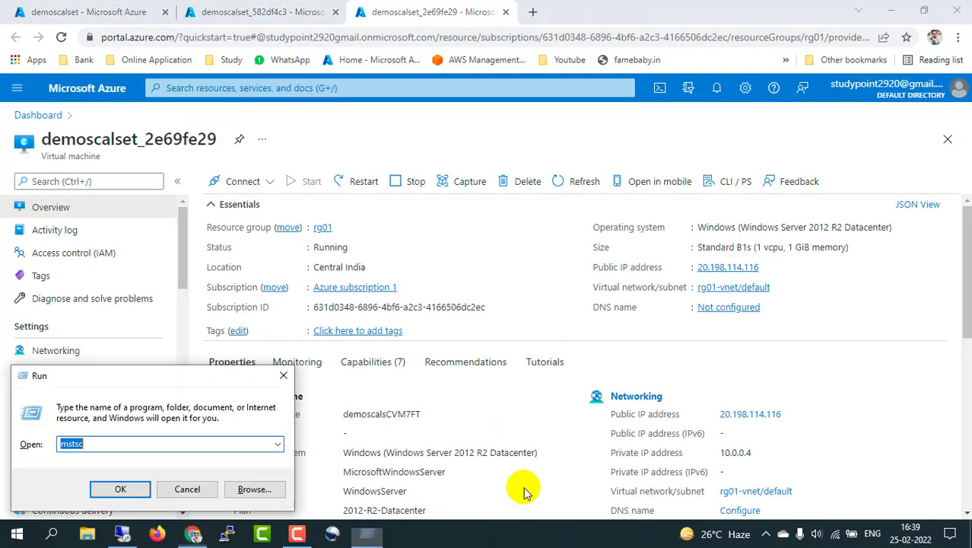
{"action": "type", "text": "mstsc"}
{"action": "key", "text": "Return"}
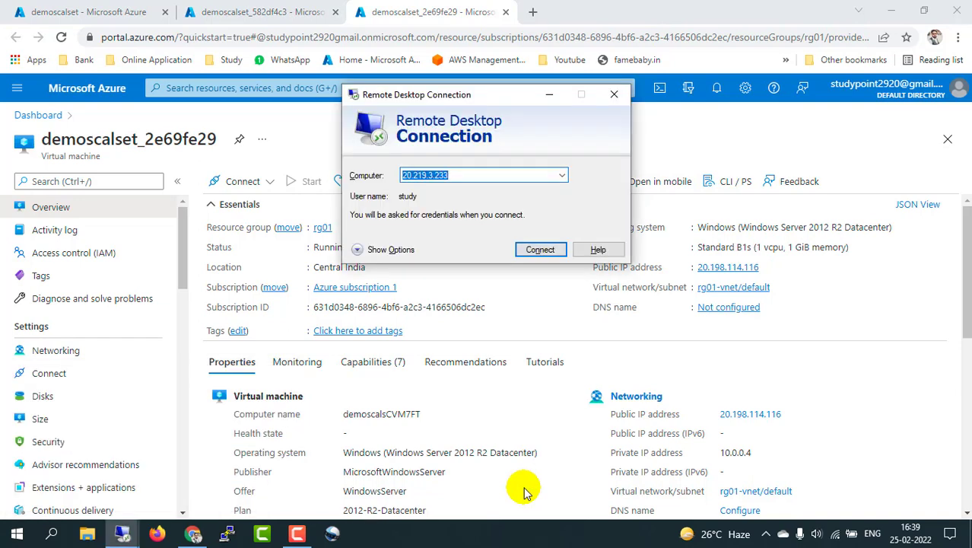
{"action": "key", "text": "Return"}
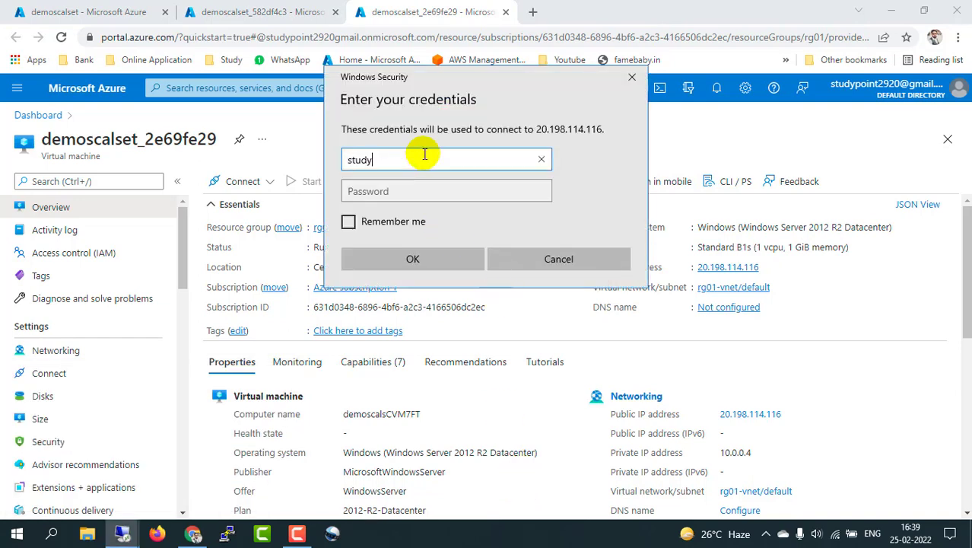
{"action": "key", "text": "Tab"}
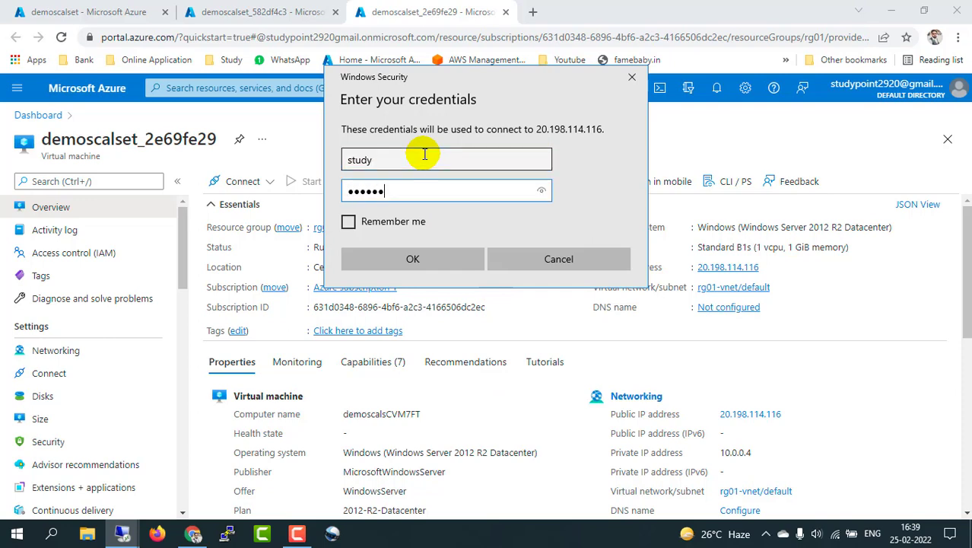
{"action": "key", "text": "Return"}
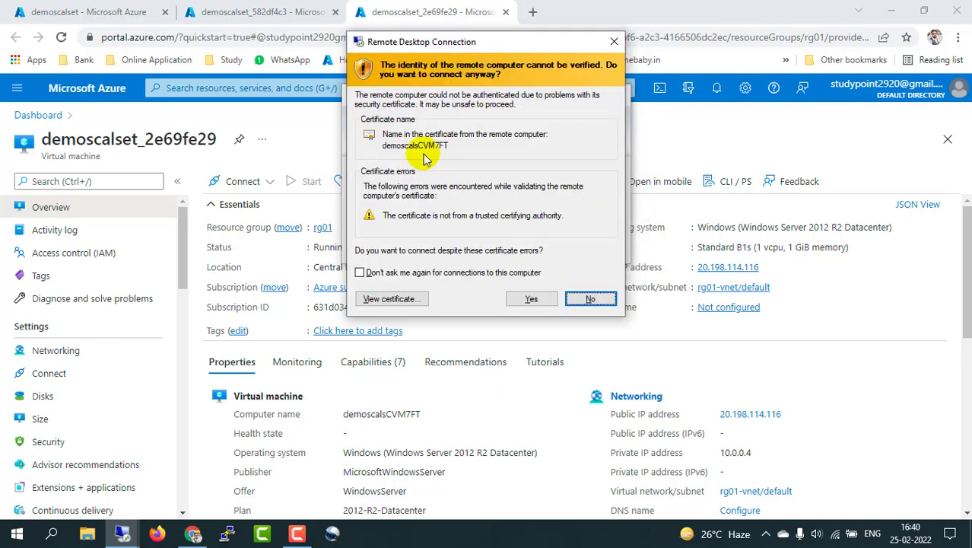
{"action": "left_click", "coordinate": [530, 296]}
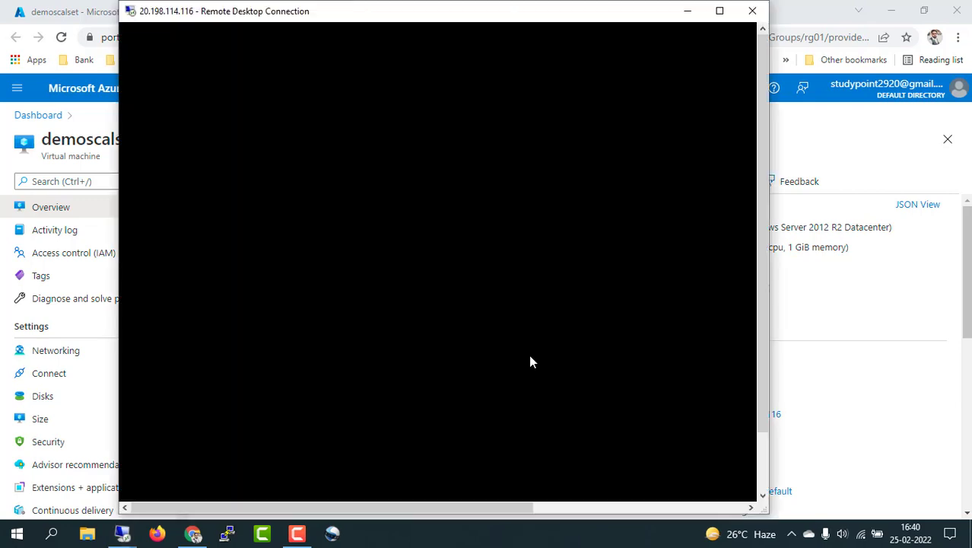
{"action": "left_click", "coordinate": [721, 11]}
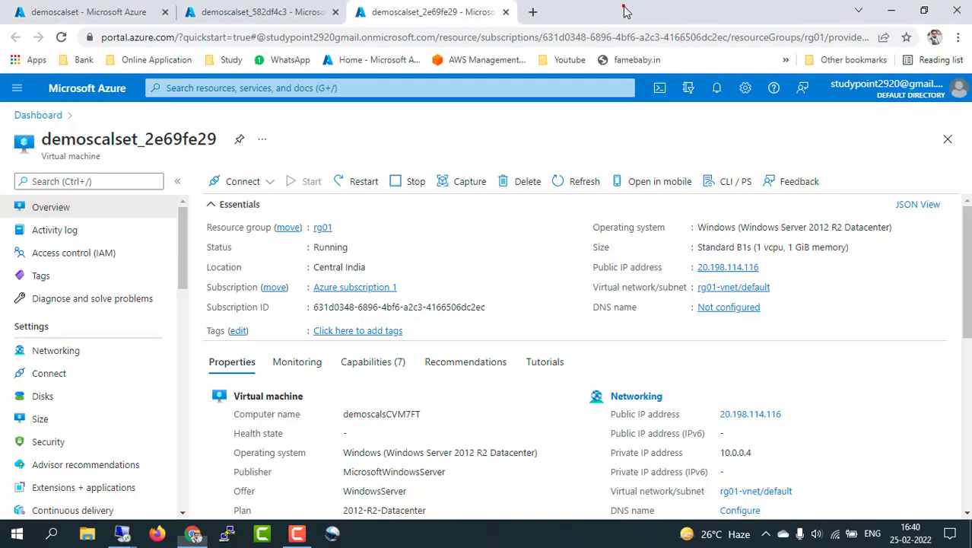
{"action": "left_click", "coordinate": [626, 9]}
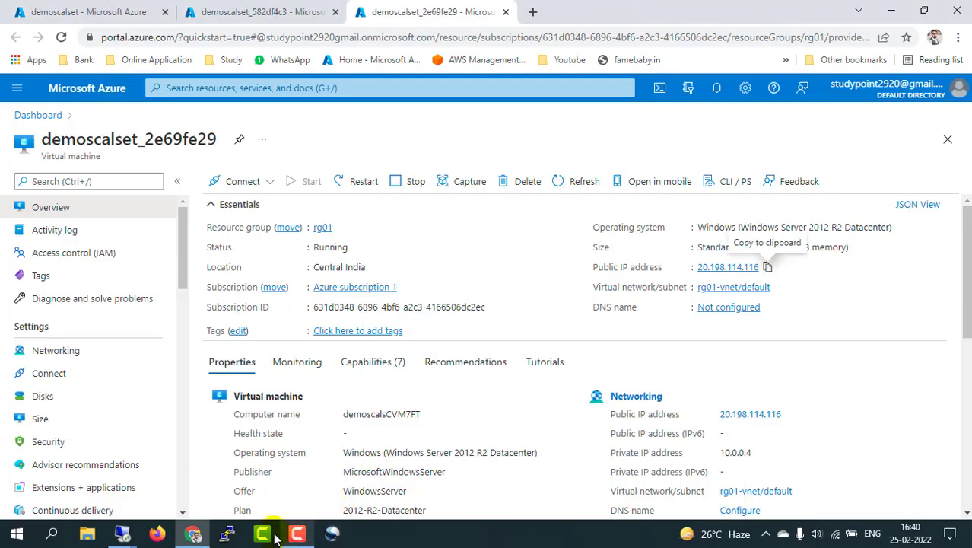
Step: Restore the 20.198.115.250 session full screen, allow network discovery, and minimize it
{"action": "mouse_move", "coordinate": [122, 533]}
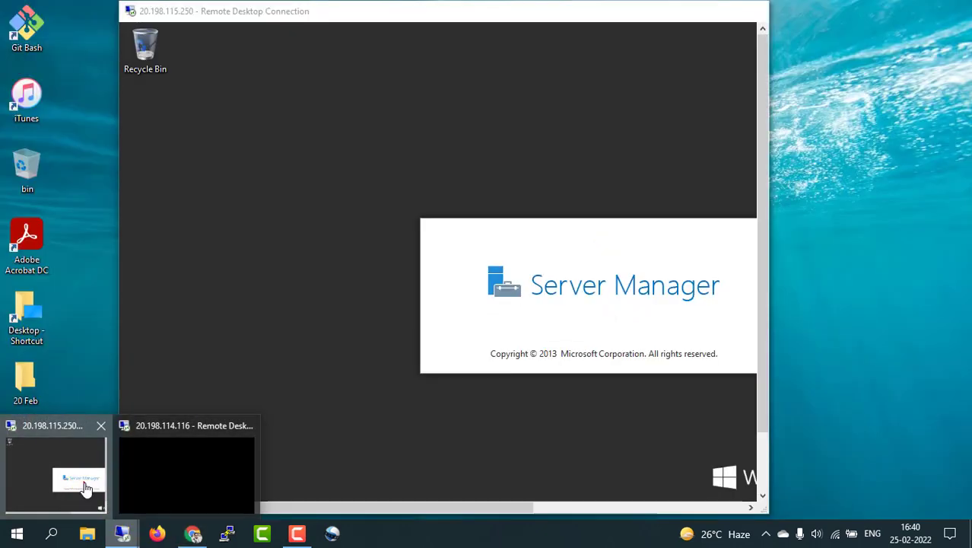
{"action": "left_click", "coordinate": [86, 487]}
{"action": "left_click", "coordinate": [719, 11]}
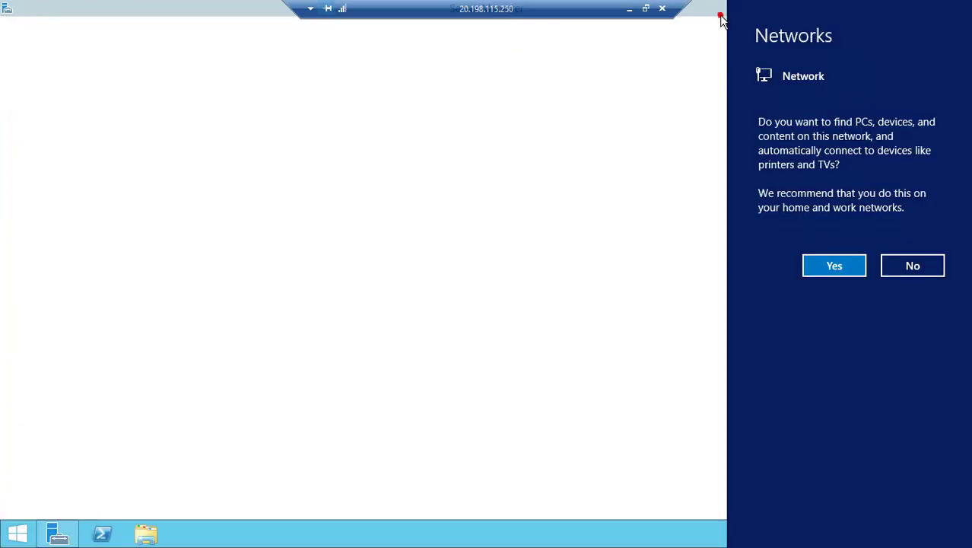
{"action": "left_click", "coordinate": [837, 264]}
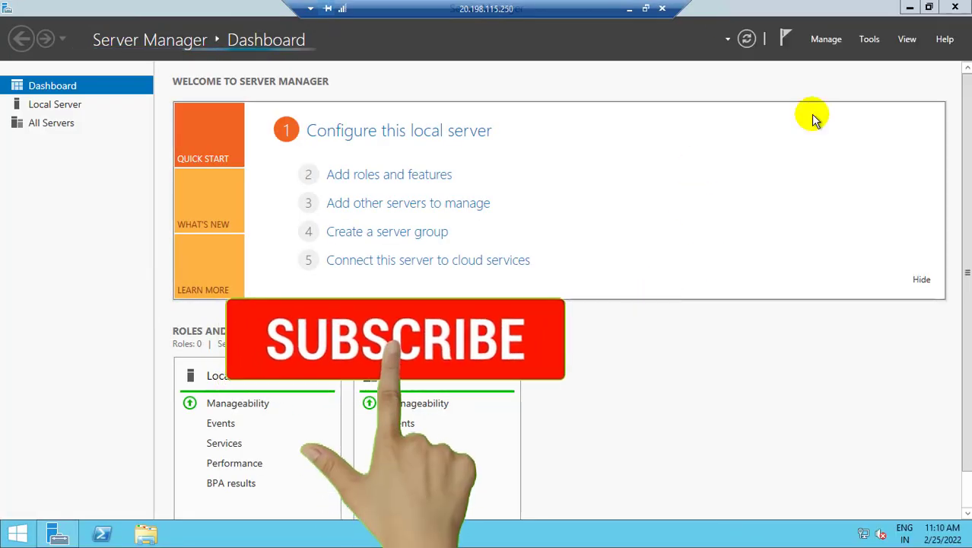
{"action": "left_click", "coordinate": [629, 10]}
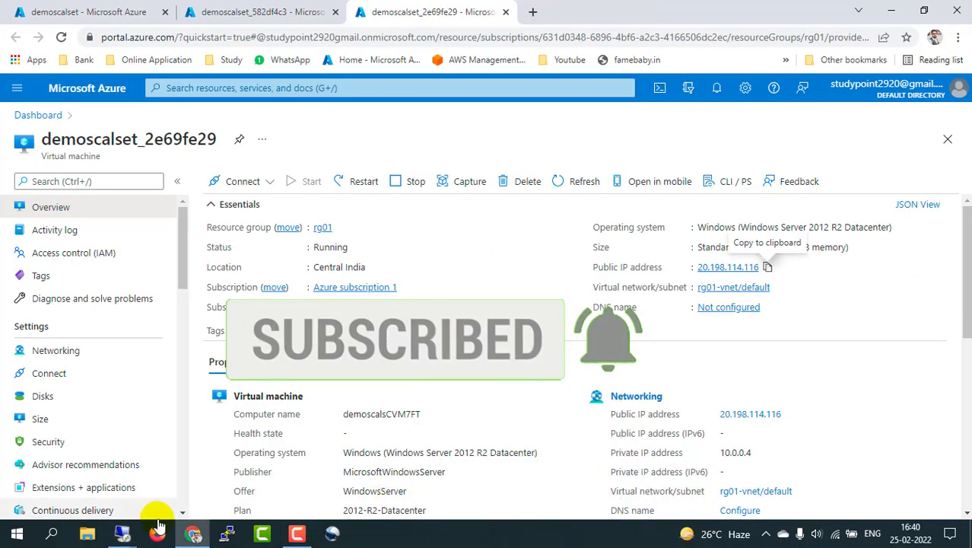
Step: On the 20.198.114.116 session, allow network discovery and close Server Manager
{"action": "mouse_move", "coordinate": [226, 532]}
{"action": "left_click", "coordinate": [217, 474]}
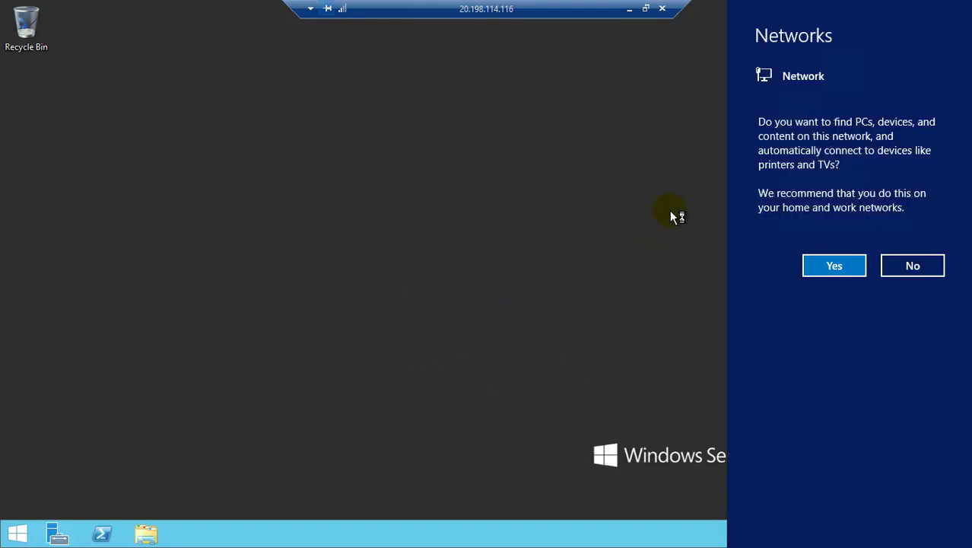
{"action": "left_click", "coordinate": [846, 267]}
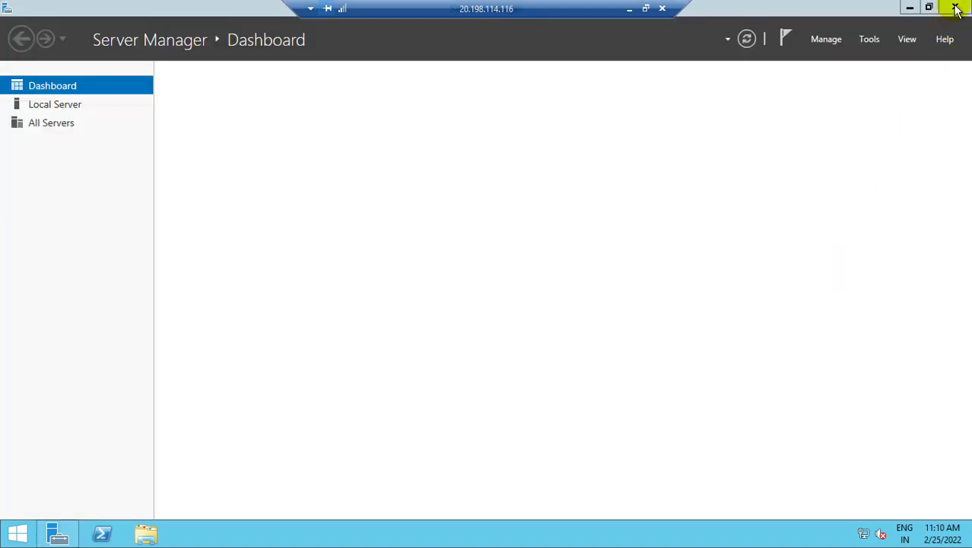
{"action": "left_click", "coordinate": [957, 8]}
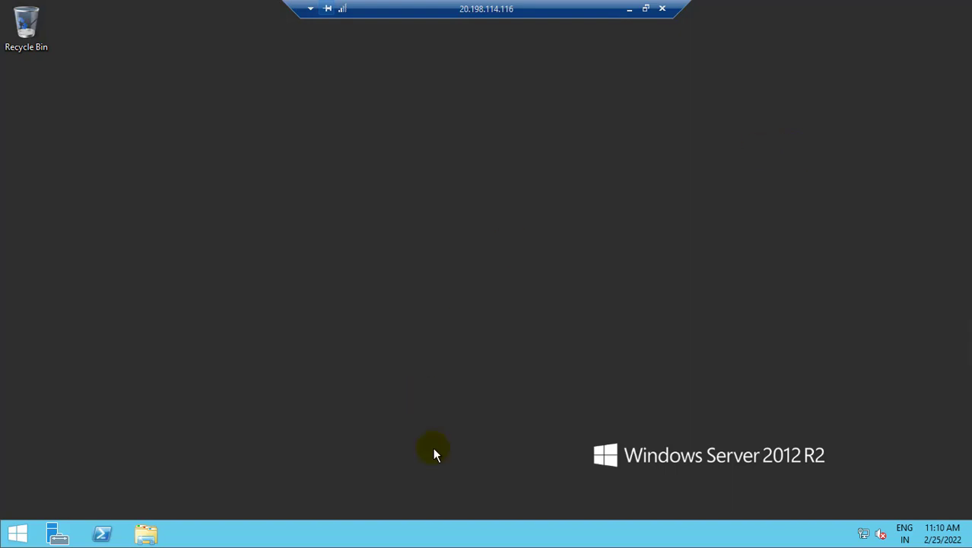
Step: Launch Task Manager from the taskbar and expand it to More details
{"action": "right_click", "coordinate": [431, 522]}
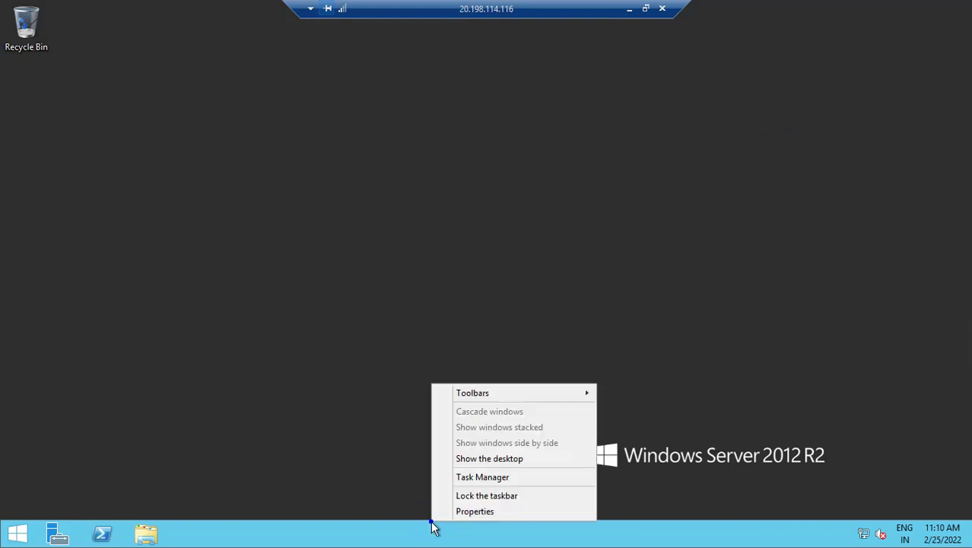
{"action": "left_click", "coordinate": [475, 479]}
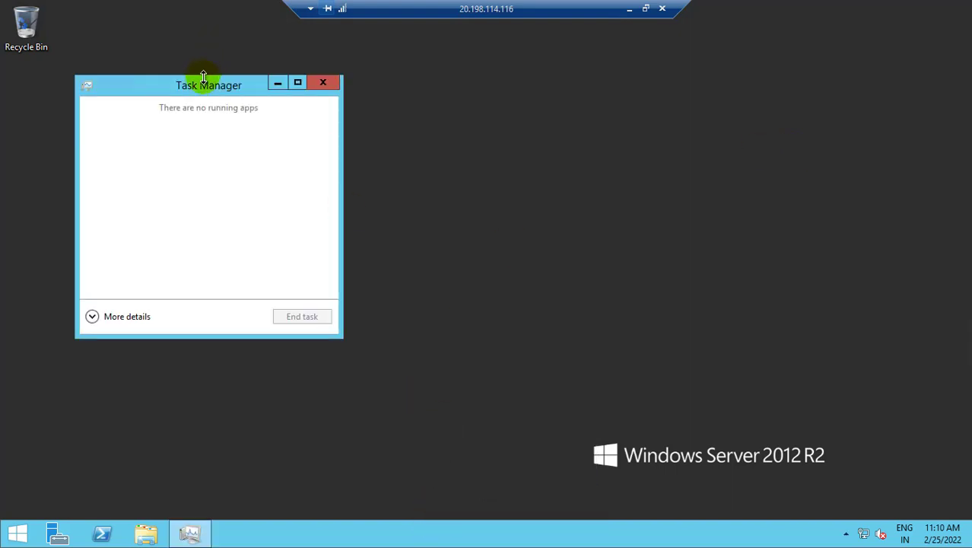
{"action": "left_click_drag", "start_coordinate": [191, 83], "coordinate": [652, 87]}
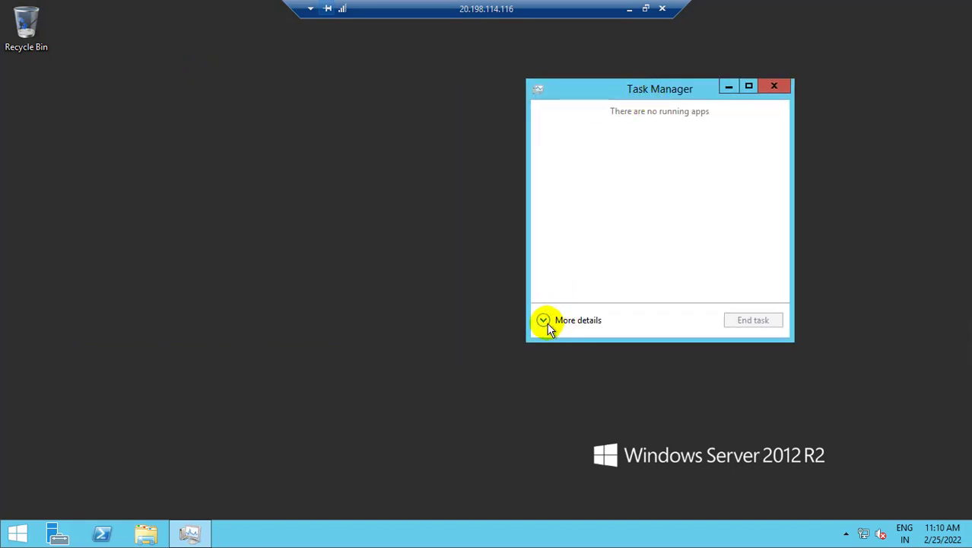
{"action": "left_click", "coordinate": [564, 322]}
{"action": "left_click_drag", "start_coordinate": [731, 94], "coordinate": [733, 73]}
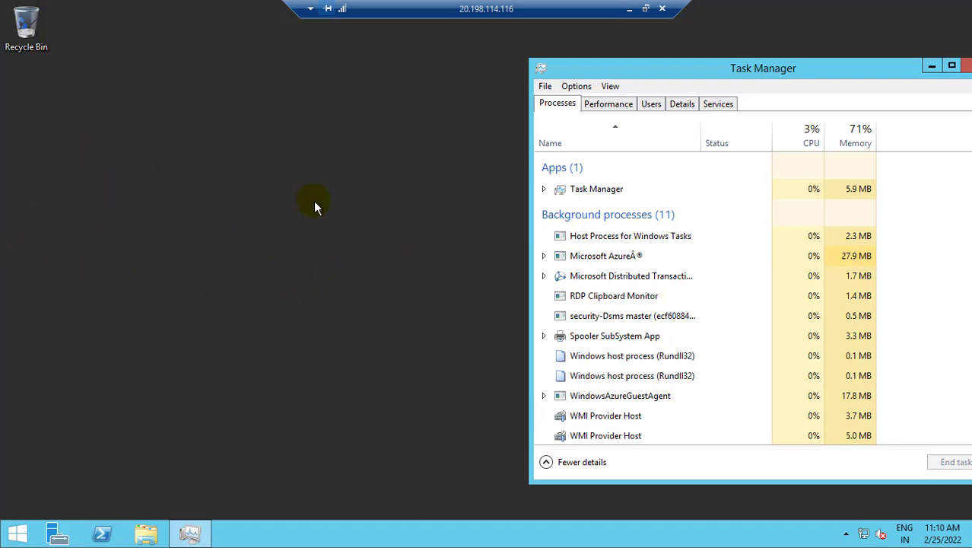
Step: Create a New Text Document on the desktop, keeping its default name
{"action": "right_click", "coordinate": [111, 160]}
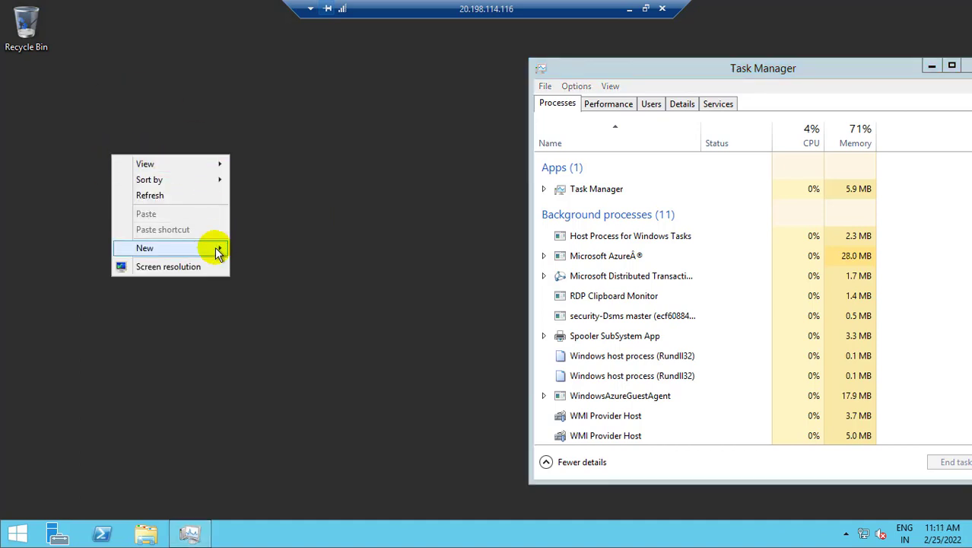
{"action": "mouse_move", "coordinate": [222, 249]}
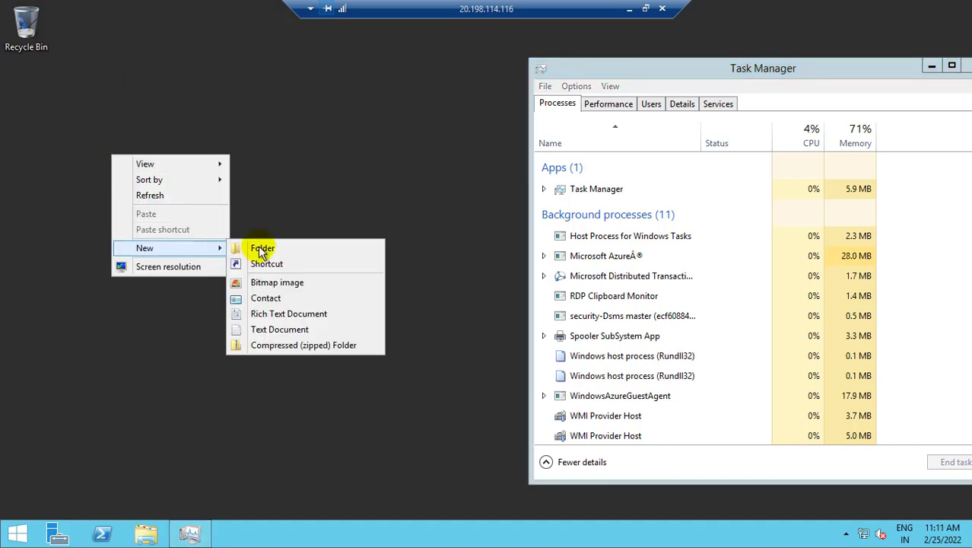
{"action": "left_click", "coordinate": [283, 330]}
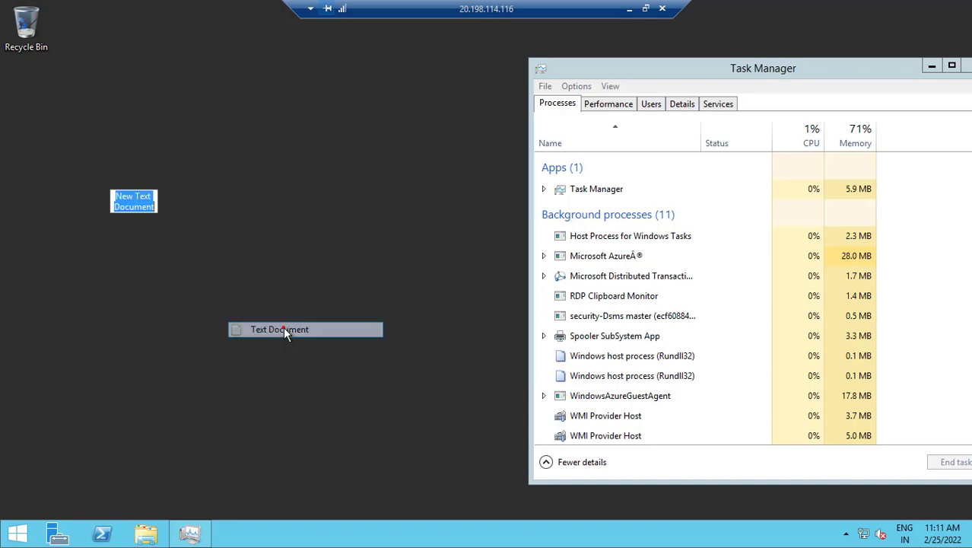
{"action": "left_click", "coordinate": [136, 257]}
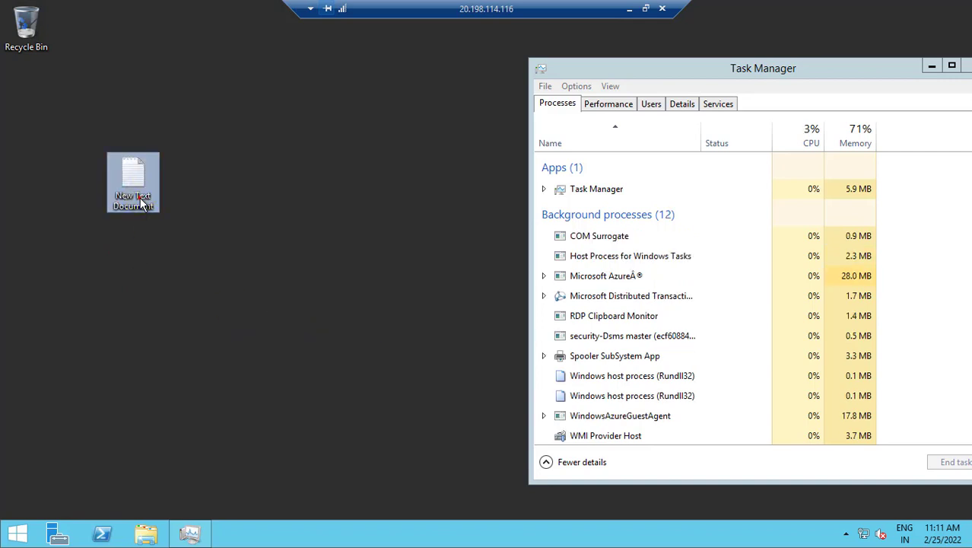
Step: Type a.bat in the text document and save it to the Desktop as a.bat with All Files type
{"action": "double_click", "coordinate": [140, 201]}
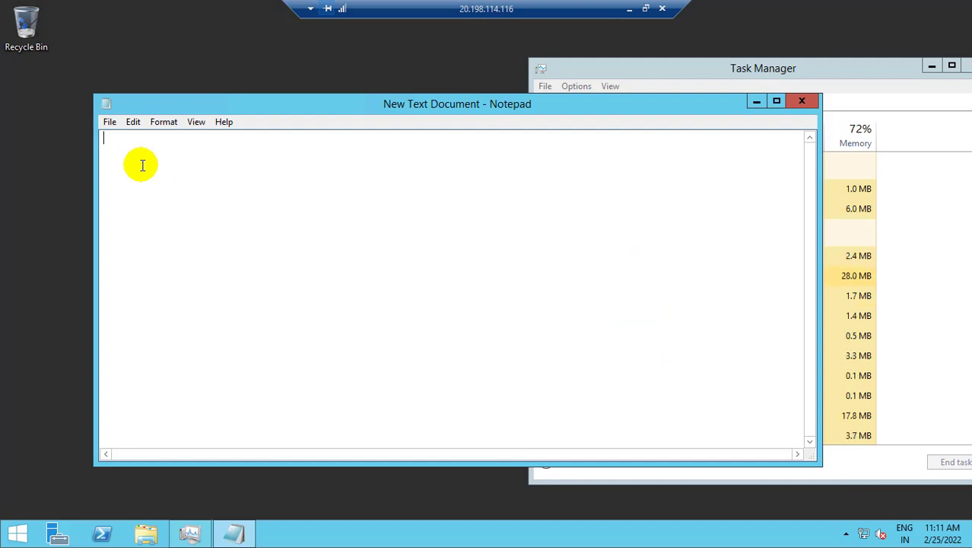
{"action": "type", "text": "a.bat"}
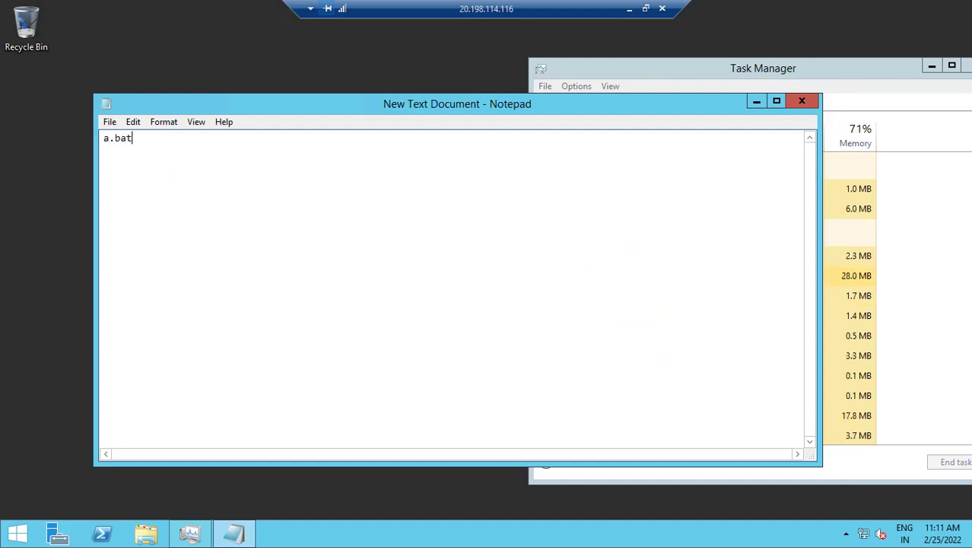
{"action": "left_click", "coordinate": [108, 120]}
{"action": "left_click", "coordinate": [138, 187]}
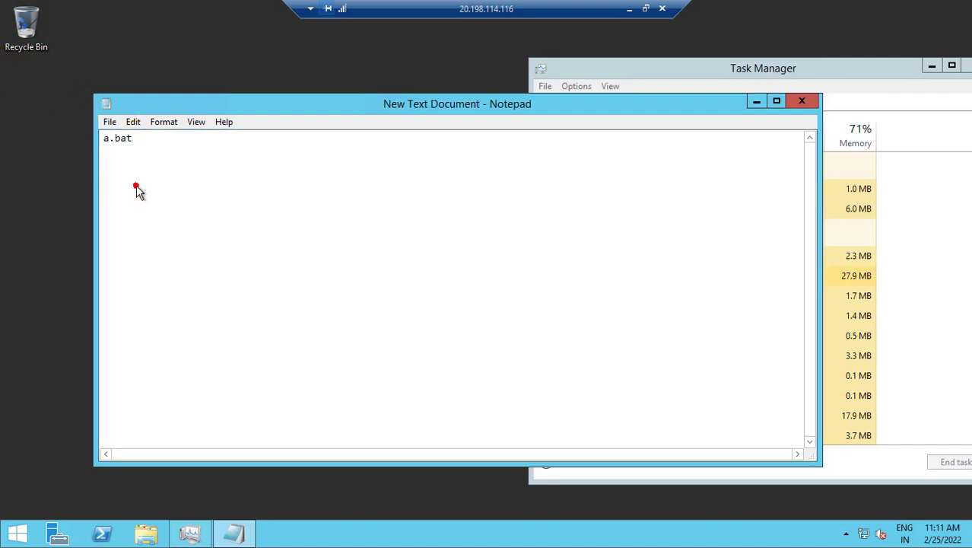
{"action": "left_click", "coordinate": [158, 229]}
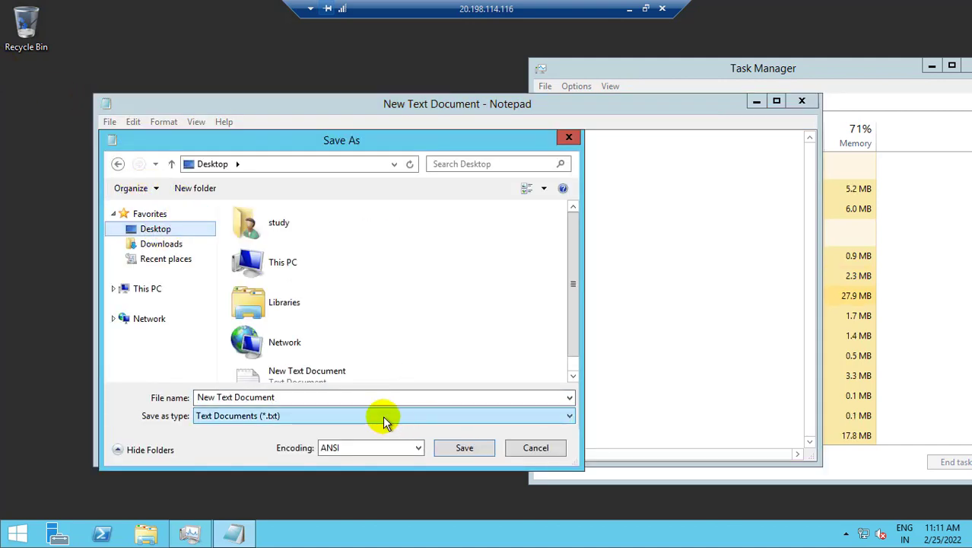
{"action": "left_click", "coordinate": [369, 397]}
{"action": "type", "text": "a.bat"}
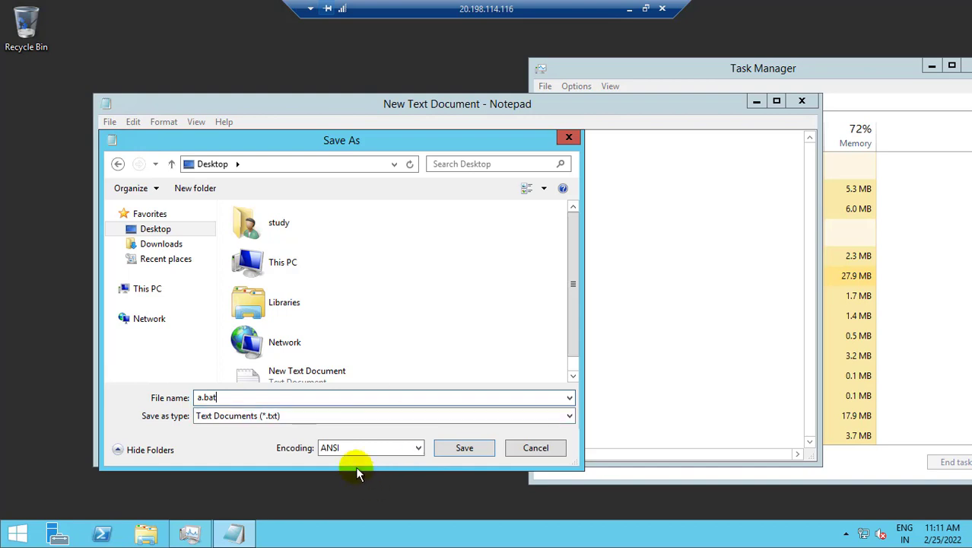
{"action": "left_click", "coordinate": [297, 419]}
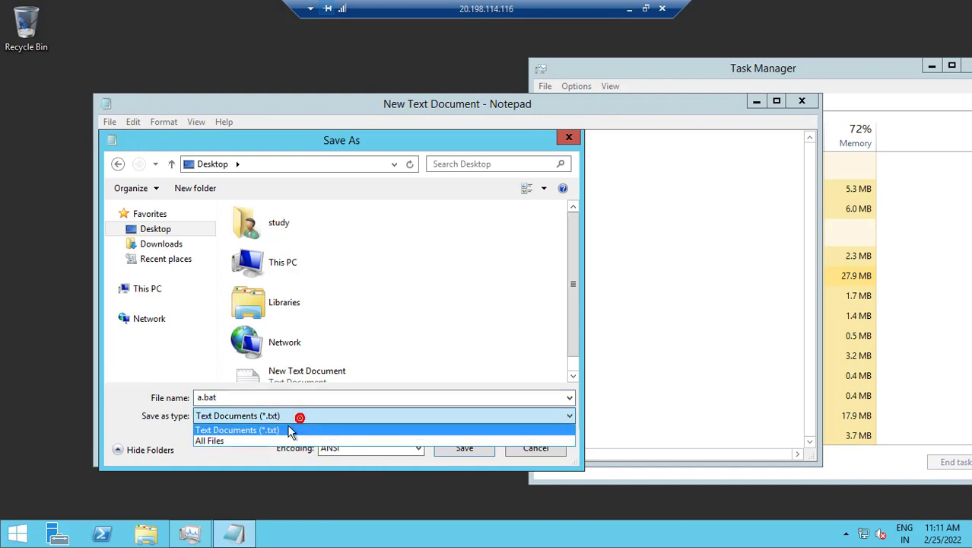
{"action": "left_click", "coordinate": [241, 442]}
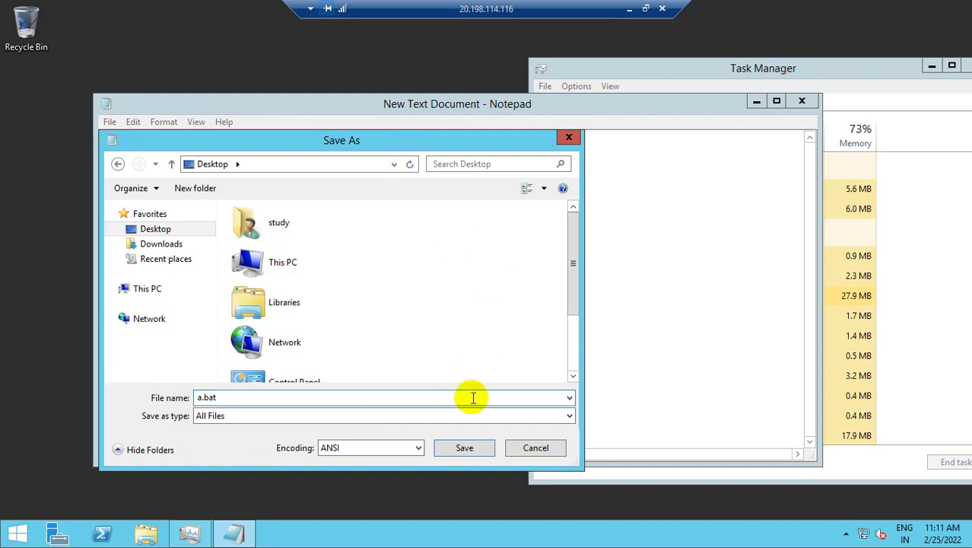
{"action": "left_click", "coordinate": [460, 449]}
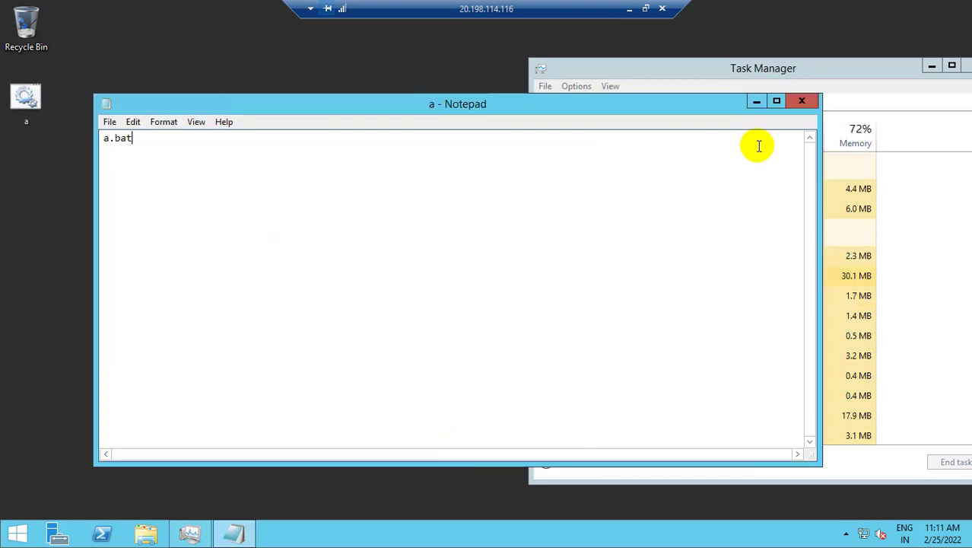
Step: Select the new a.bat file on the desktop and minimize Notepad to reveal Task Manager
{"action": "left_click_drag", "start_coordinate": [695, 103], "coordinate": [729, 101]}
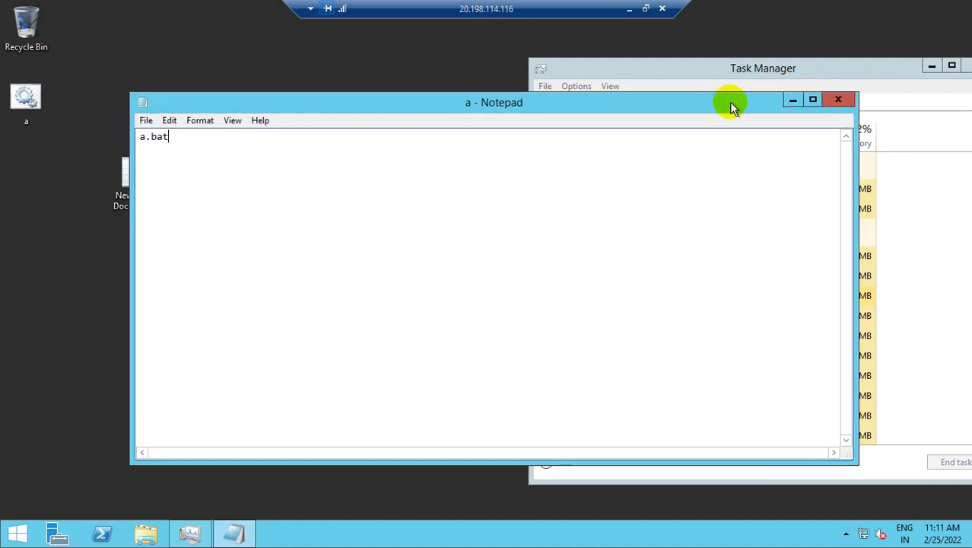
{"action": "left_click", "coordinate": [33, 104]}
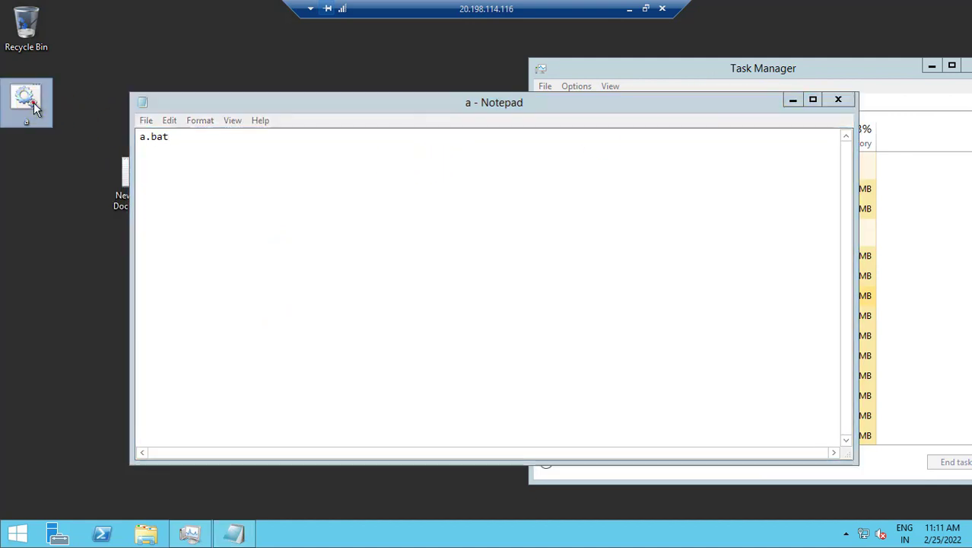
{"action": "left_click", "coordinate": [792, 100]}
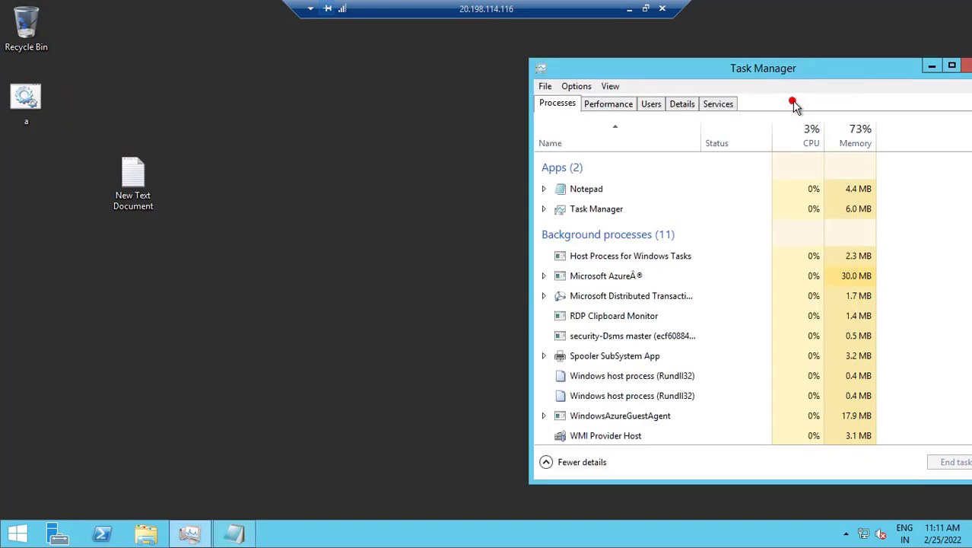
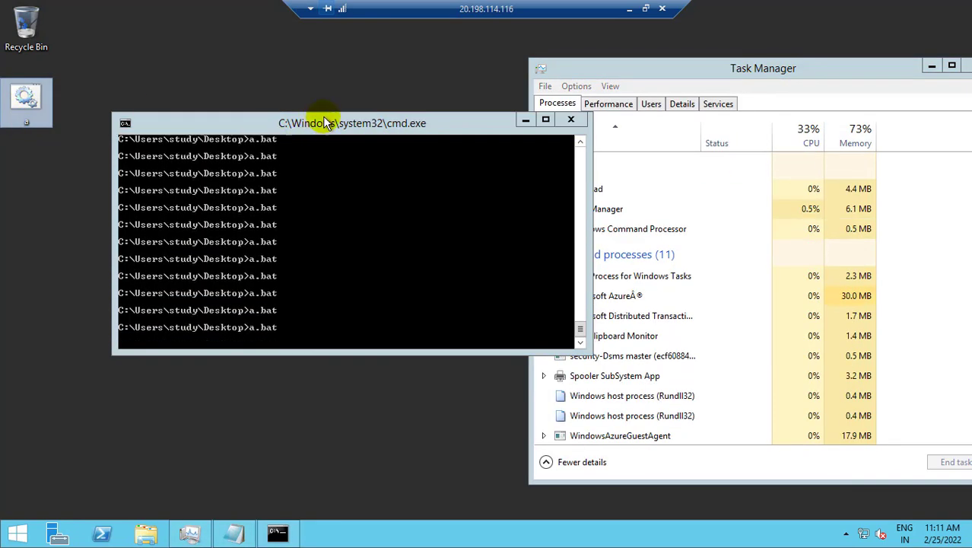
Step: Move the running batch window aside and sort Task Manager's processes by CPU usage
{"action": "left_click", "coordinate": [327, 124]}
{"action": "left_click_drag", "start_coordinate": [325, 126], "coordinate": [225, 220]}
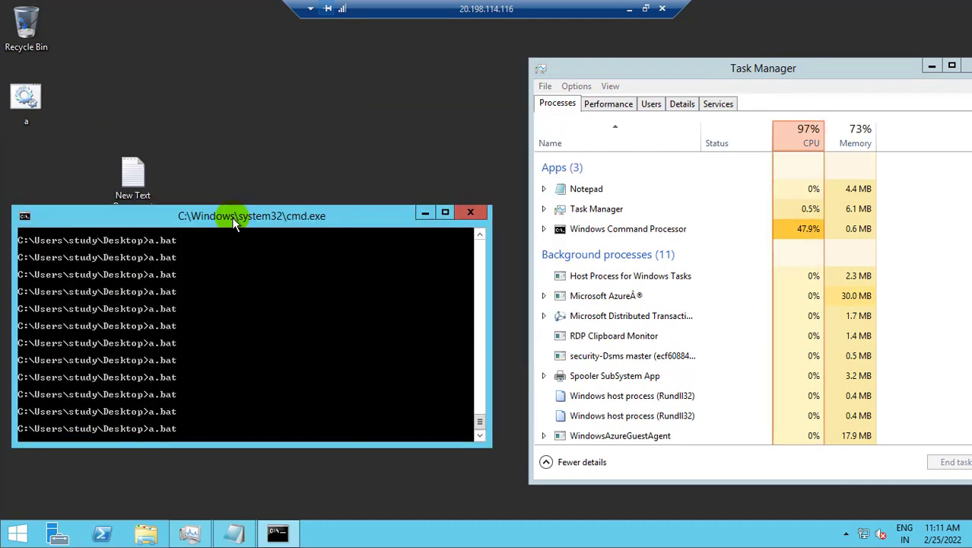
{"action": "left_click", "coordinate": [810, 145]}
{"action": "left_click", "coordinate": [808, 143]}
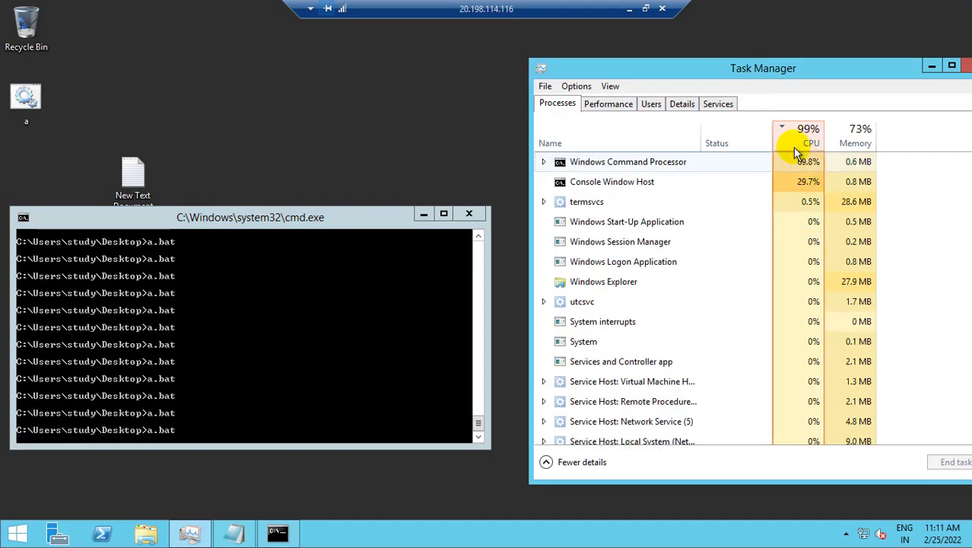
Step: Launch two more copies of a.bat, arrange their windows, and minimize the remote session
{"action": "double_click", "coordinate": [26, 99]}
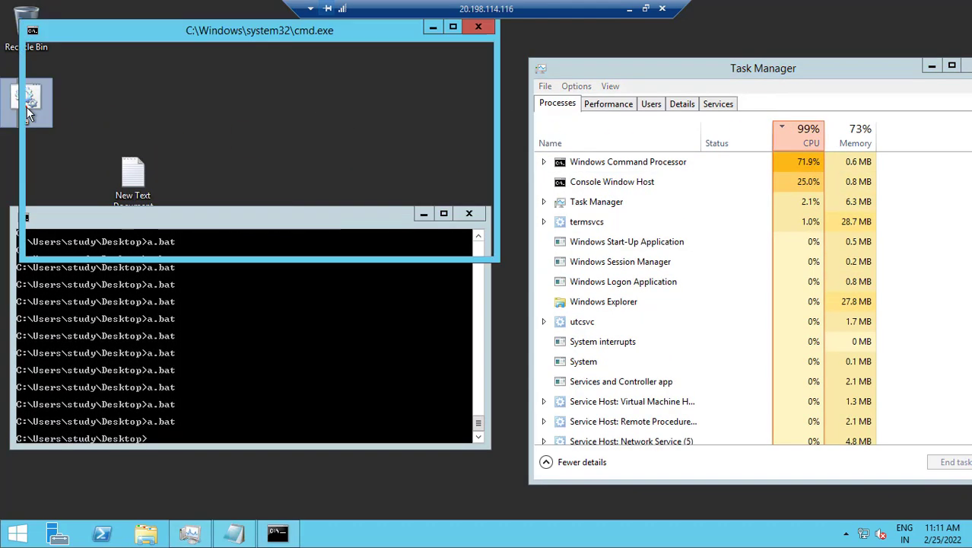
{"action": "left_click_drag", "start_coordinate": [296, 34], "coordinate": [292, 242]}
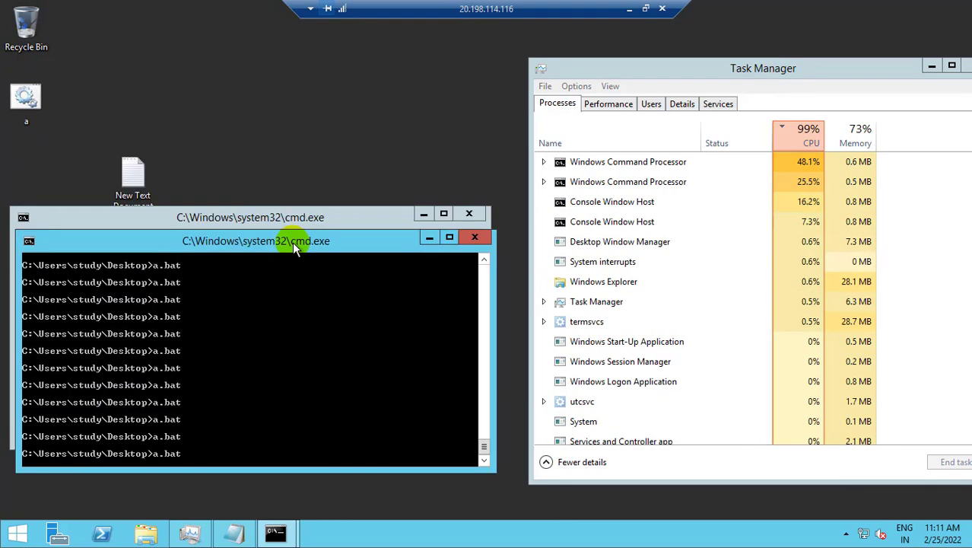
{"action": "double_click", "coordinate": [25, 99]}
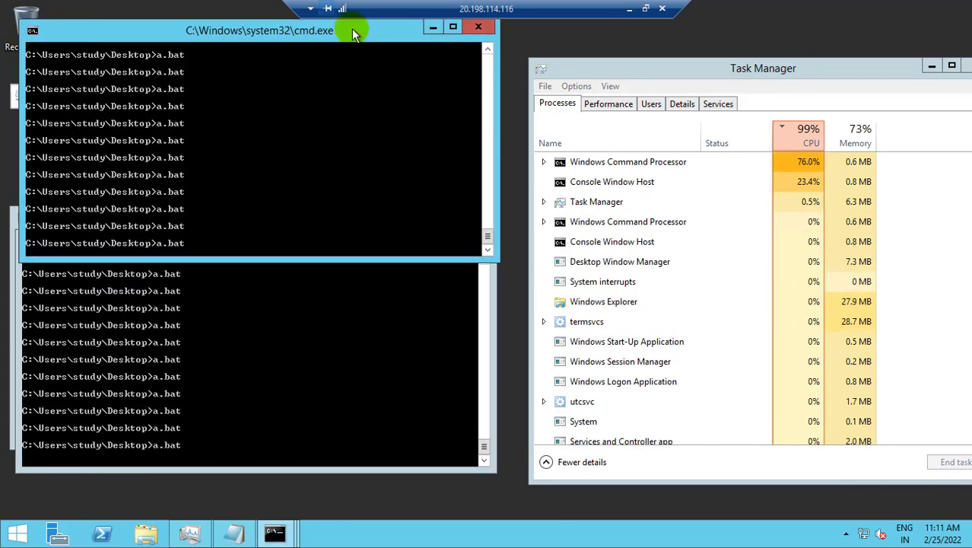
{"action": "left_click_drag", "start_coordinate": [334, 32], "coordinate": [344, 156]}
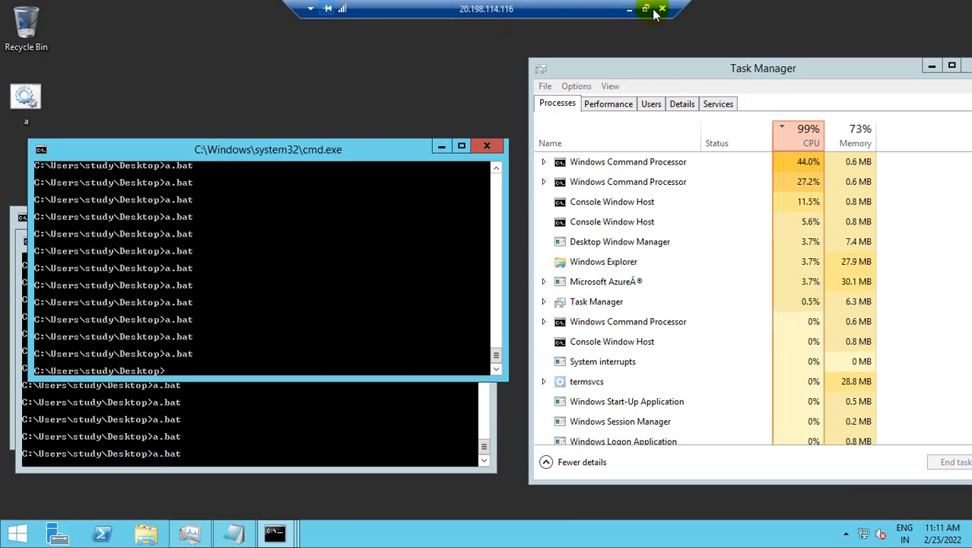
{"action": "left_click", "coordinate": [629, 8]}
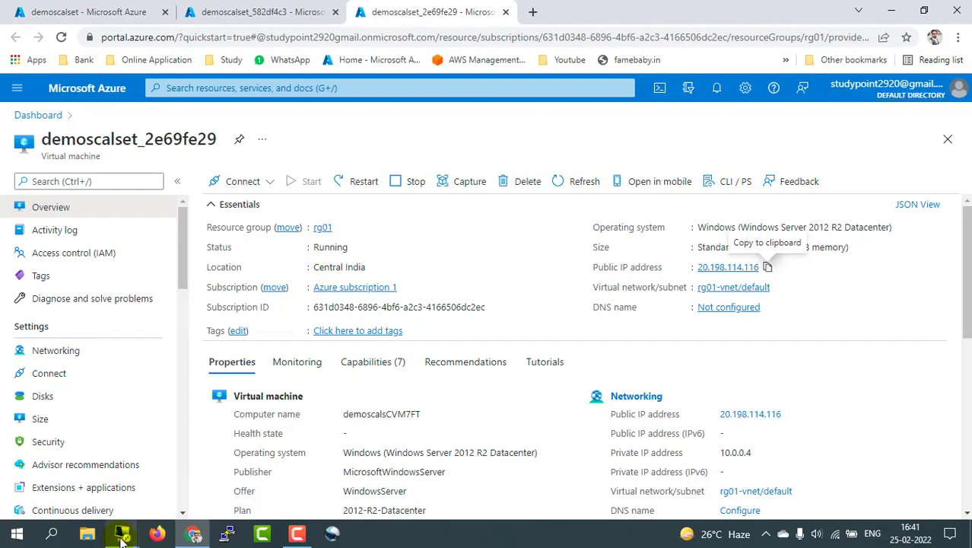
Step: Switch to the 20.198.115.250 server's remote desktop session
{"action": "left_click", "coordinate": [121, 533]}
{"action": "left_click", "coordinate": [107, 474]}
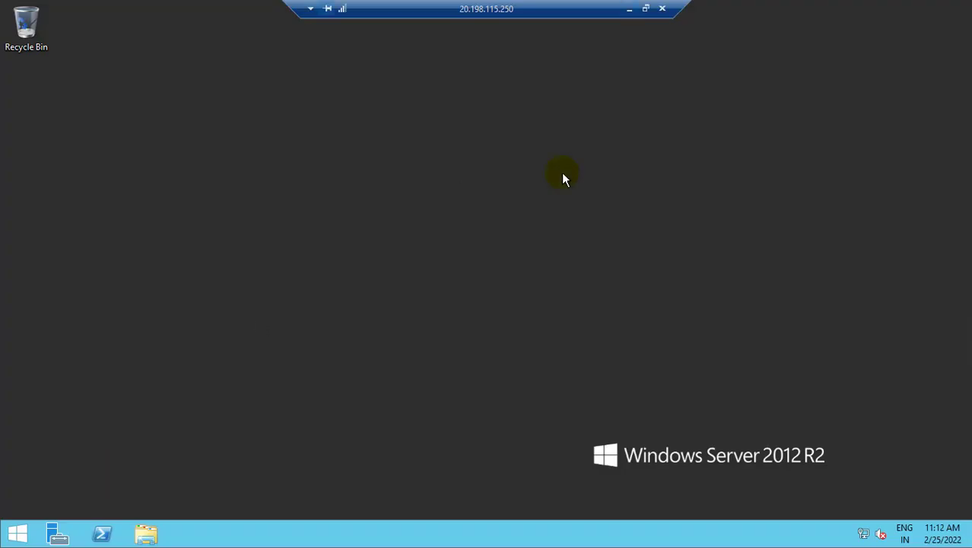
{"action": "right_click", "coordinate": [176, 195]}
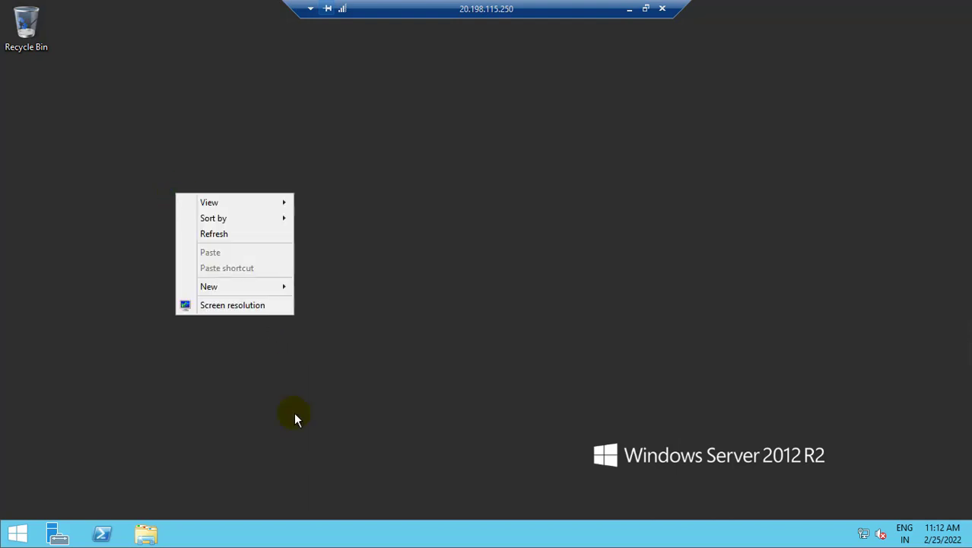
{"action": "left_click", "coordinate": [295, 415]}
Step: Open Task Manager from the taskbar with full details, placed on the right side
{"action": "right_click", "coordinate": [444, 534]}
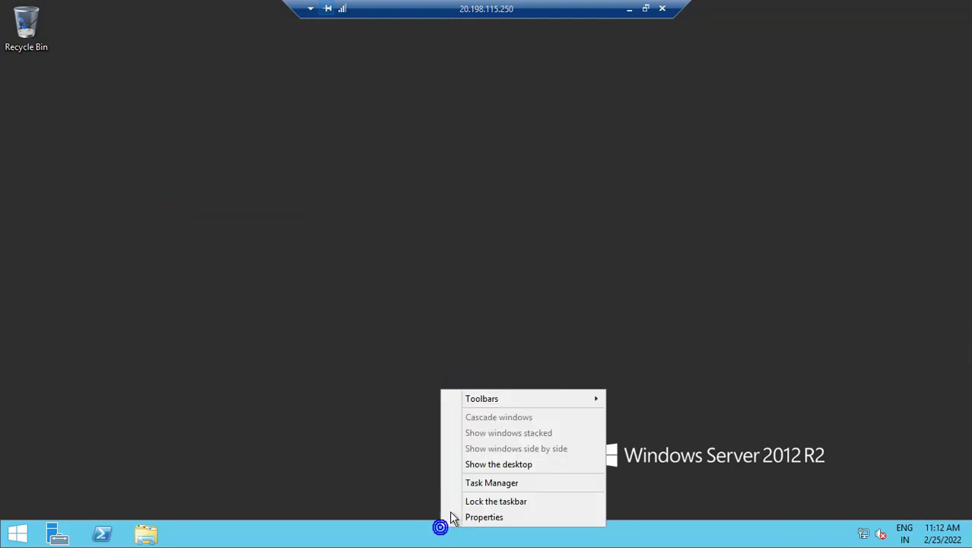
{"action": "left_click", "coordinate": [476, 484]}
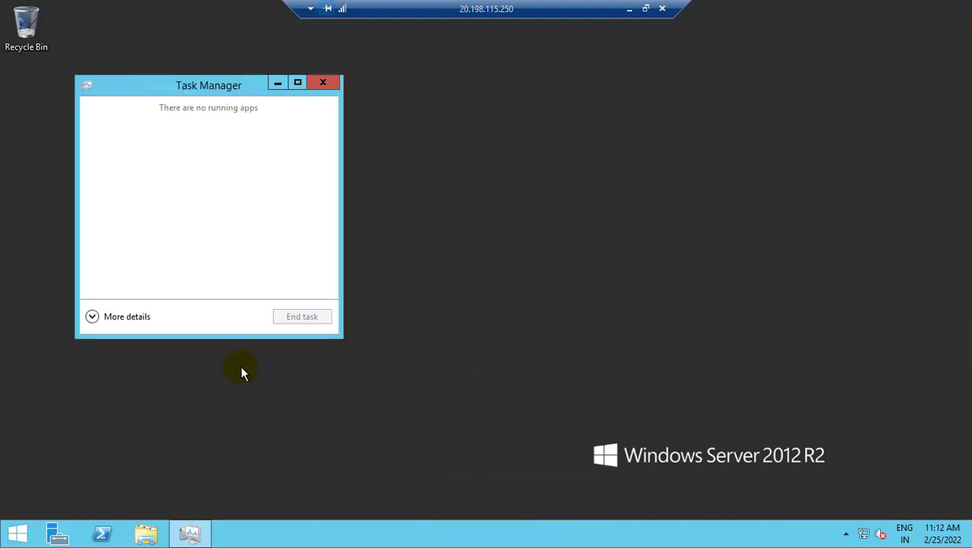
{"action": "left_click", "coordinate": [105, 318]}
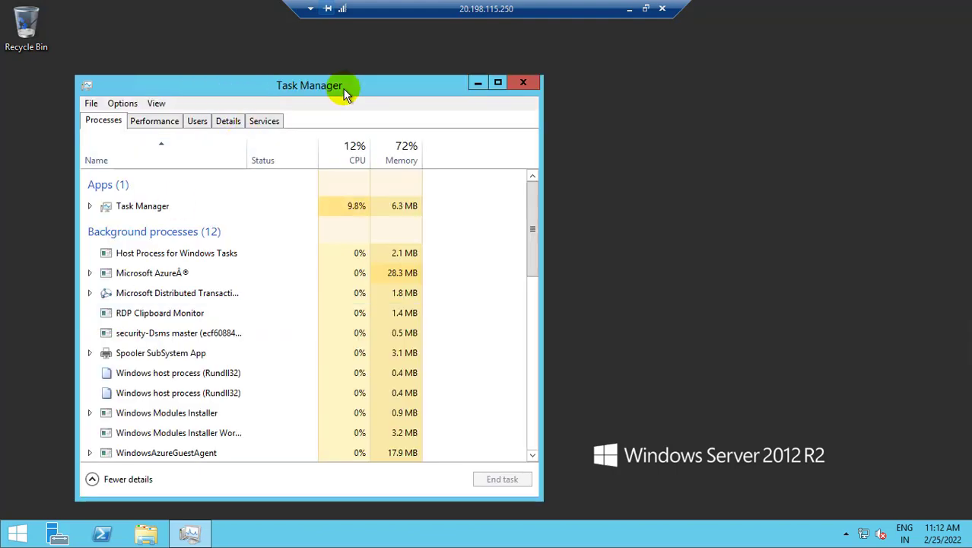
{"action": "left_click_drag", "start_coordinate": [345, 91], "coordinate": [615, 69]}
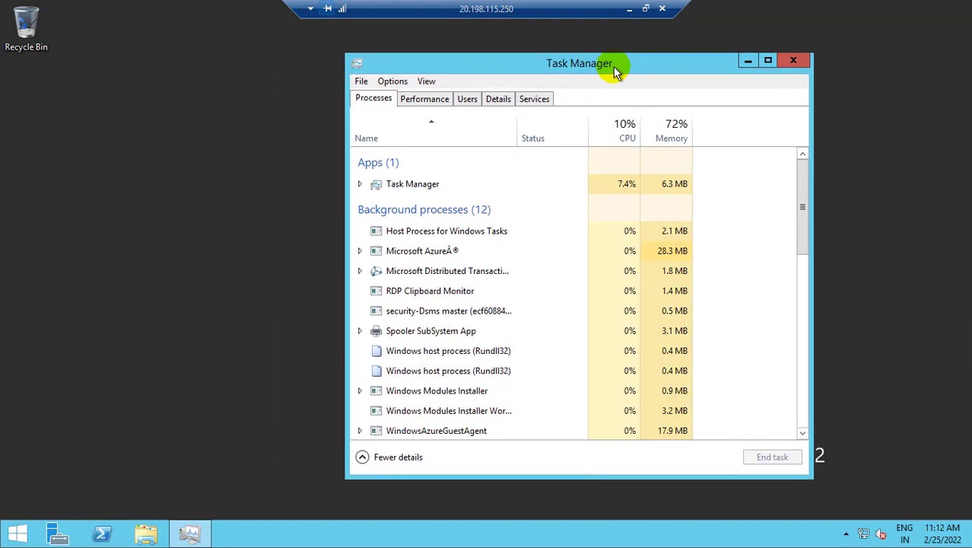
Step: Create a New Text Document on the desktop, keeping the default name
{"action": "right_click", "coordinate": [123, 132]}
{"action": "mouse_move", "coordinate": [174, 145]}
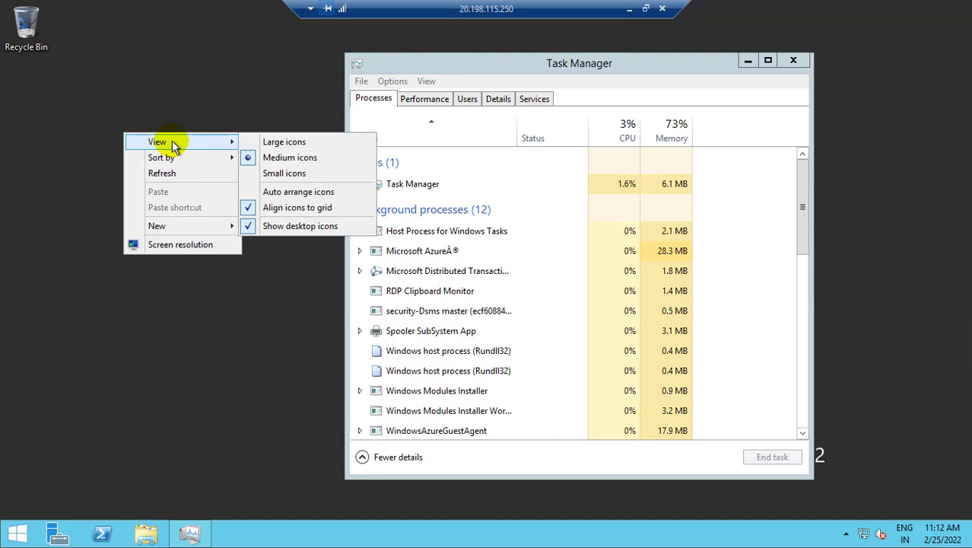
{"action": "mouse_move", "coordinate": [188, 229]}
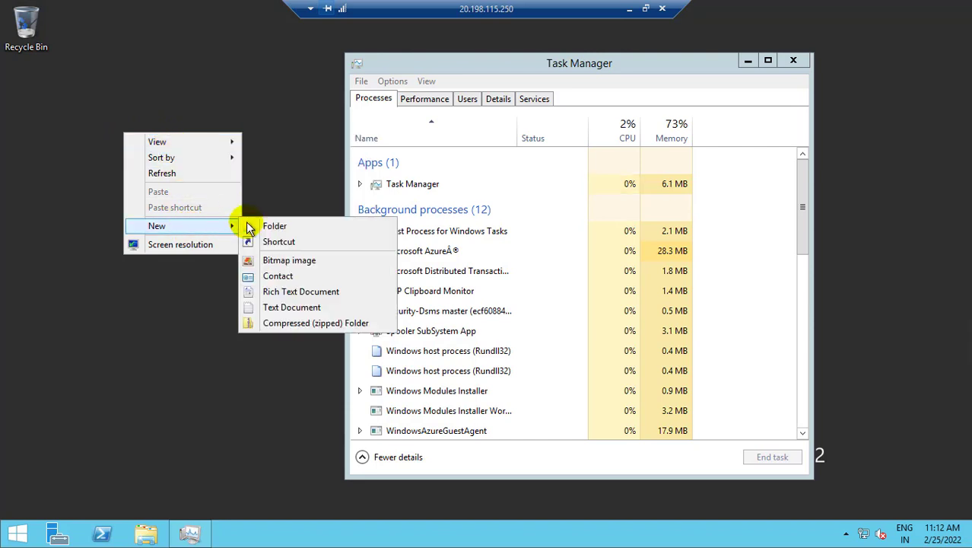
{"action": "left_click", "coordinate": [273, 305]}
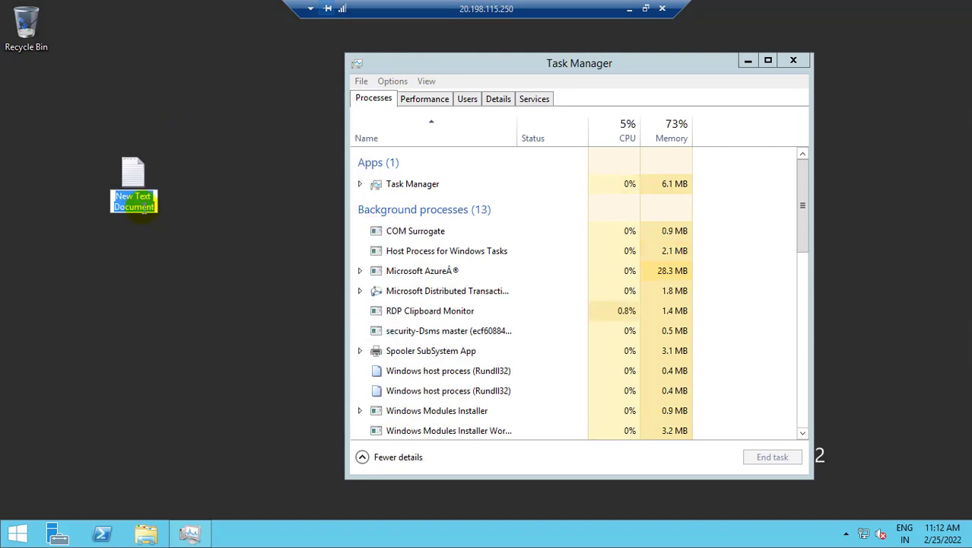
{"action": "left_click", "coordinate": [155, 287]}
Step: Open New Text Document in Notepad and save it to the Desktop as a.bat, type All Files
{"action": "double_click", "coordinate": [134, 190]}
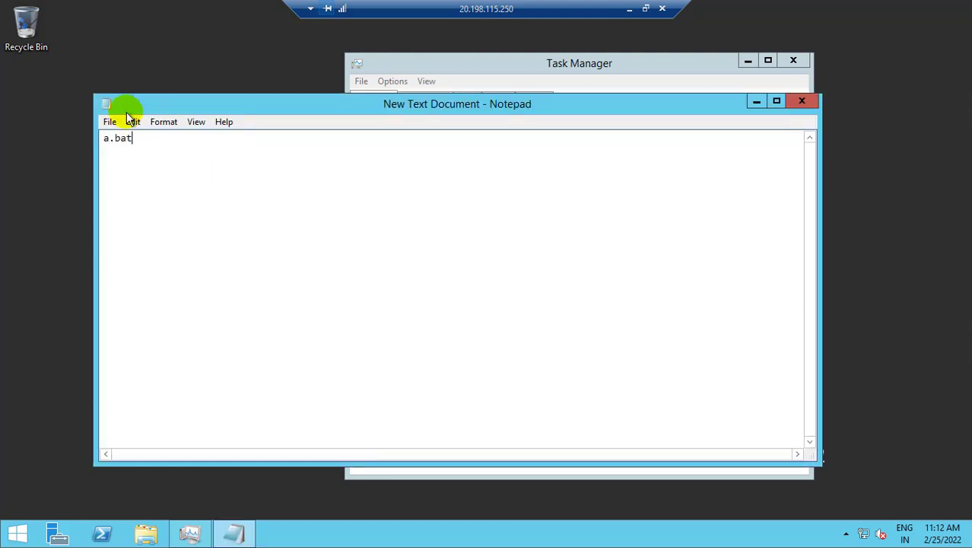
{"action": "left_click", "coordinate": [109, 122]}
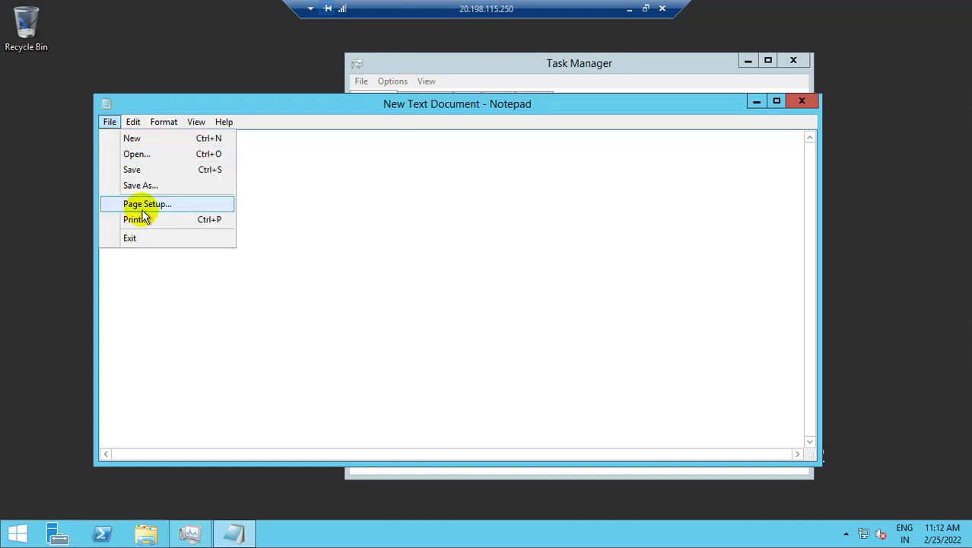
{"action": "left_click", "coordinate": [150, 188]}
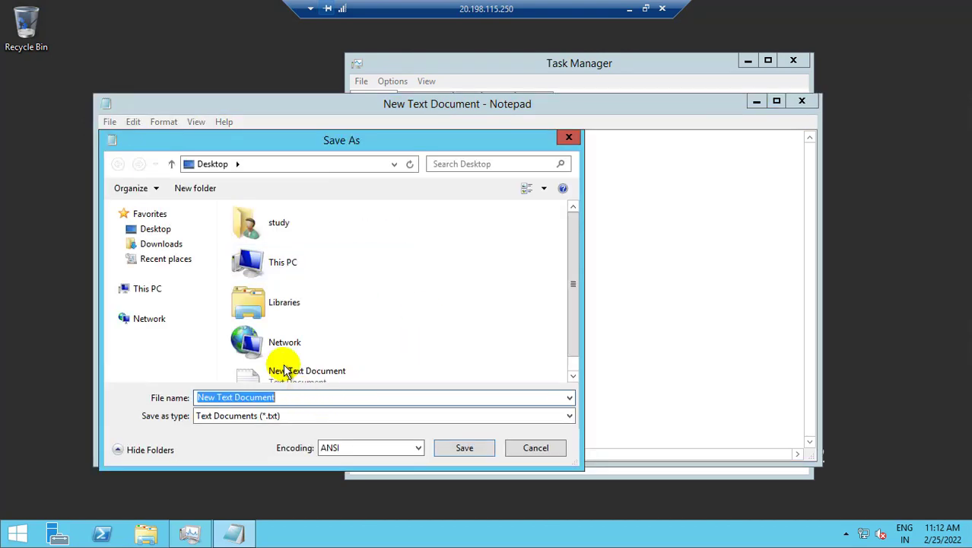
{"action": "left_click", "coordinate": [160, 230]}
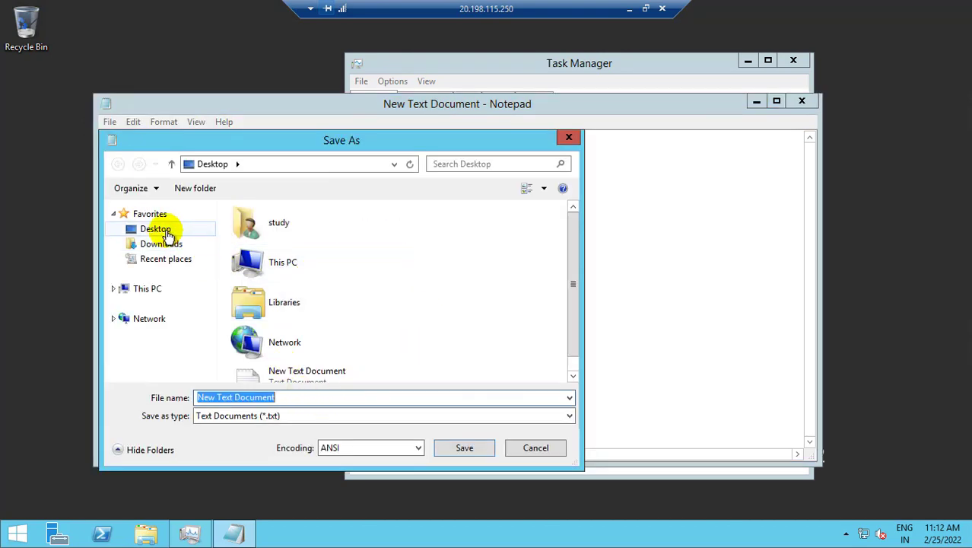
{"action": "left_click", "coordinate": [311, 396]}
{"action": "type", "text": "a.bat"}
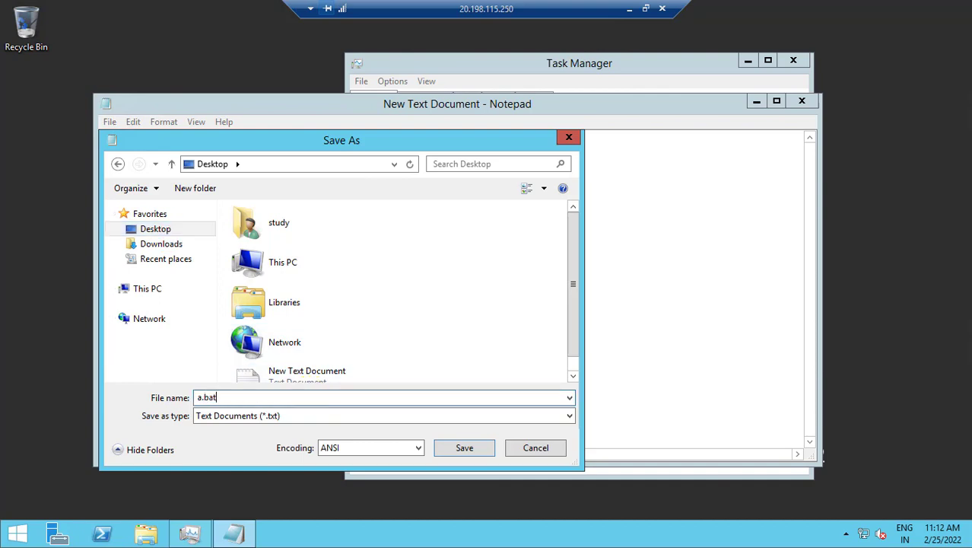
{"action": "left_click", "coordinate": [356, 420]}
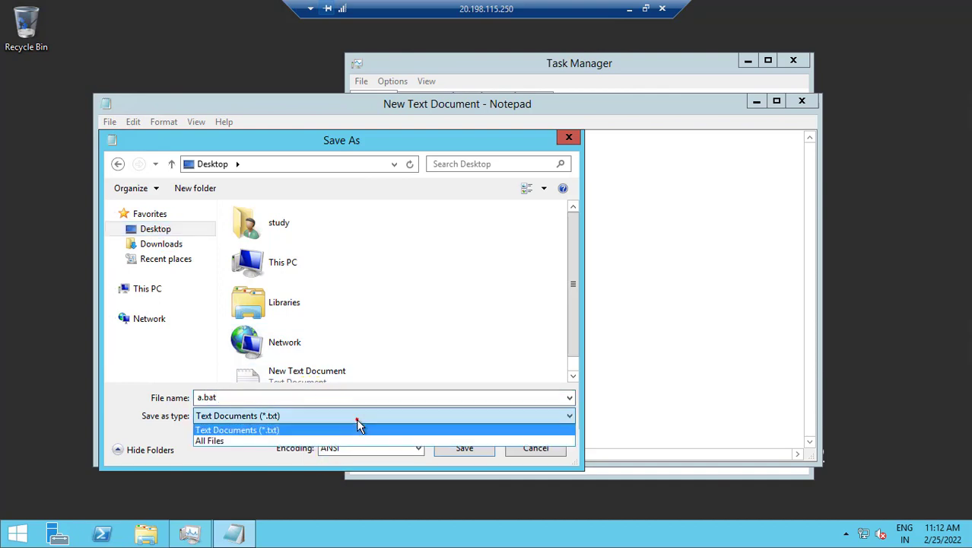
{"action": "left_click", "coordinate": [247, 441]}
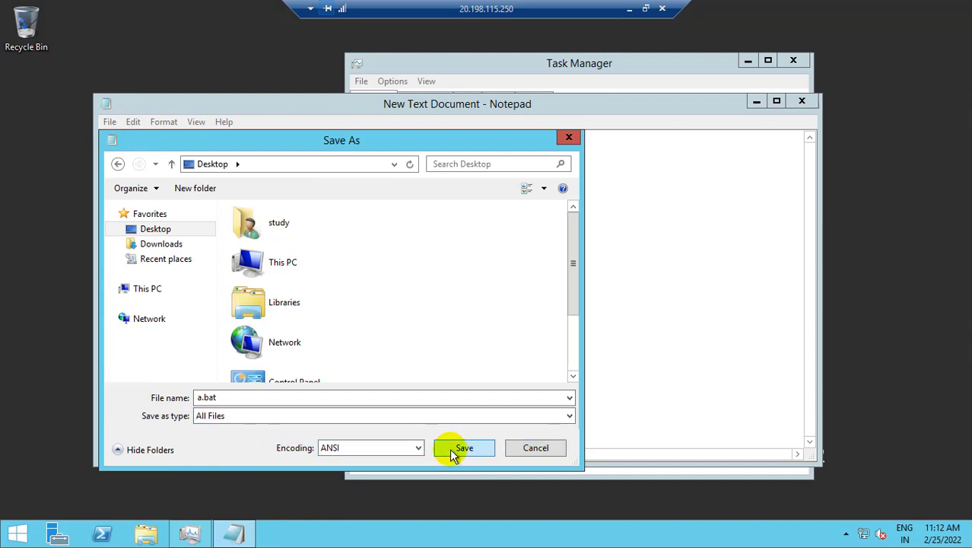
{"action": "left_click", "coordinate": [452, 449]}
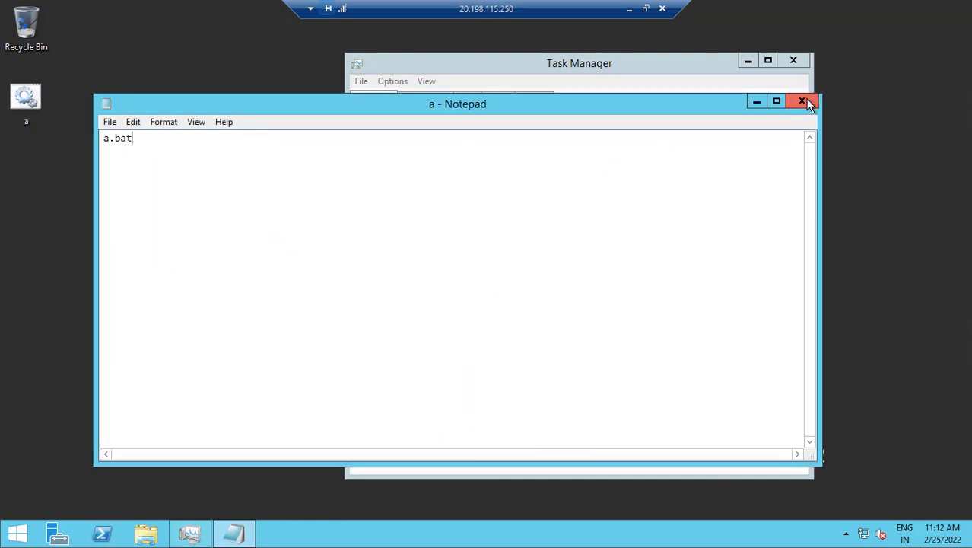
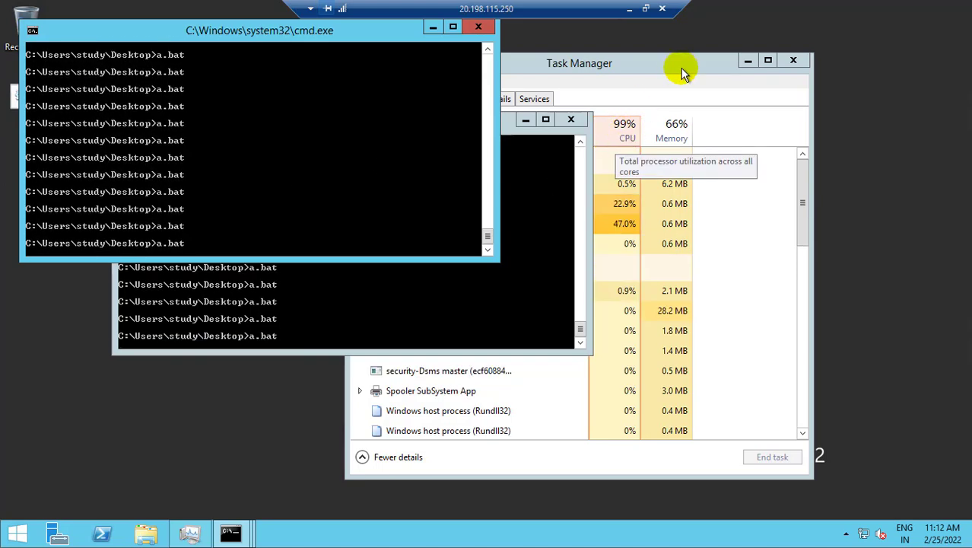
Step: Move Task Manager aside to confirm 99% CPU on the stressed instance, then minimize the RDP session
{"action": "left_click_drag", "start_coordinate": [659, 64], "coordinate": [732, 61]}
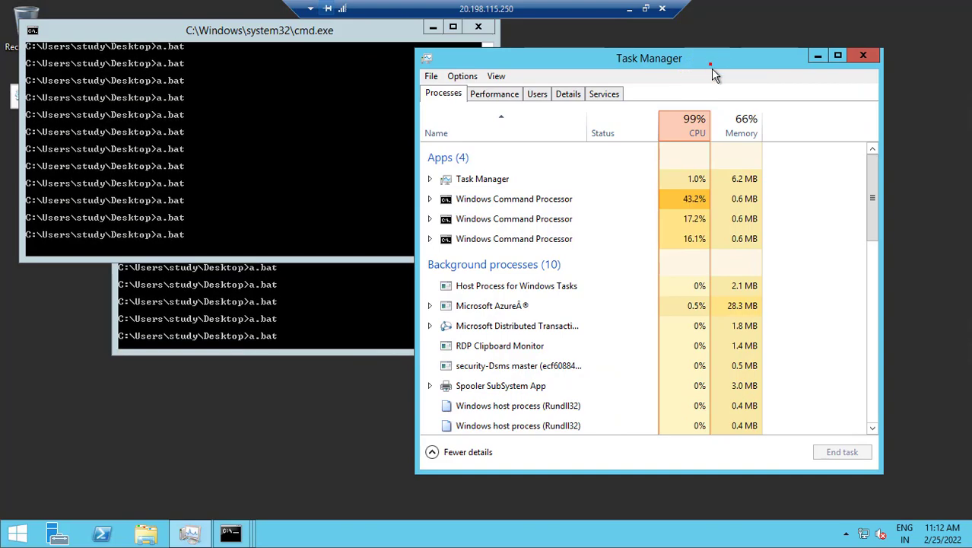
{"action": "left_click", "coordinate": [629, 8]}
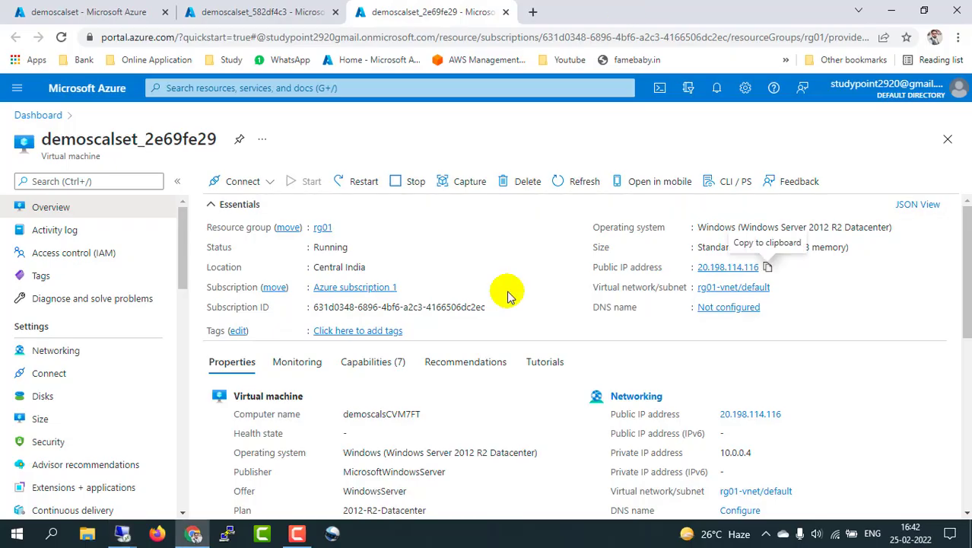
Step: Collapse the resource list and open demoscalset's Instances page, showing two Running instances
{"action": "left_click", "coordinate": [37, 11]}
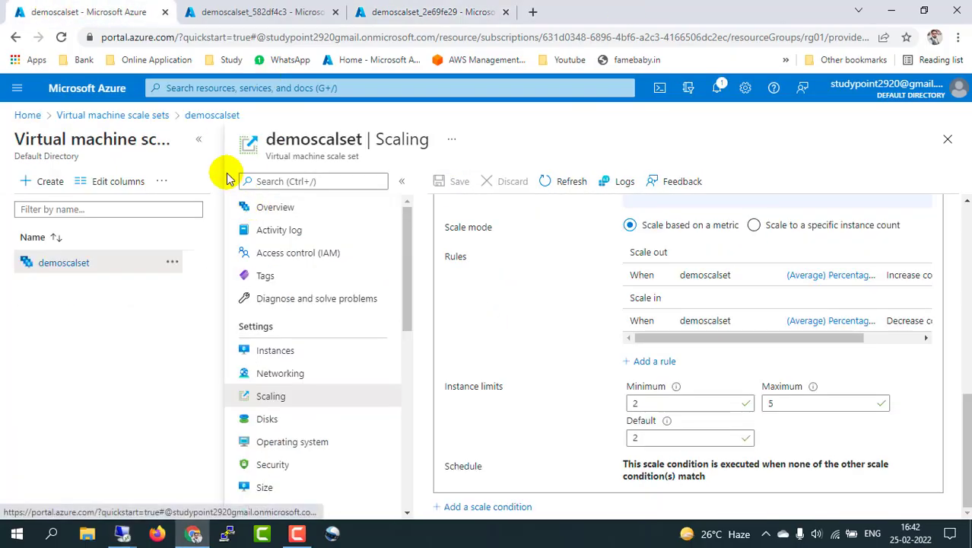
{"action": "left_click", "coordinate": [200, 140]}
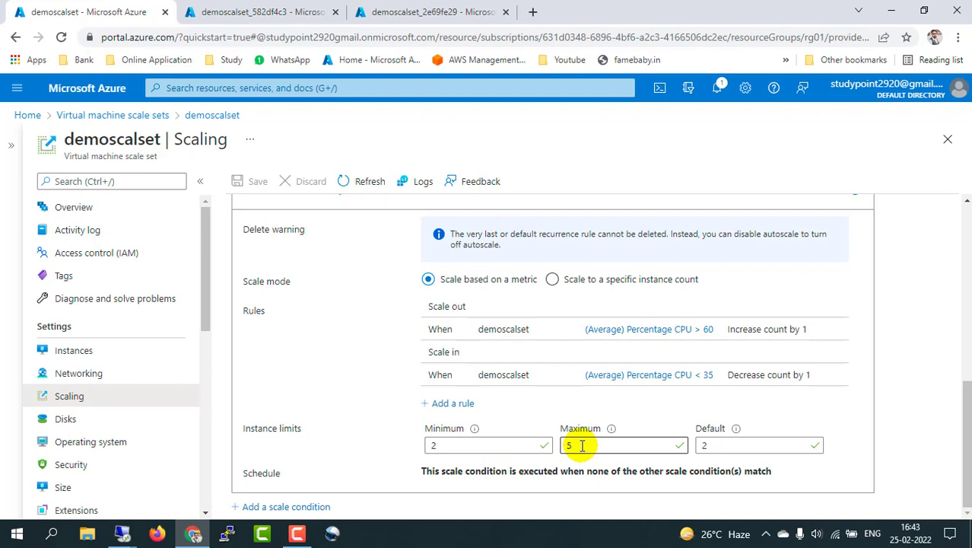
{"action": "left_click", "coordinate": [76, 353]}
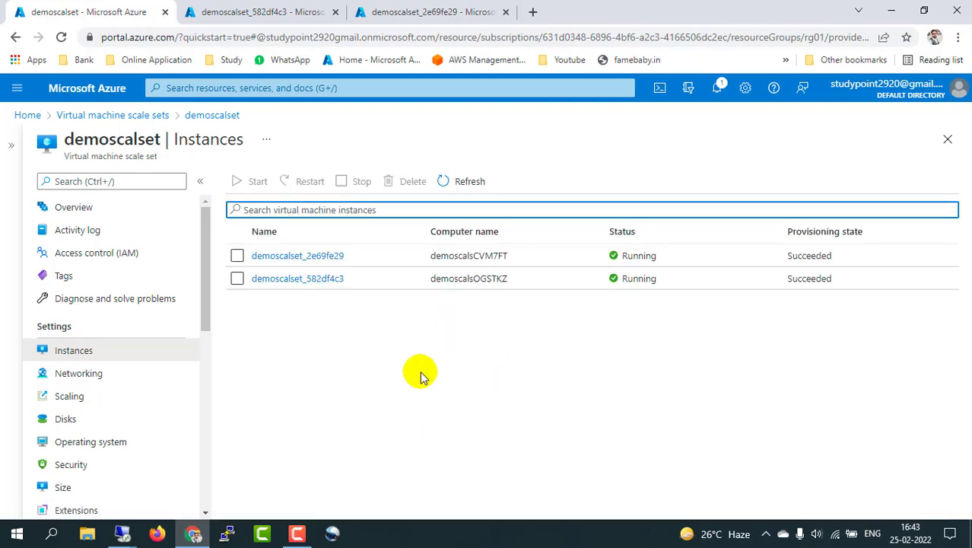
{"action": "left_click", "coordinate": [124, 535]}
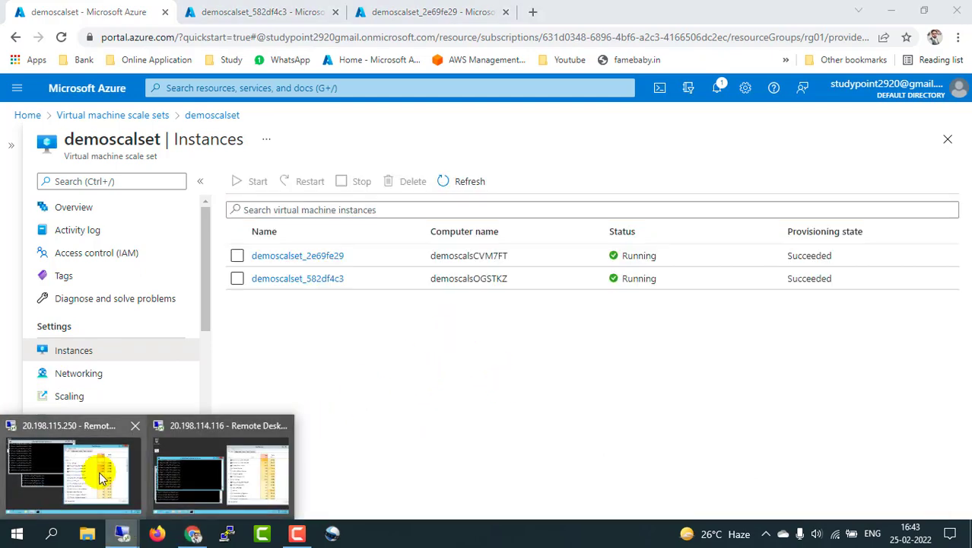
Step: Open both RDP sessions and window the 20.198.114.116 session to view its Task Manager
{"action": "left_click", "coordinate": [100, 468]}
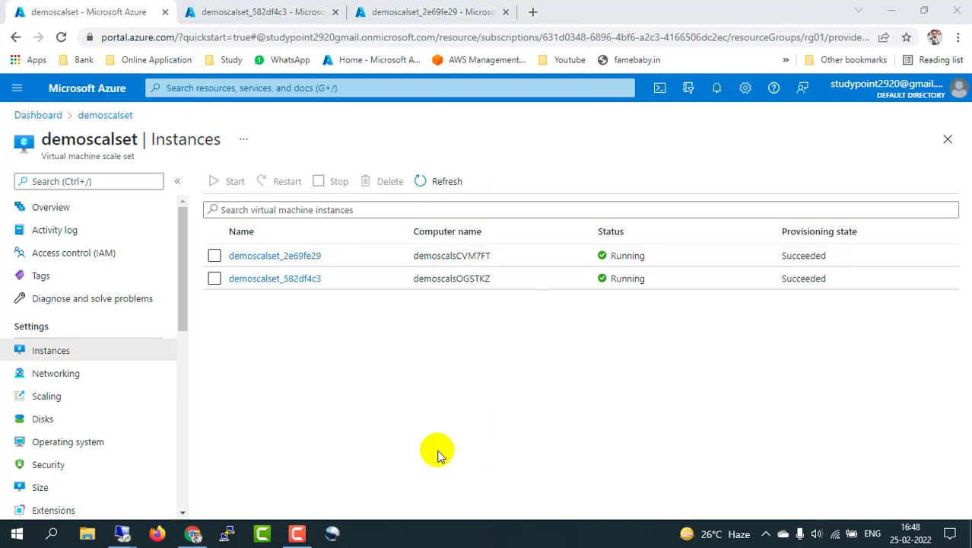
{"action": "mouse_move", "coordinate": [121, 536]}
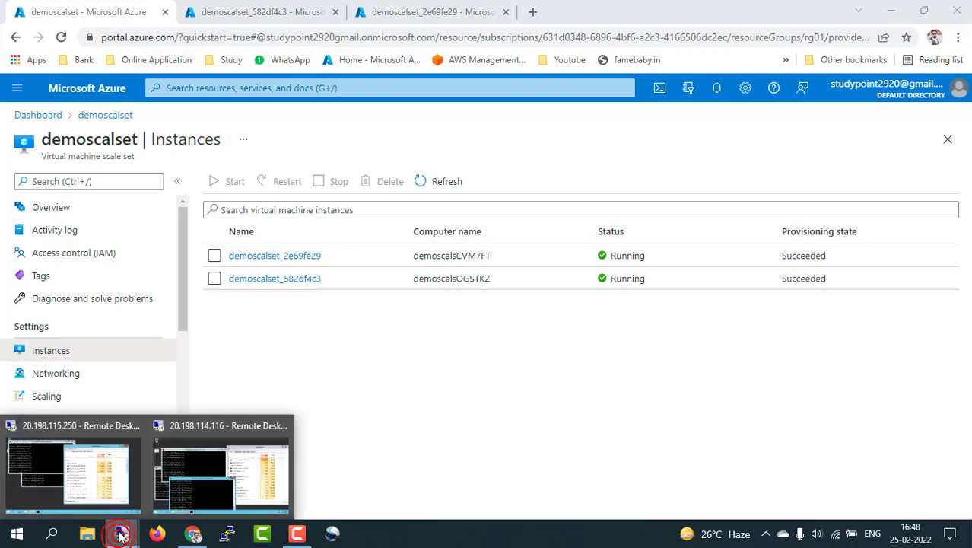
{"action": "left_click", "coordinate": [97, 450]}
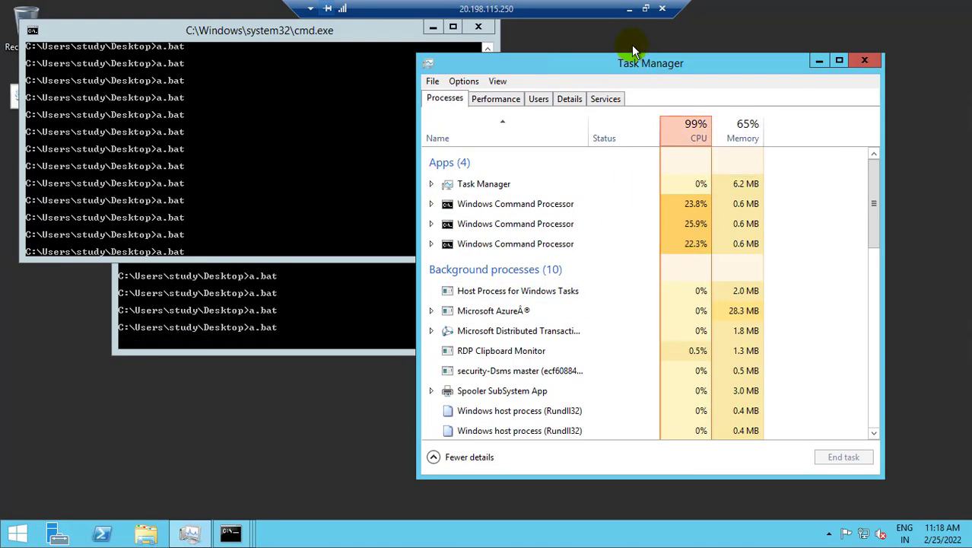
{"action": "left_click", "coordinate": [631, 14]}
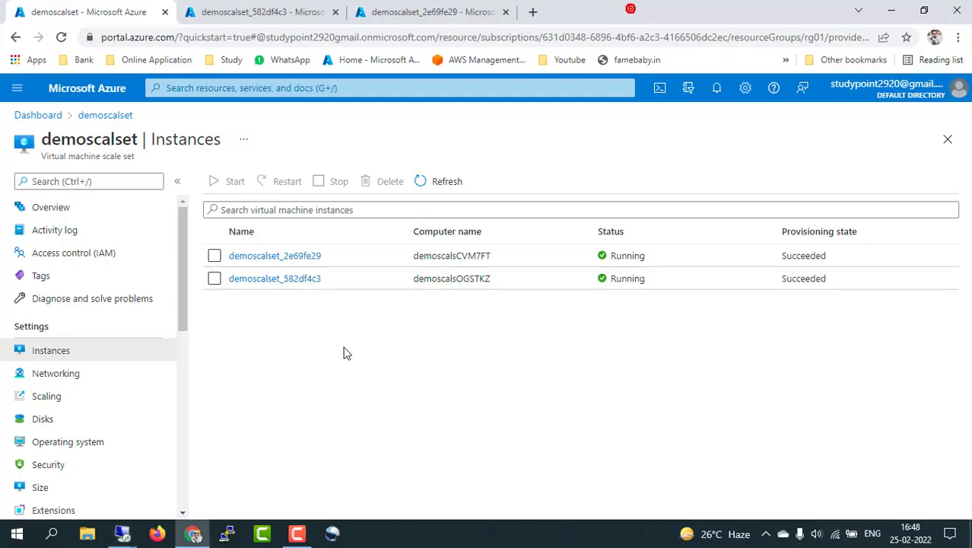
{"action": "mouse_move", "coordinate": [144, 532]}
{"action": "left_click", "coordinate": [235, 471]}
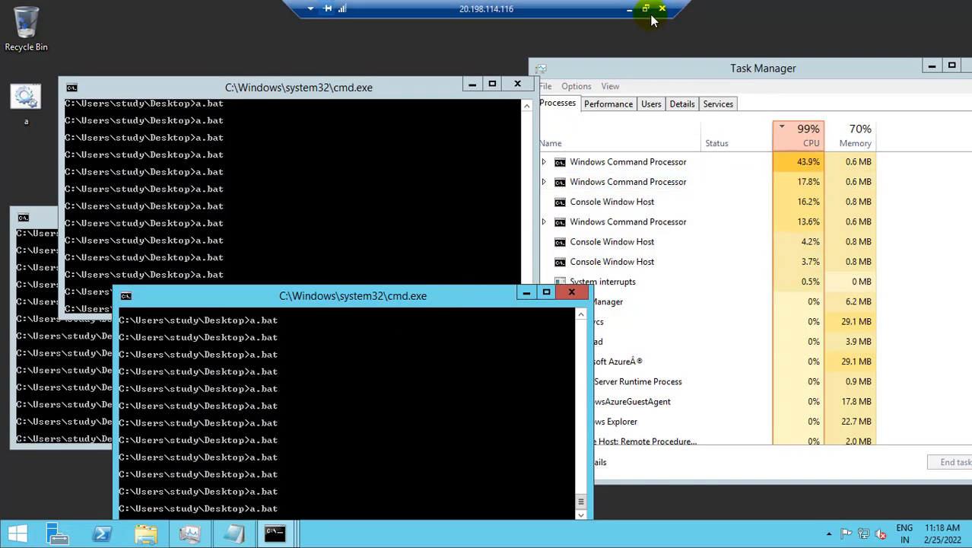
{"action": "left_click", "coordinate": [646, 8]}
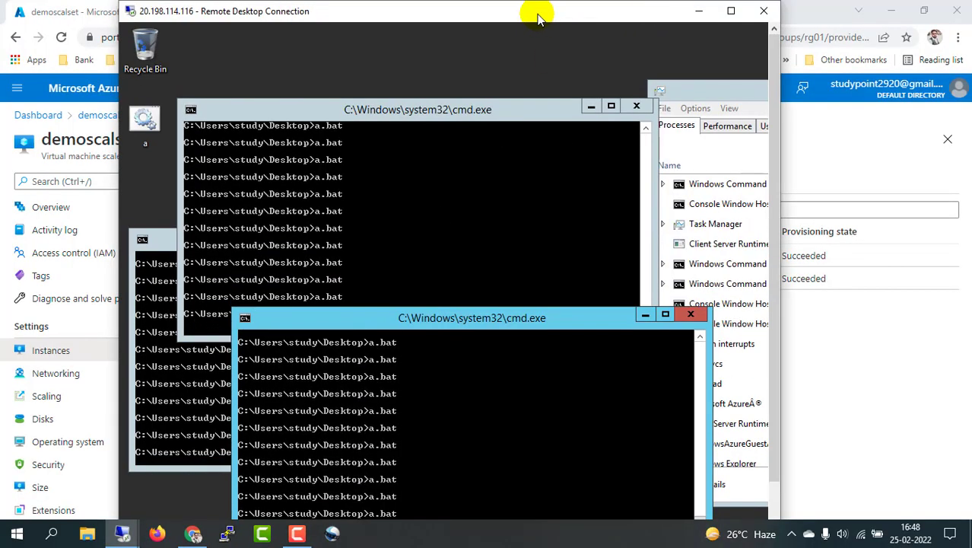
{"action": "left_click_drag", "start_coordinate": [538, 11], "coordinate": [723, 11]}
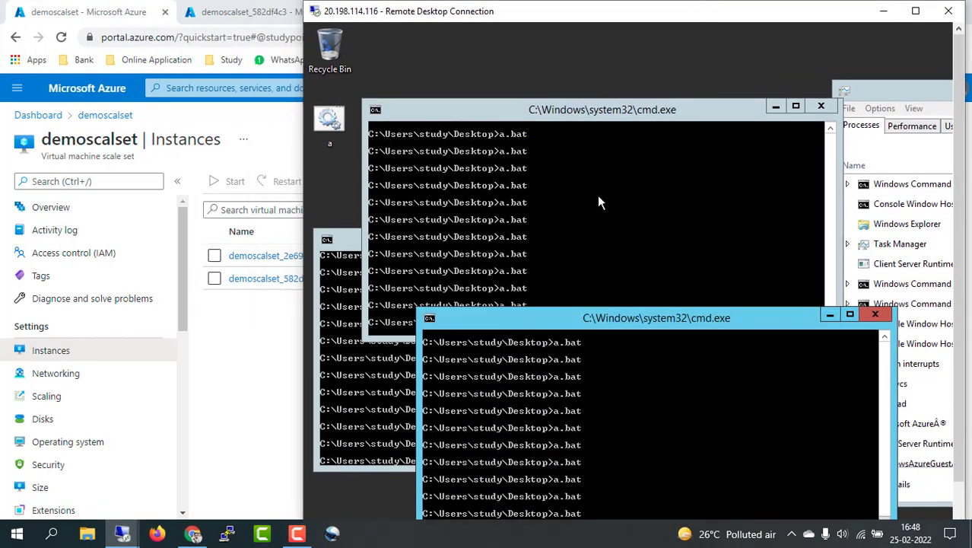
{"action": "left_click_drag", "start_coordinate": [888, 93], "coordinate": [677, 77]}
Step: Window the other session, sort its processes by CPU, and confirm it also runs at 99%
{"action": "mouse_move", "coordinate": [124, 528]}
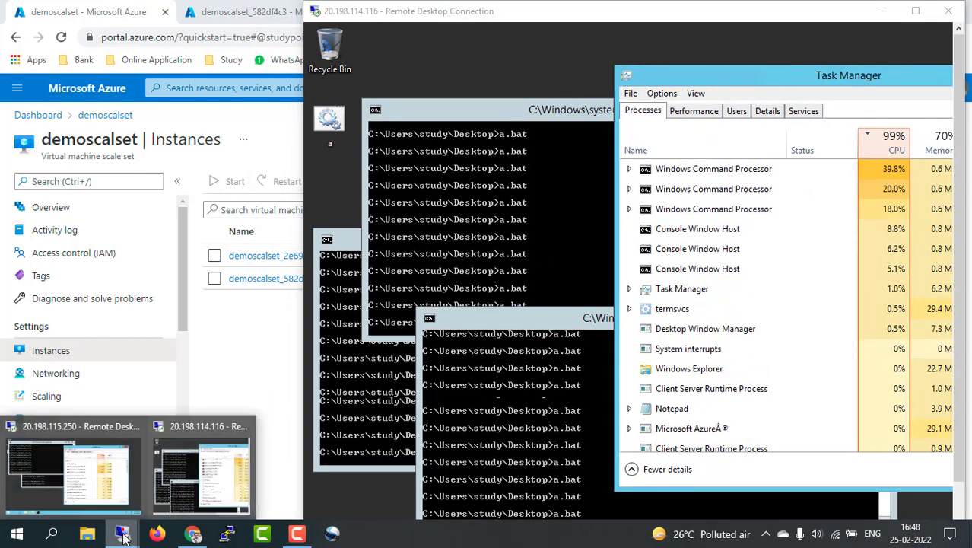
{"action": "left_click", "coordinate": [109, 482]}
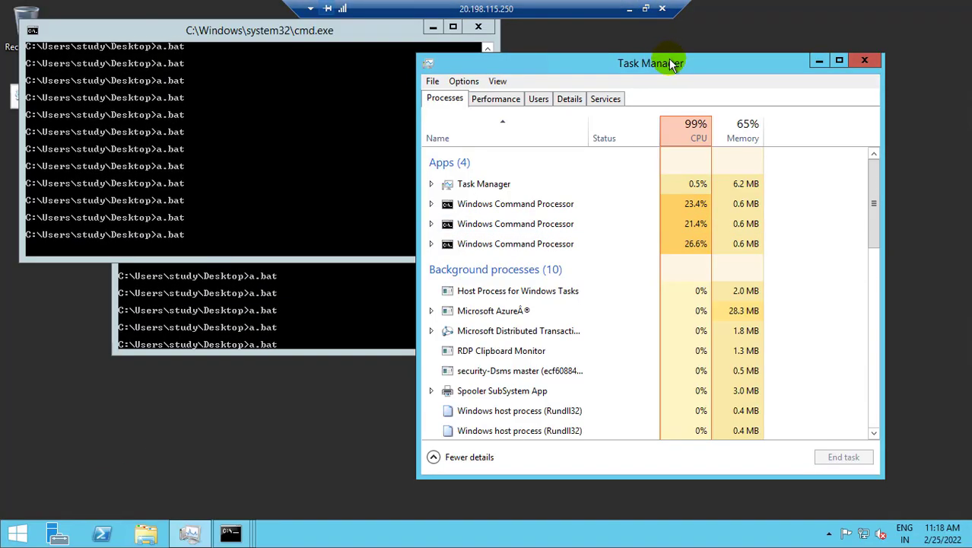
{"action": "left_click_drag", "start_coordinate": [669, 63], "coordinate": [347, 57]}
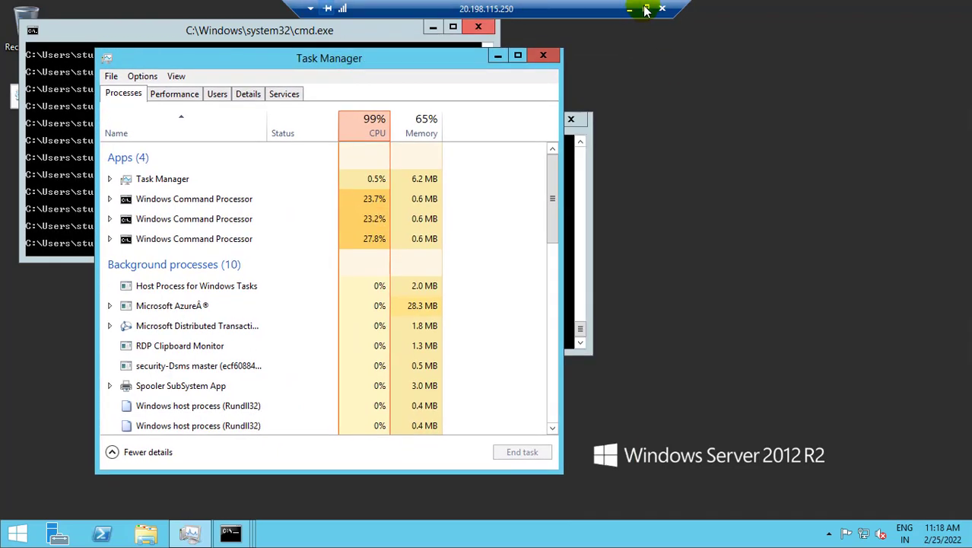
{"action": "left_click", "coordinate": [644, 8]}
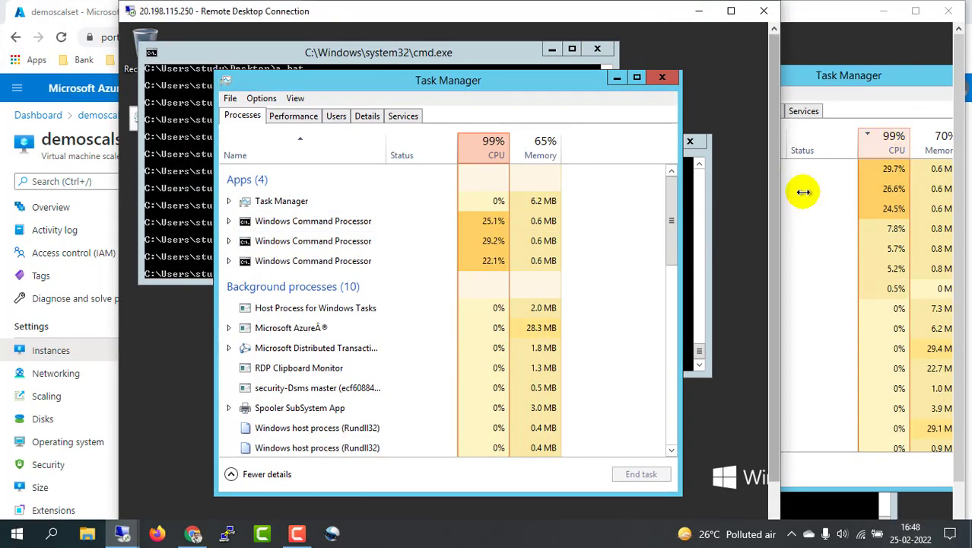
{"action": "left_click", "coordinate": [489, 148]}
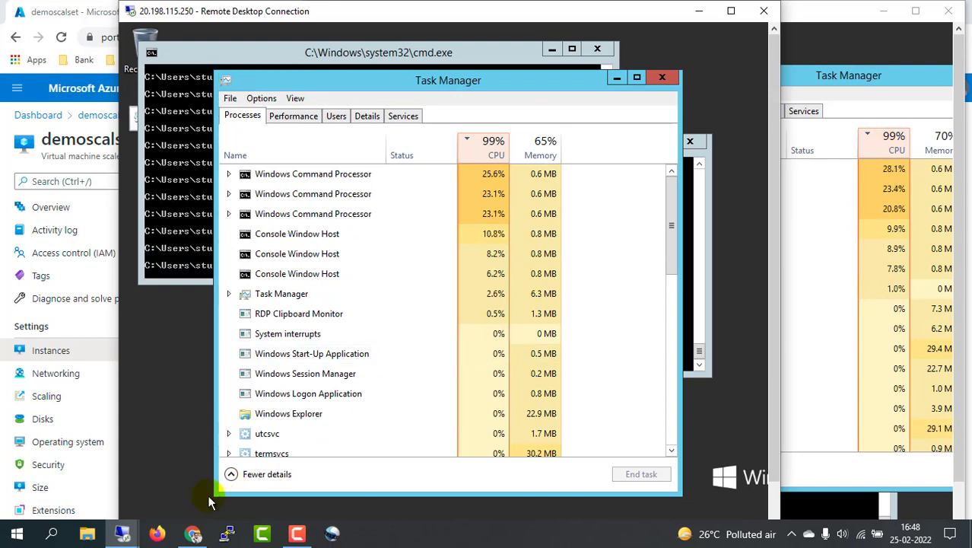
{"action": "left_click", "coordinate": [194, 534]}
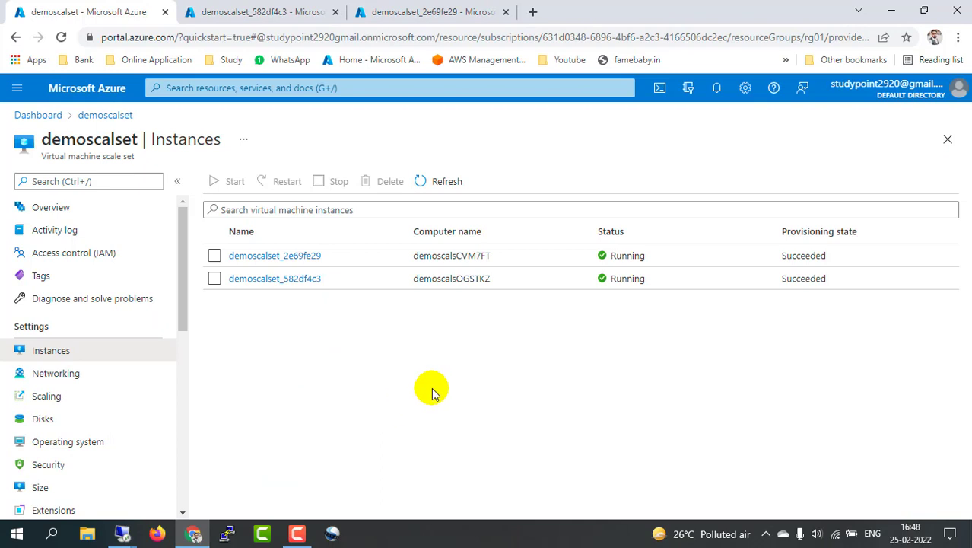
Step: Refresh the instance list and check CPU in the first RDP session
{"action": "left_click", "coordinate": [448, 183]}
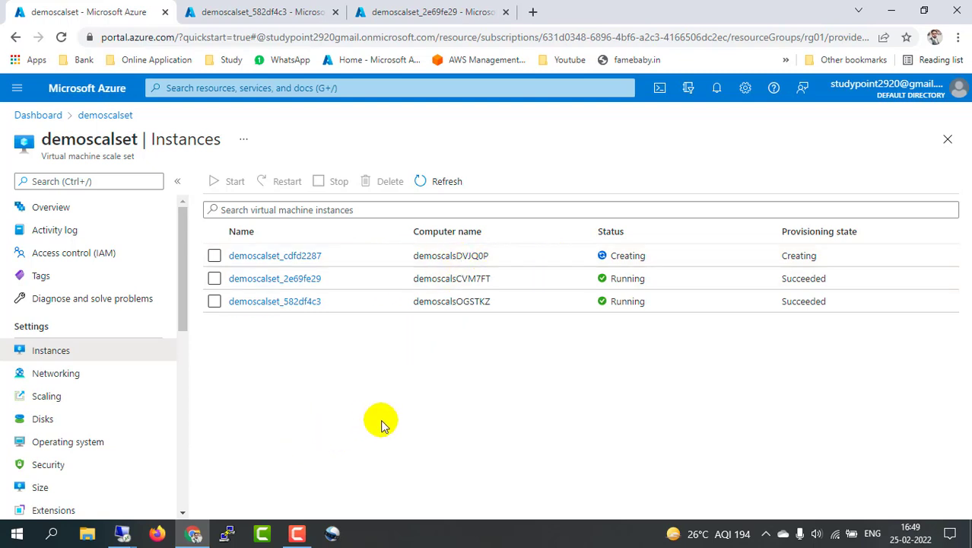
{"action": "left_click", "coordinate": [122, 532]}
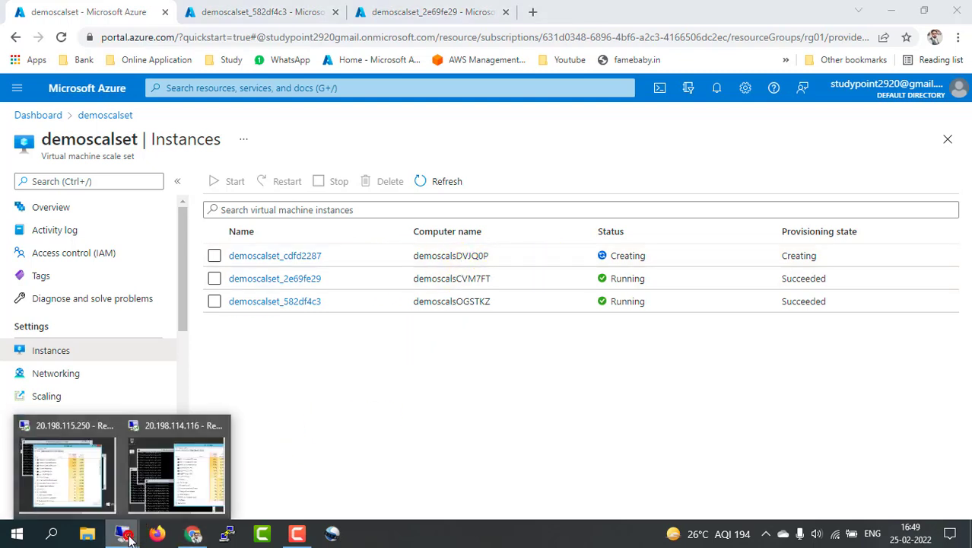
{"action": "left_click", "coordinate": [93, 487]}
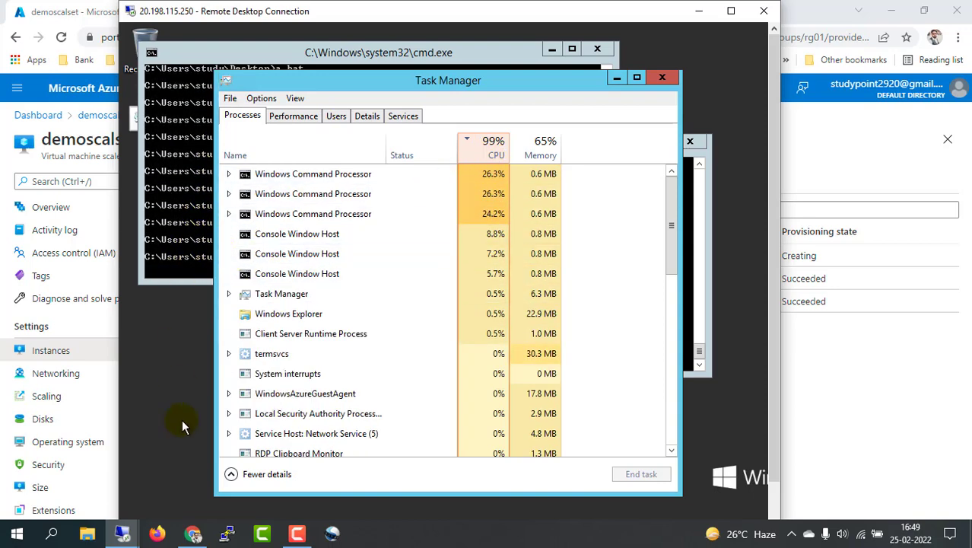
Step: Back in the portal, refresh the Instances list, revealing demoscalset_2b0444be being created
{"action": "left_click", "coordinate": [122, 535]}
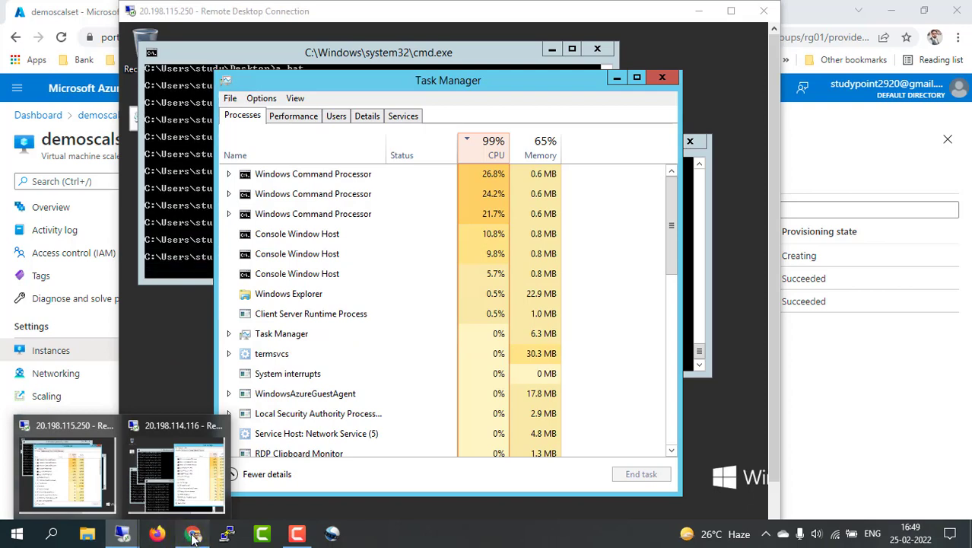
{"action": "left_click", "coordinate": [193, 533]}
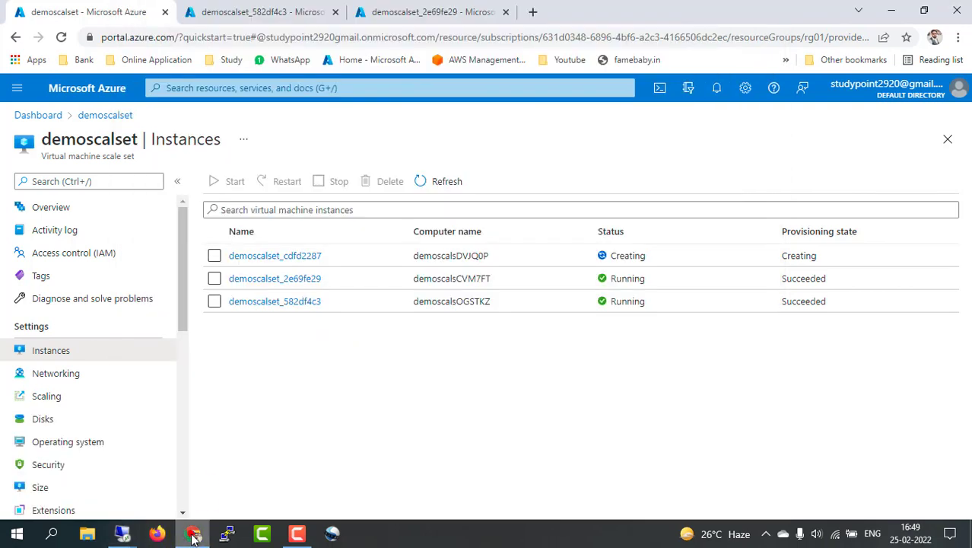
{"action": "left_click", "coordinate": [444, 183]}
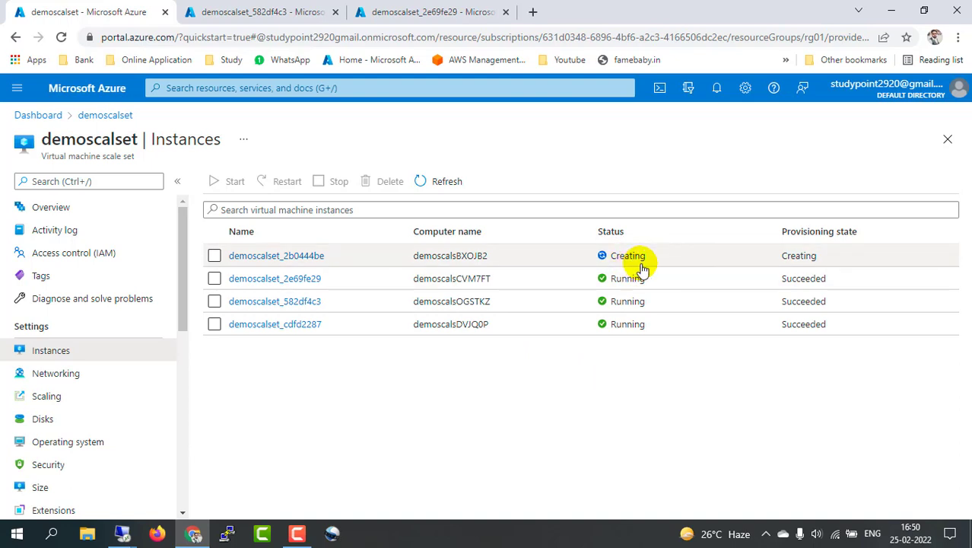
{"action": "left_click", "coordinate": [118, 537]}
Step: Close the three a.bat stress command windows in the first VM's session
{"action": "left_click", "coordinate": [92, 473]}
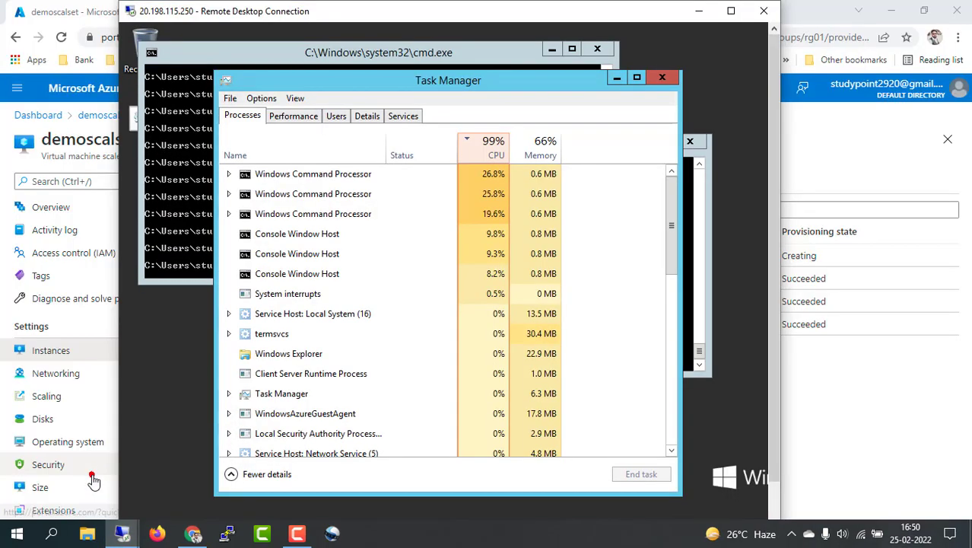
{"action": "left_click", "coordinate": [601, 51]}
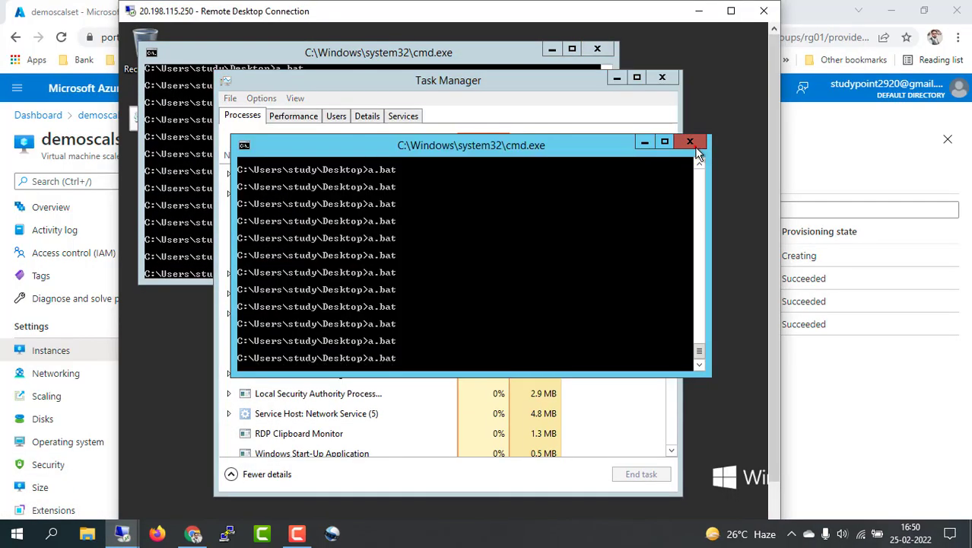
{"action": "left_click", "coordinate": [601, 50]}
{"action": "left_click", "coordinate": [601, 51]}
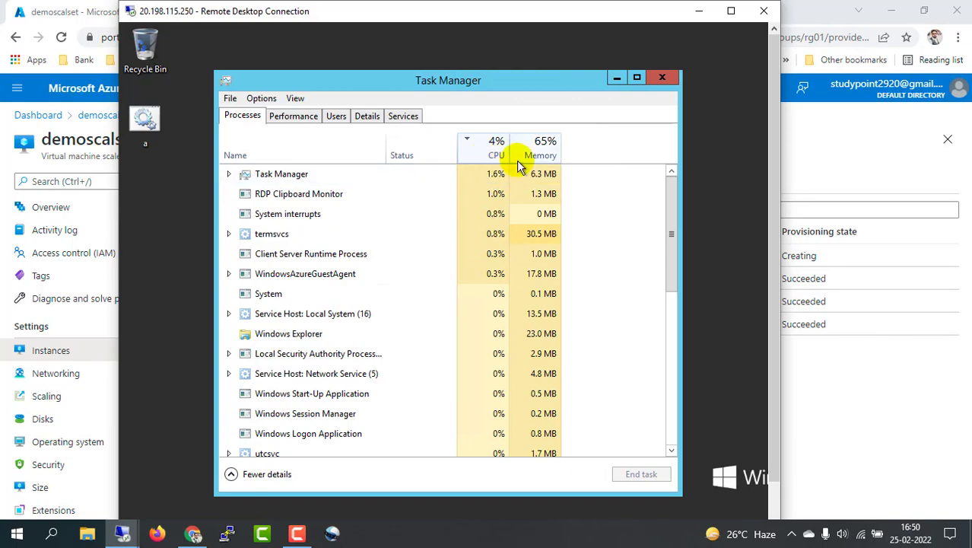
Step: Close the three a.bat stress command windows in the second VM's session
{"action": "mouse_move", "coordinate": [133, 525]}
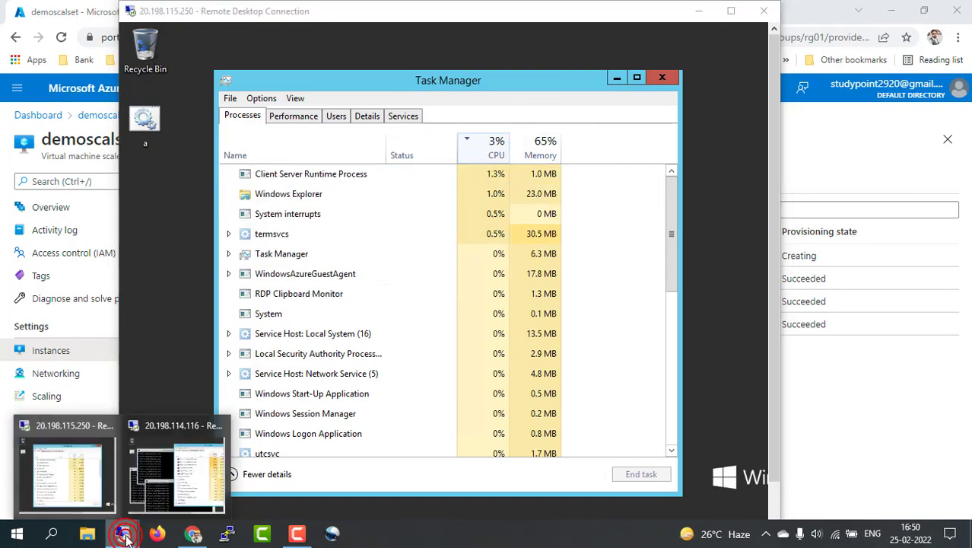
{"action": "left_click", "coordinate": [172, 476]}
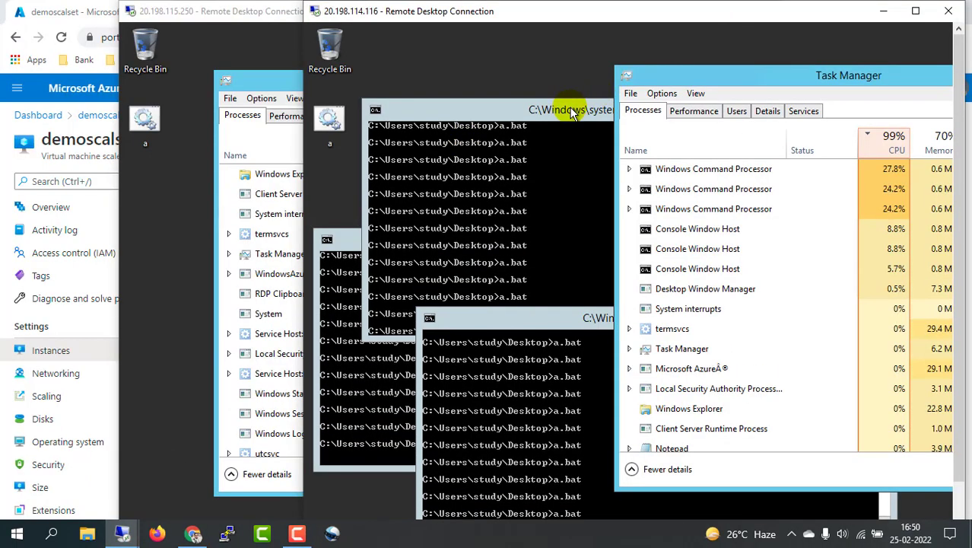
{"action": "left_click", "coordinate": [567, 110]}
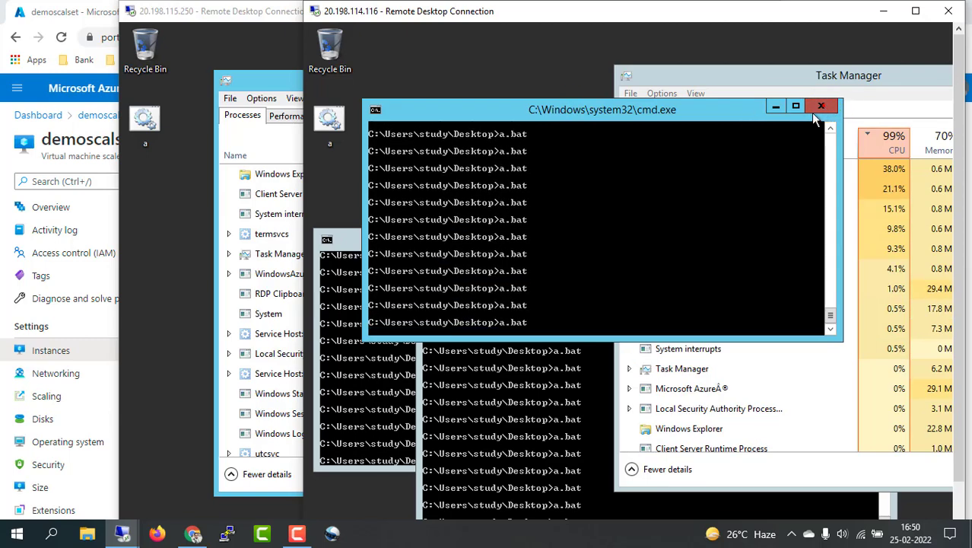
{"action": "left_click", "coordinate": [823, 106]}
{"action": "left_click", "coordinate": [511, 319]}
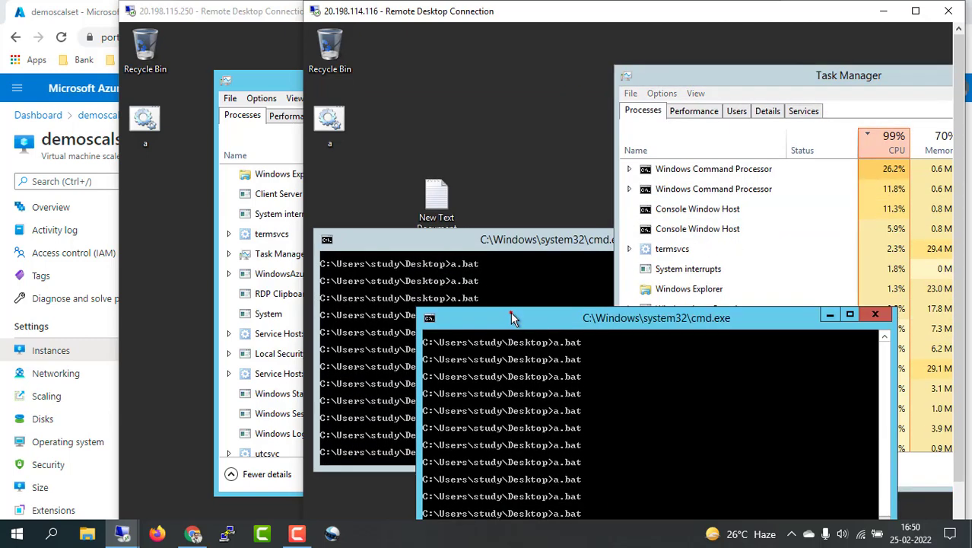
{"action": "left_click", "coordinate": [877, 318]}
{"action": "left_click", "coordinate": [541, 238]}
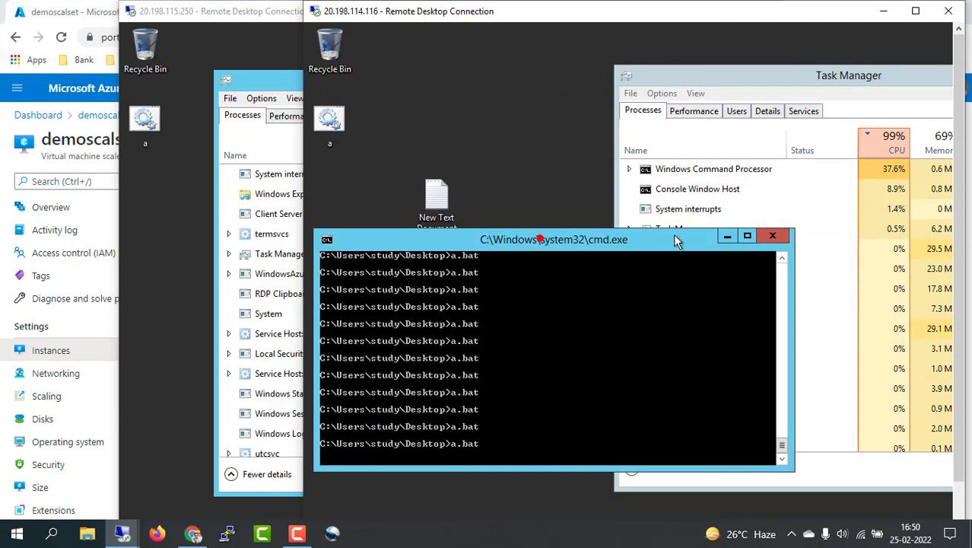
{"action": "left_click", "coordinate": [774, 239]}
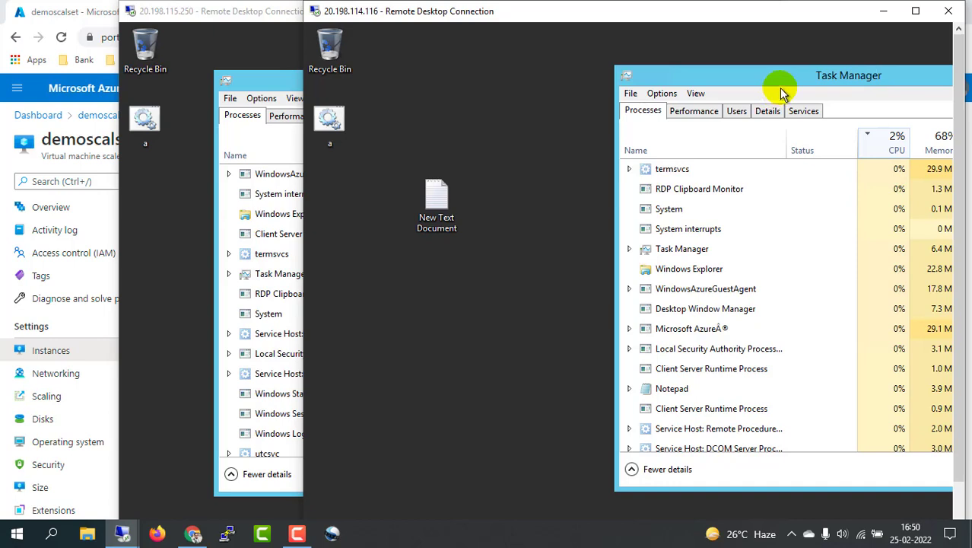
Step: Confirm CPU dropped to 3% and 0% in Task Manager, then minimize both RDP sessions
{"action": "left_click_drag", "start_coordinate": [791, 89], "coordinate": [782, 83]}
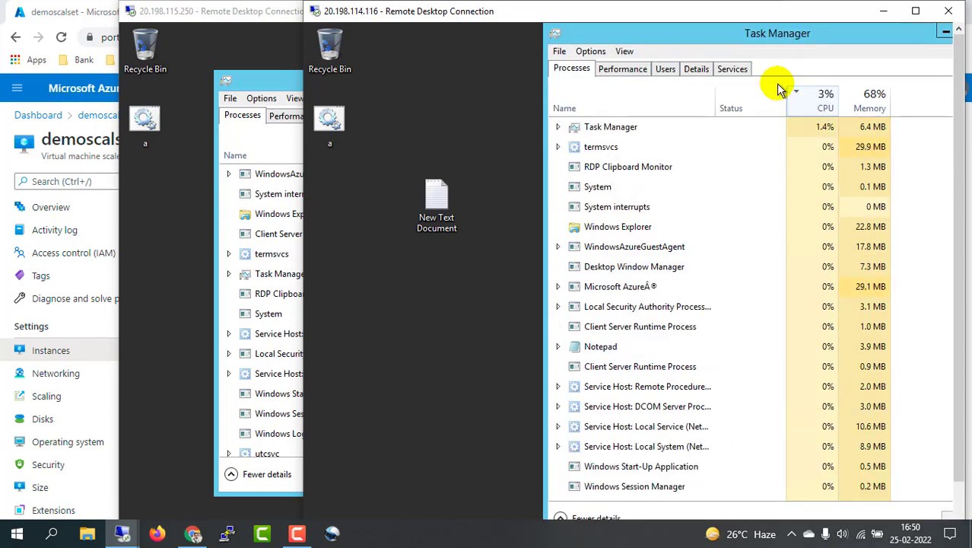
{"action": "left_click_drag", "start_coordinate": [842, 32], "coordinate": [756, 43]}
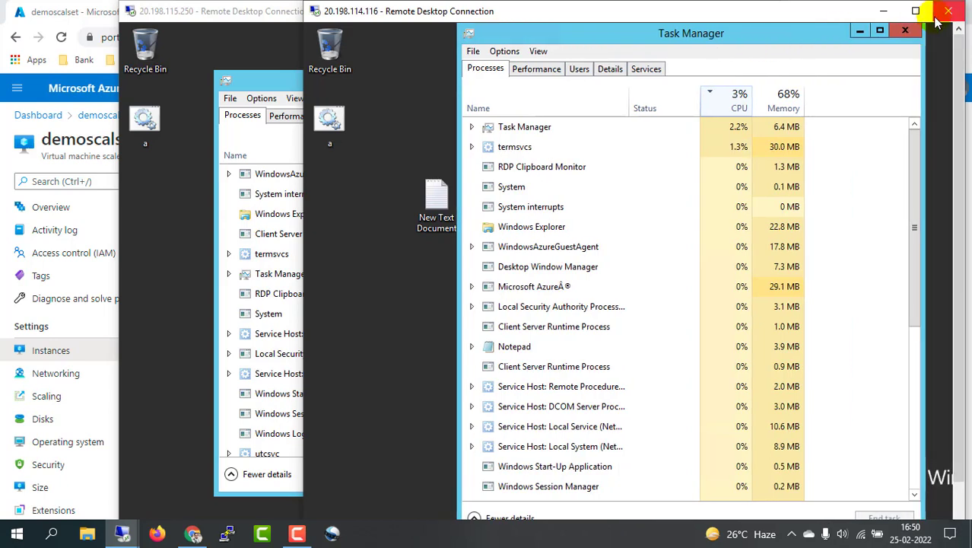
{"action": "left_click", "coordinate": [885, 11]}
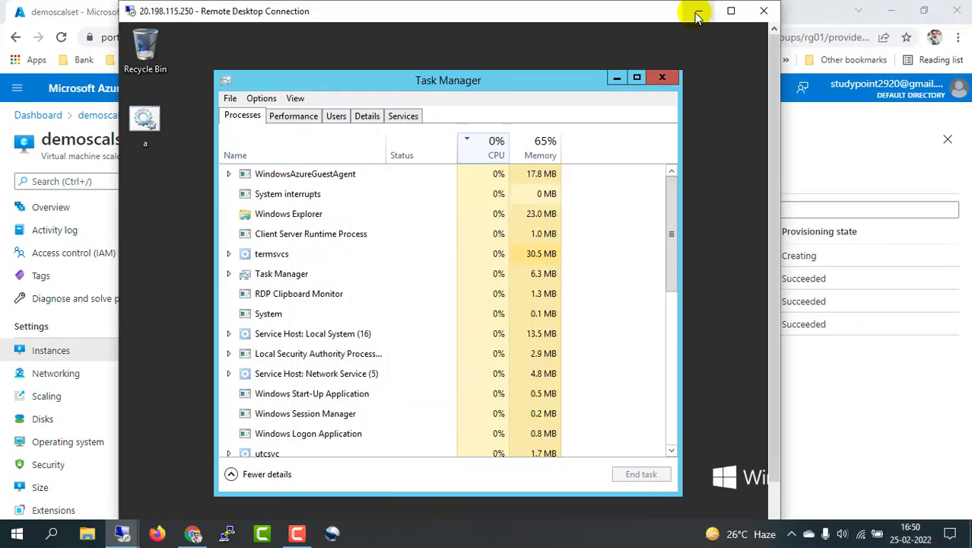
{"action": "left_click", "coordinate": [697, 10]}
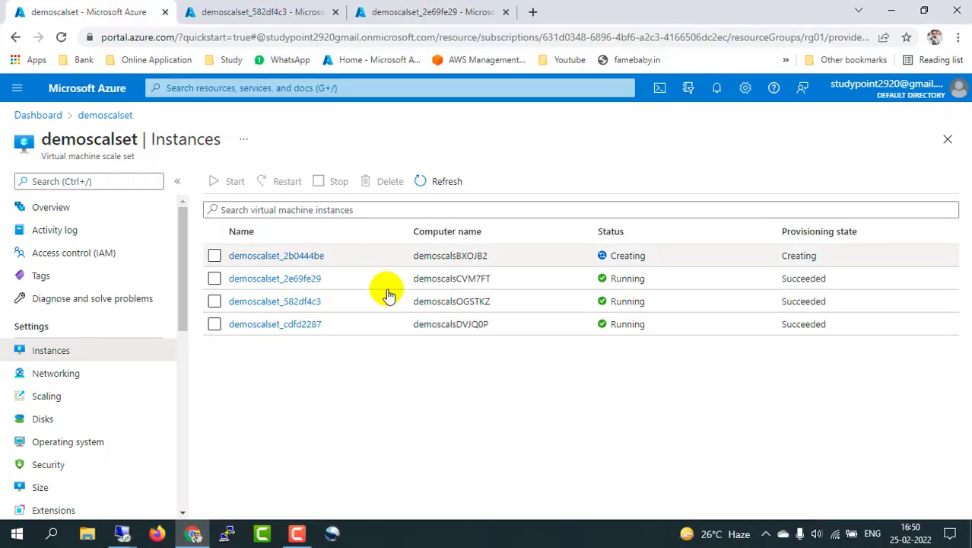
Step: Refresh the Instances list twice, checking the first VM's CPU between, until demoscalset_b04f36be shows Creating
{"action": "left_click", "coordinate": [445, 183]}
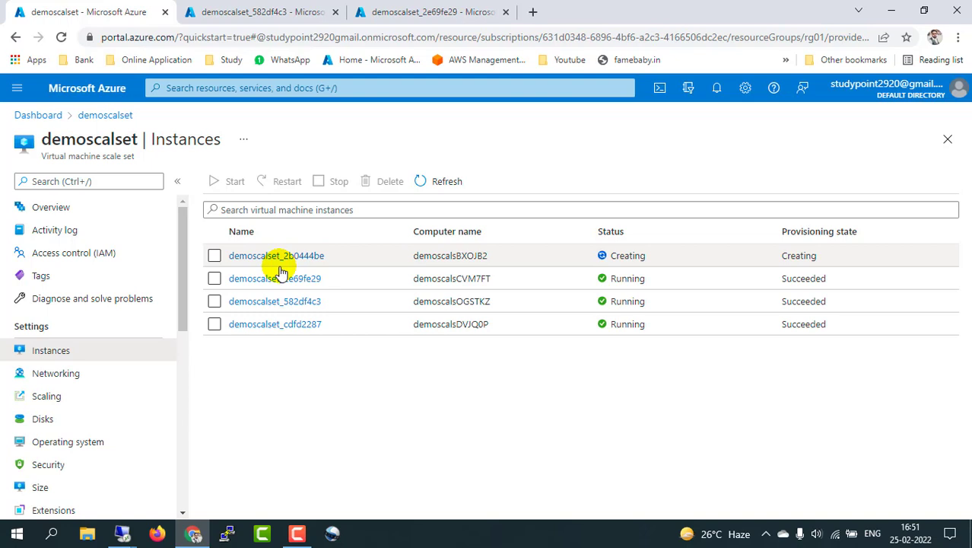
{"action": "left_click", "coordinate": [121, 535]}
{"action": "left_click", "coordinate": [67, 471]}
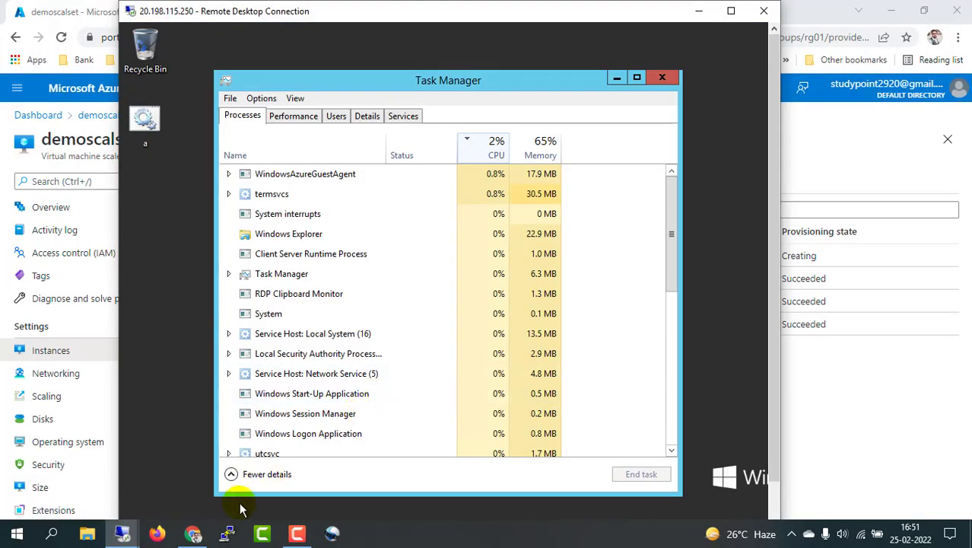
{"action": "left_click", "coordinate": [192, 534]}
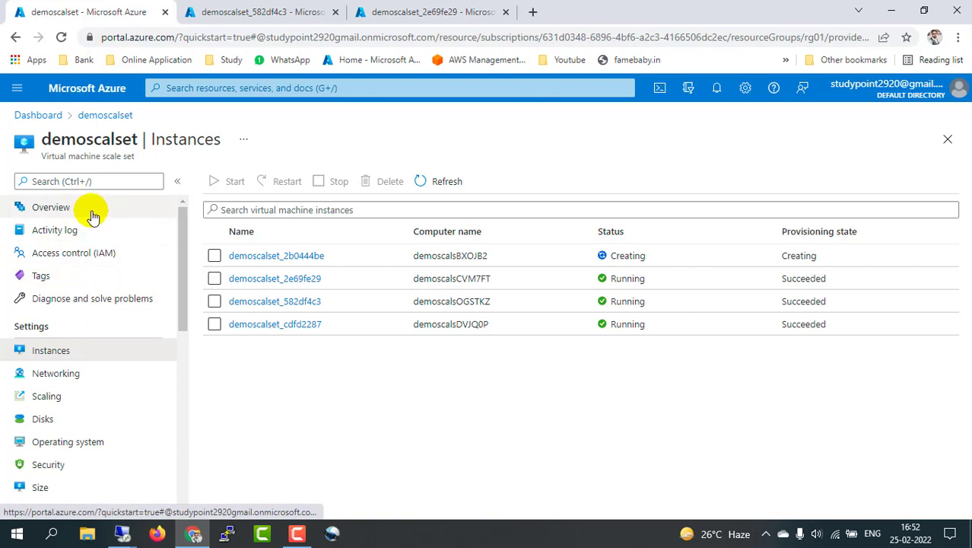
{"action": "left_click", "coordinate": [445, 184]}
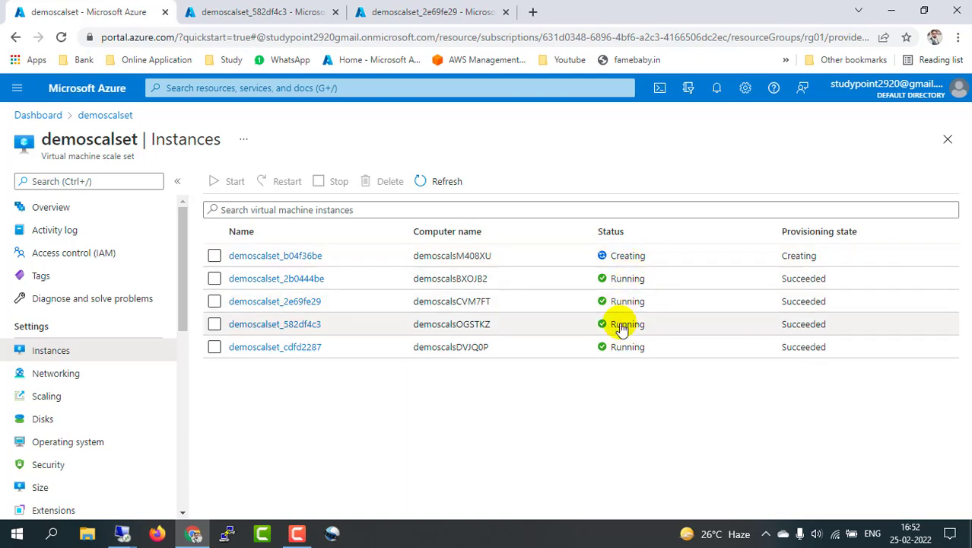
Step: Refresh the Instances list and reload the portal, showing four Running instances
{"action": "left_click", "coordinate": [441, 183]}
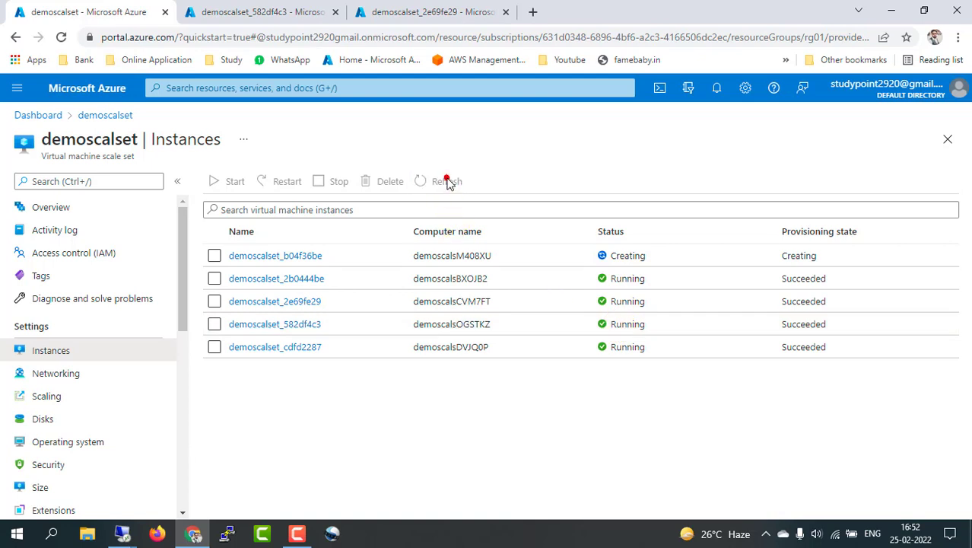
{"action": "left_click", "coordinate": [61, 36]}
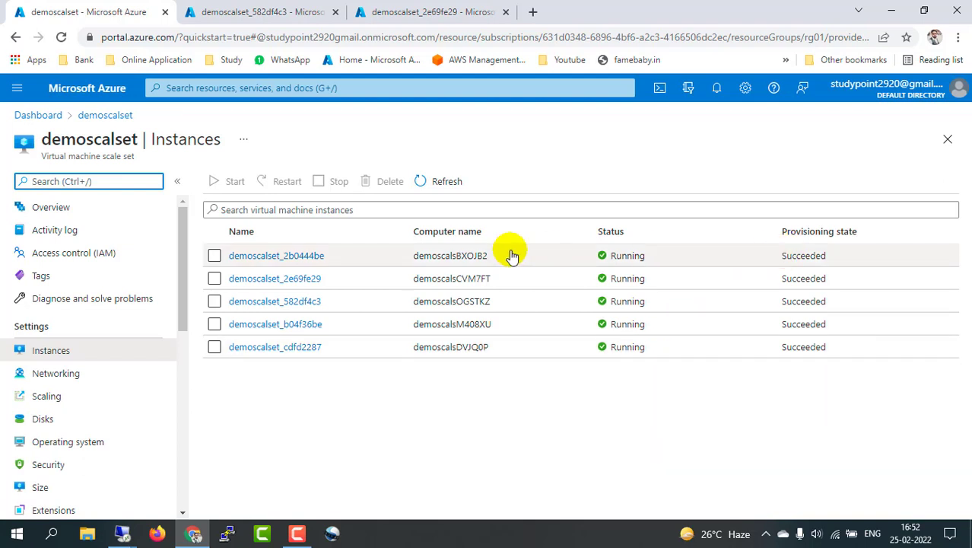
{"action": "left_click", "coordinate": [61, 36]}
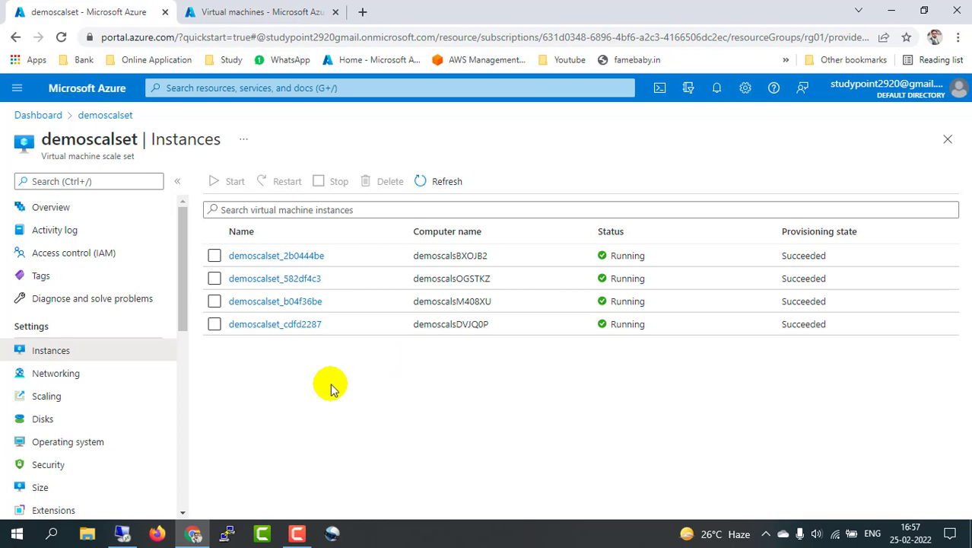
Step: Refresh the demoscalset Instances list several times and reload the portal page
{"action": "left_click", "coordinate": [262, 11]}
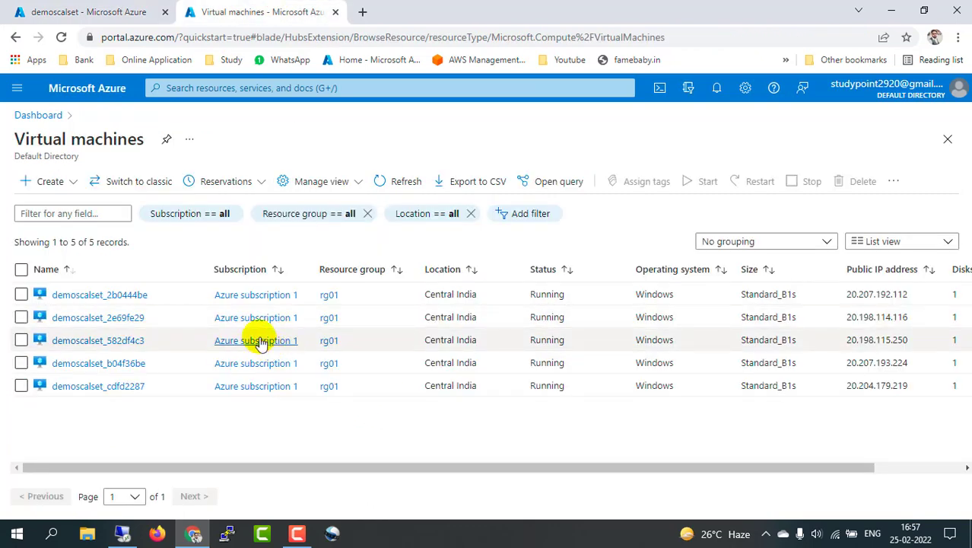
{"action": "left_click", "coordinate": [84, 11]}
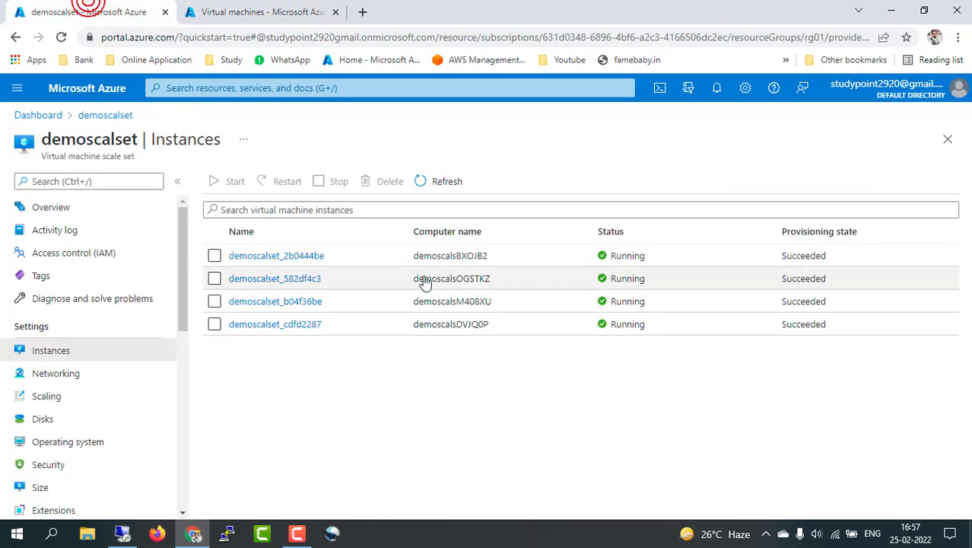
{"action": "left_click", "coordinate": [423, 183]}
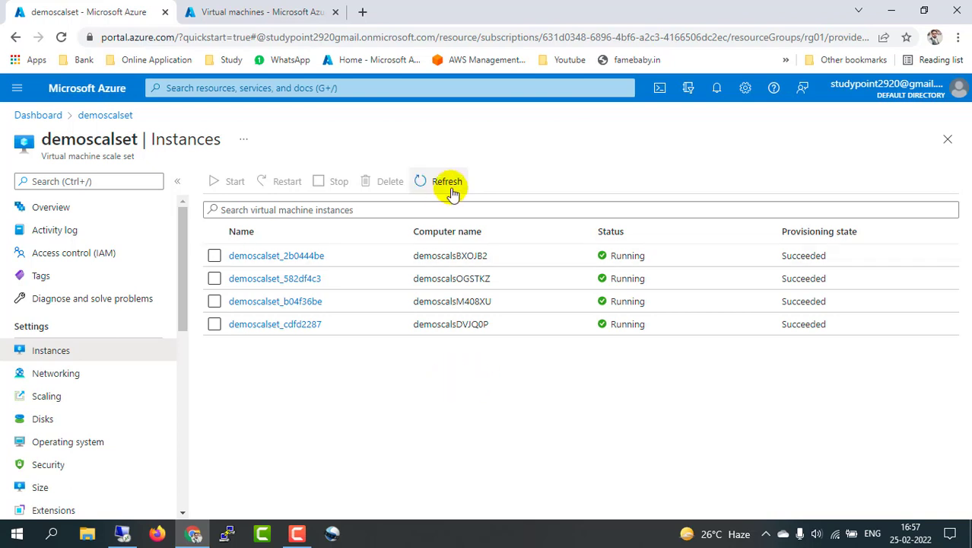
{"action": "left_click", "coordinate": [447, 183]}
{"action": "left_click", "coordinate": [448, 183]}
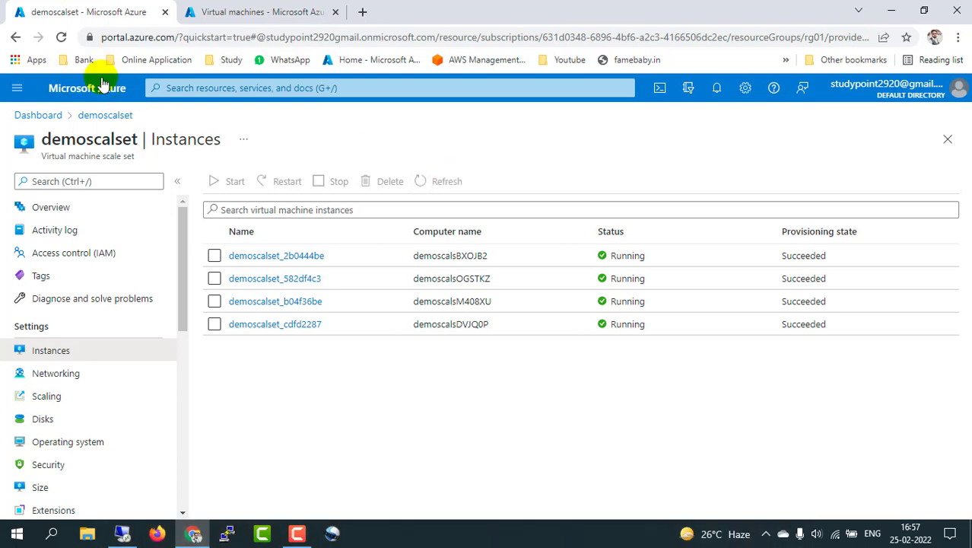
{"action": "left_click", "coordinate": [62, 38]}
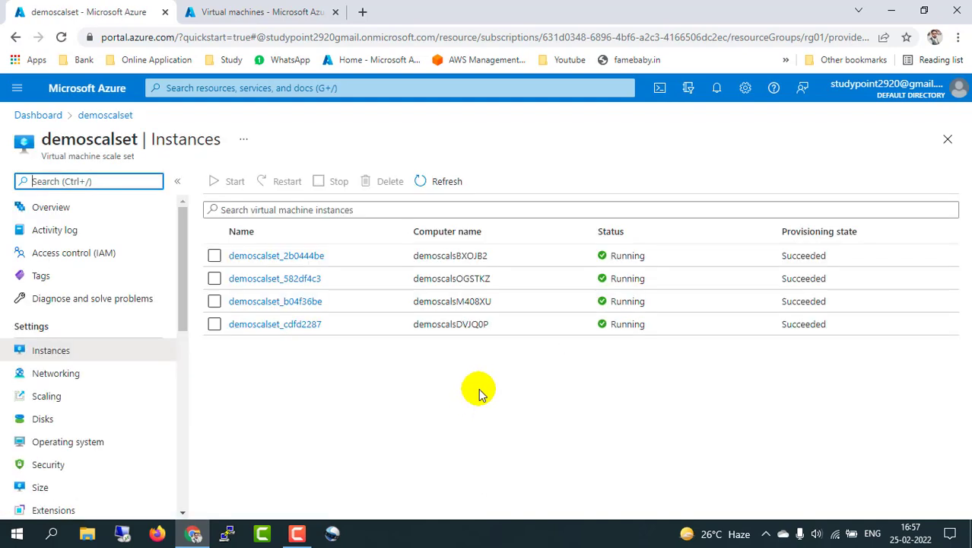
Step: Refresh the Virtual machines list, then the Instances list, now down to three Running instances
{"action": "left_click", "coordinate": [251, 10]}
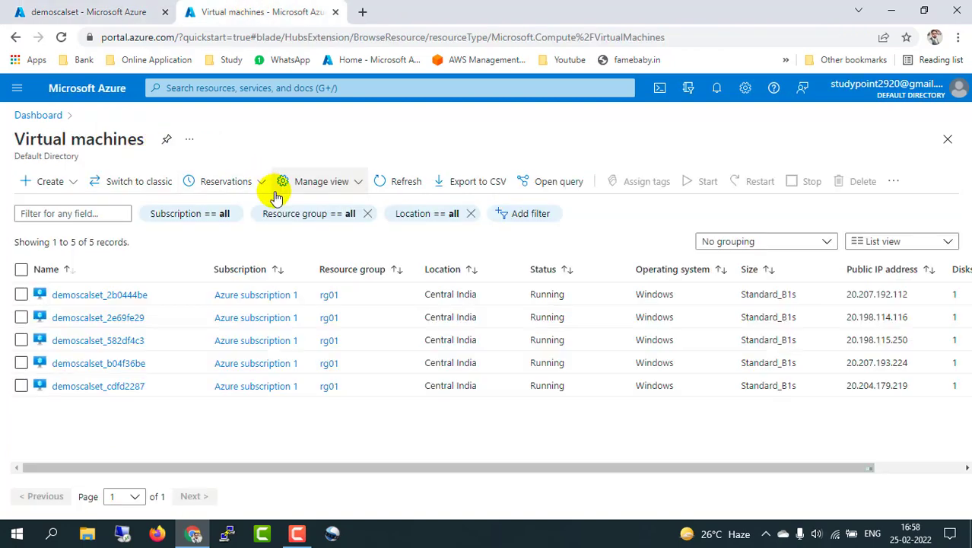
{"action": "left_click", "coordinate": [410, 187]}
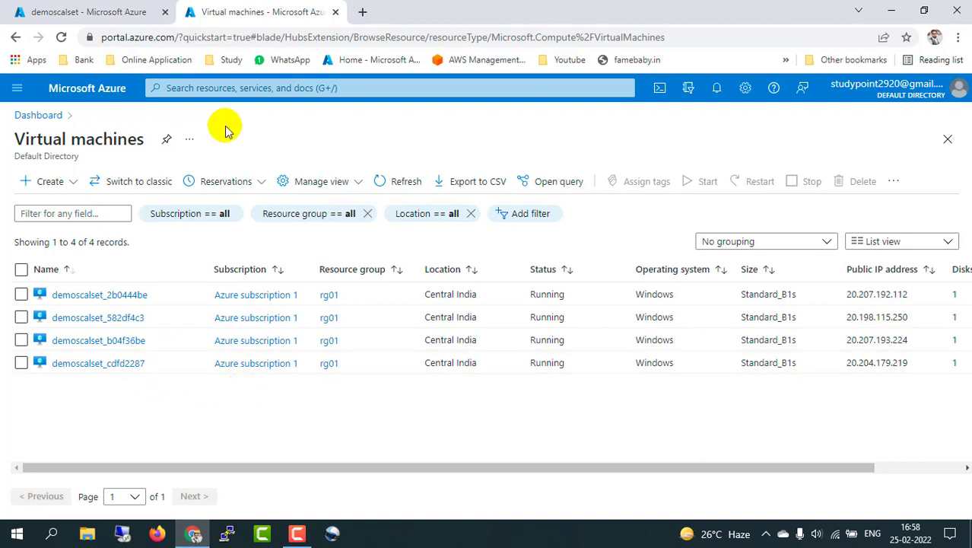
{"action": "left_click", "coordinate": [84, 12]}
{"action": "left_click", "coordinate": [460, 183]}
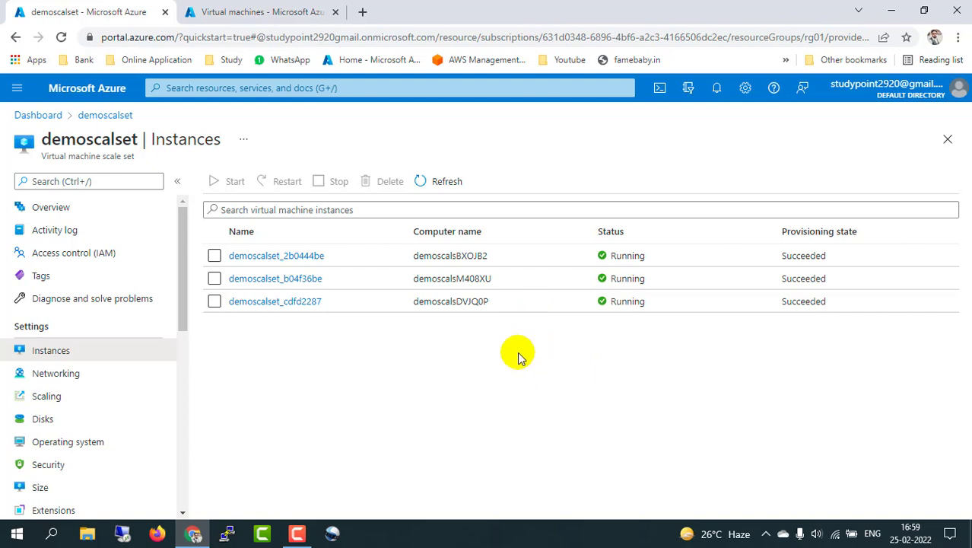
Step: Refresh the Instances list repeatedly until only demoscalset_2b0444be and demoscalset_b04f36be remain Running
{"action": "left_click", "coordinate": [447, 181]}
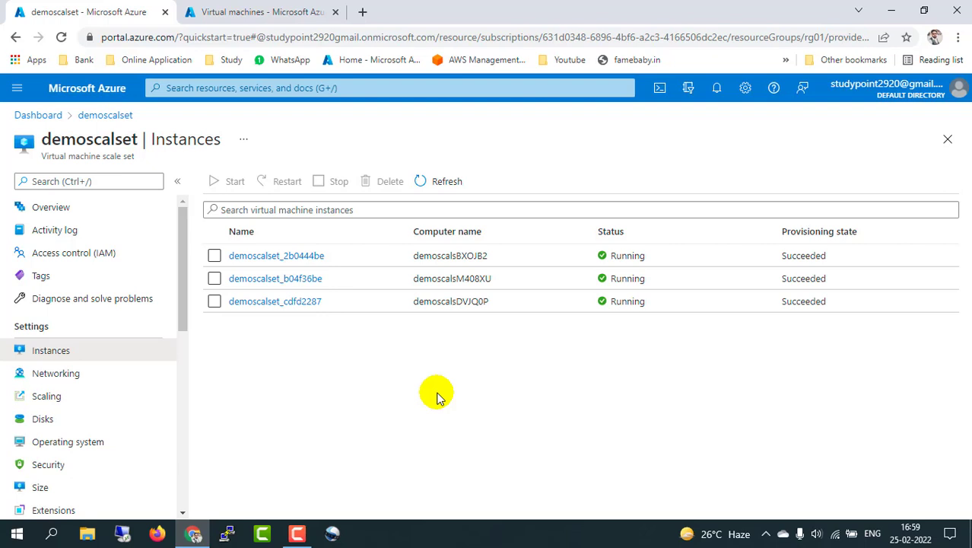
{"action": "left_click", "coordinate": [445, 182]}
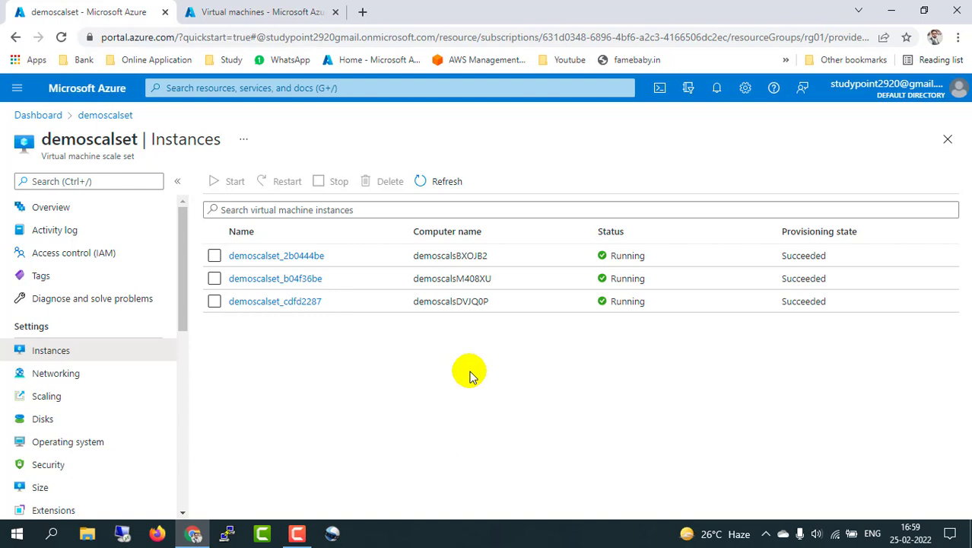
{"action": "left_click", "coordinate": [445, 183]}
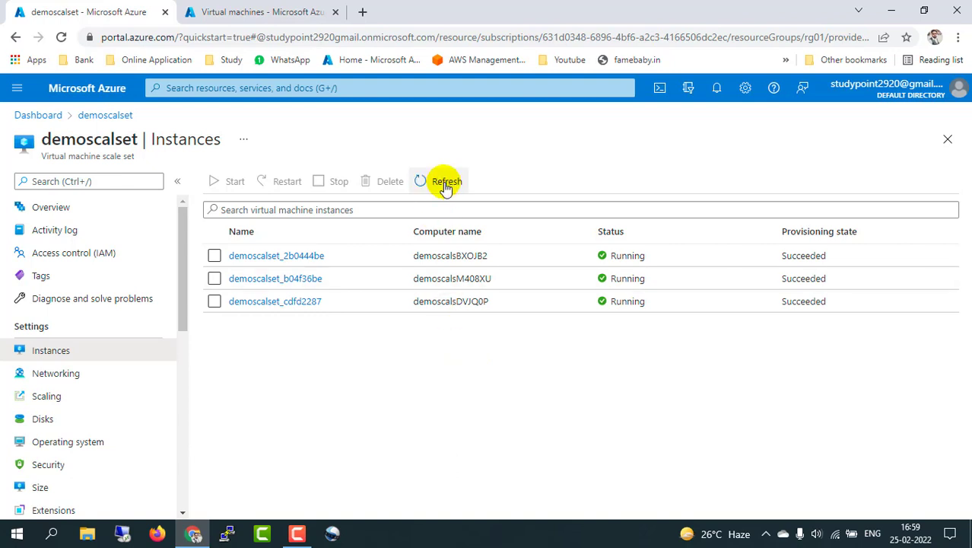
{"action": "left_click", "coordinate": [444, 183]}
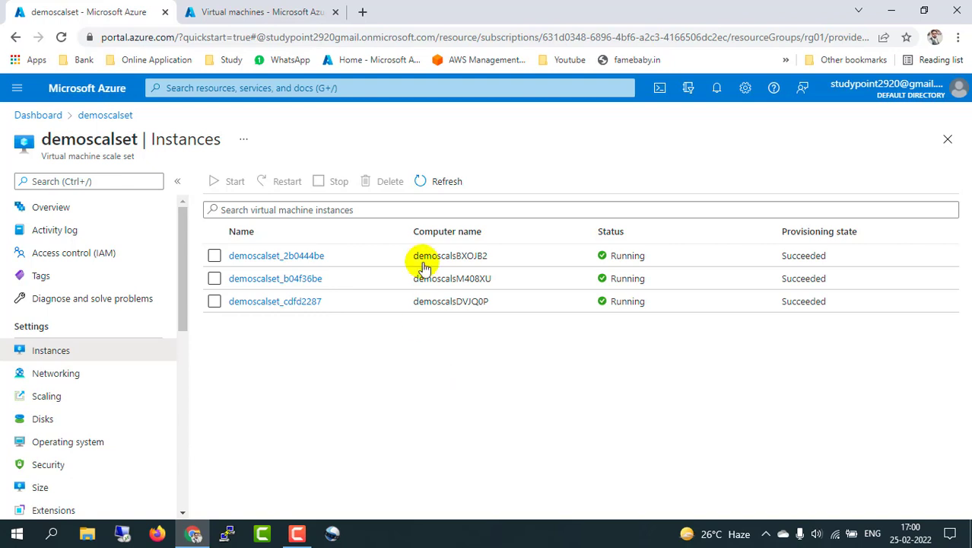
{"action": "left_click", "coordinate": [447, 183]}
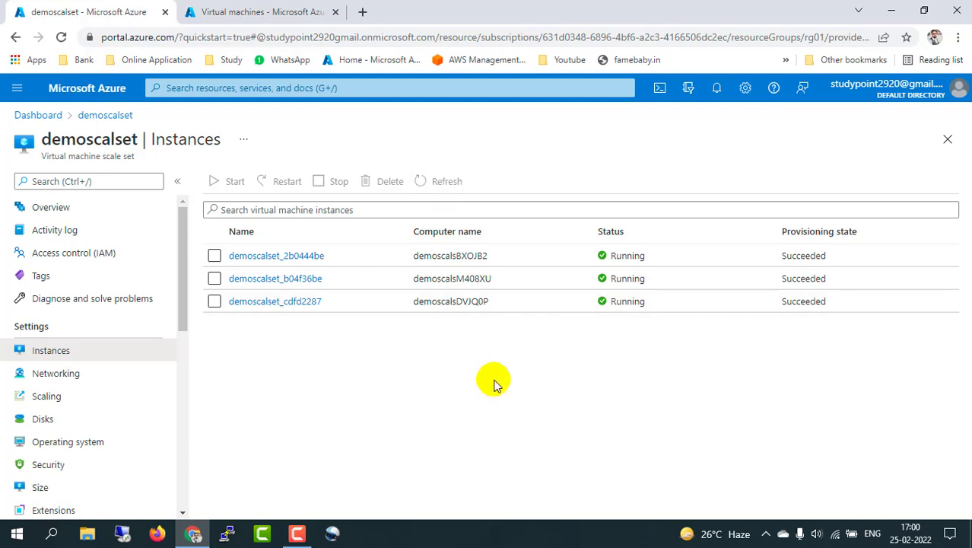
{"action": "left_click", "coordinate": [448, 184]}
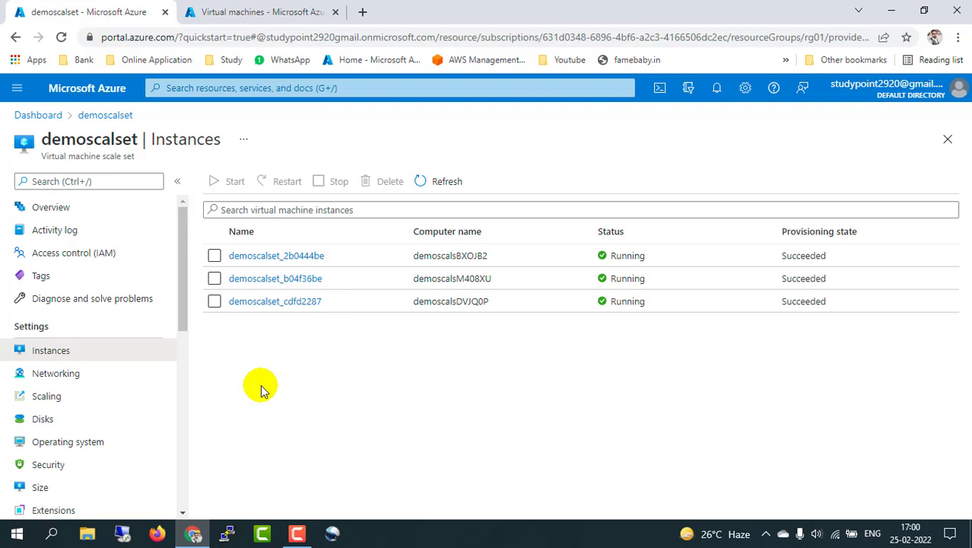
{"action": "left_click", "coordinate": [443, 181]}
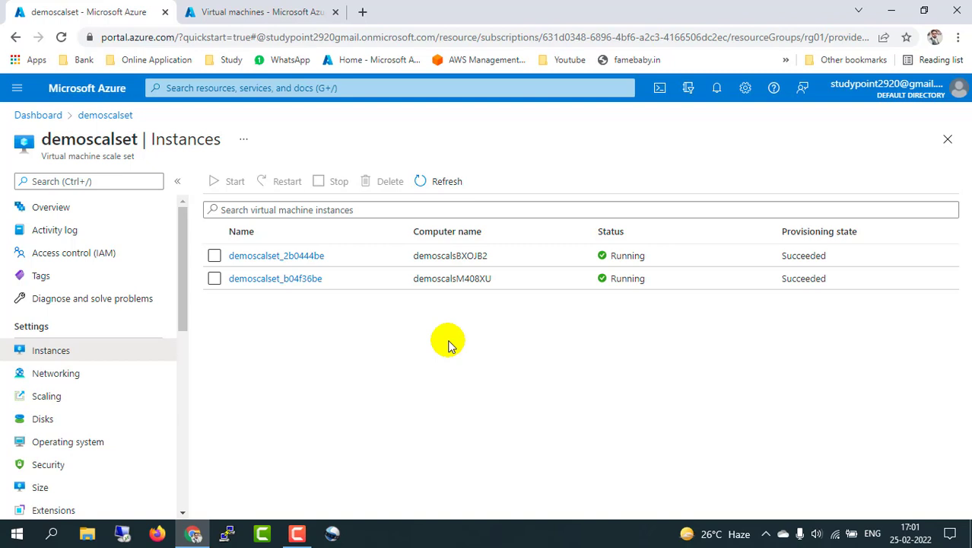
{"action": "scroll", "coordinate": [62, 420], "scroll_direction": "down", "scroll_amount": 4}
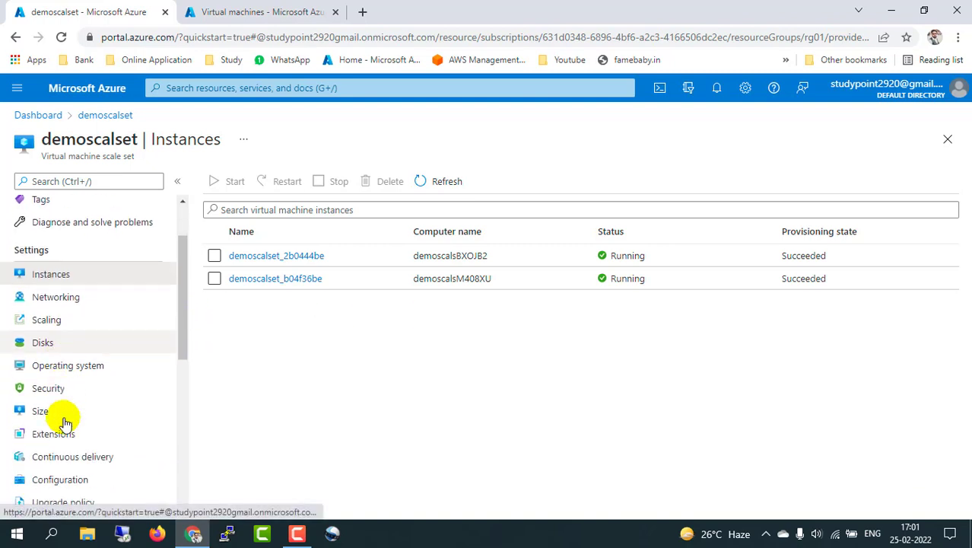
{"action": "scroll", "coordinate": [65, 423], "scroll_direction": "down", "scroll_amount": 1}
{"action": "scroll", "coordinate": [66, 423], "scroll_direction": "up", "scroll_amount": 5}
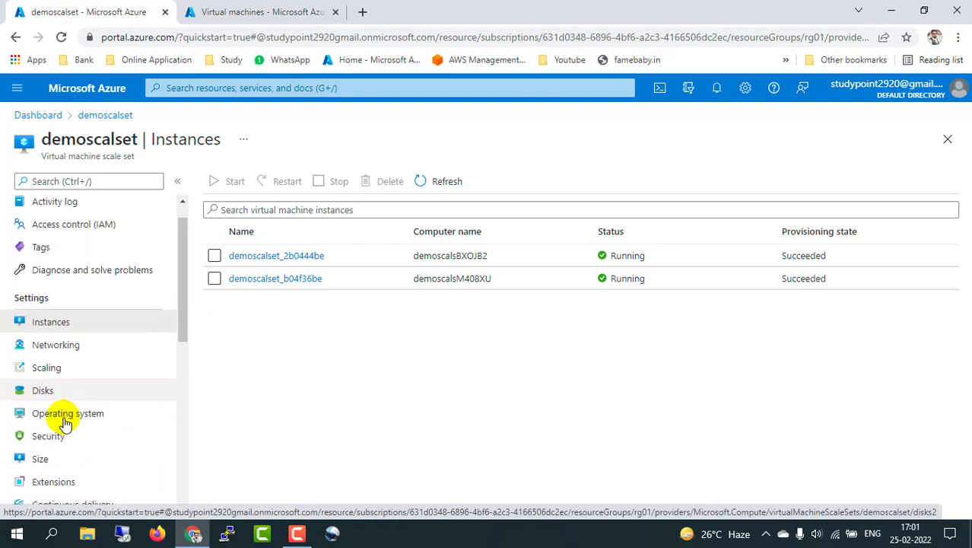
{"action": "scroll", "coordinate": [64, 423], "scroll_direction": "down", "scroll_amount": 5}
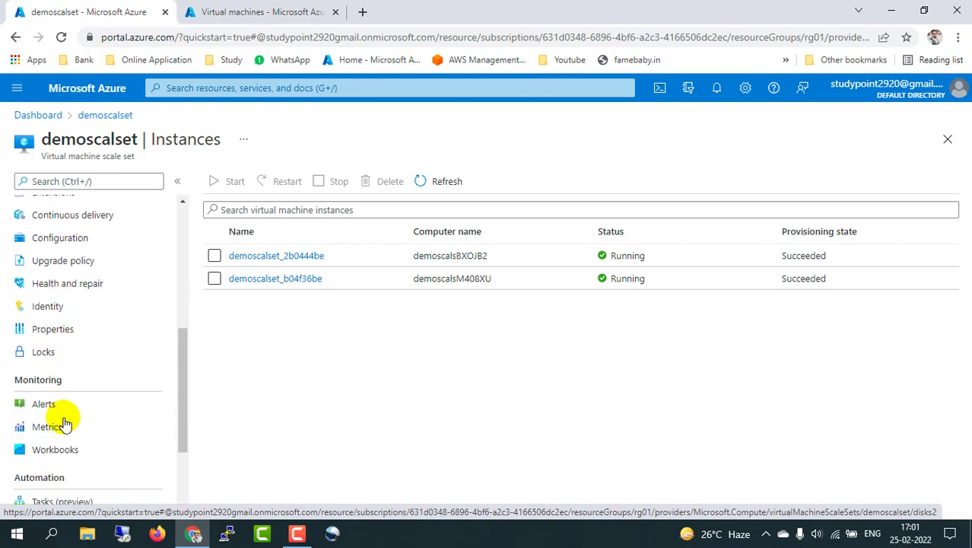
{"action": "scroll", "coordinate": [65, 422], "scroll_direction": "up", "scroll_amount": 6}
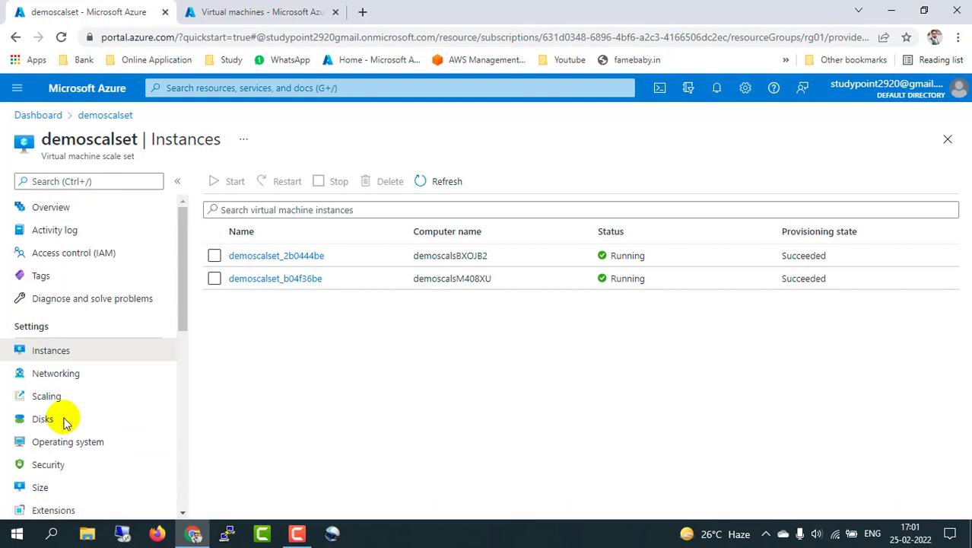
{"action": "left_click", "coordinate": [423, 395]}
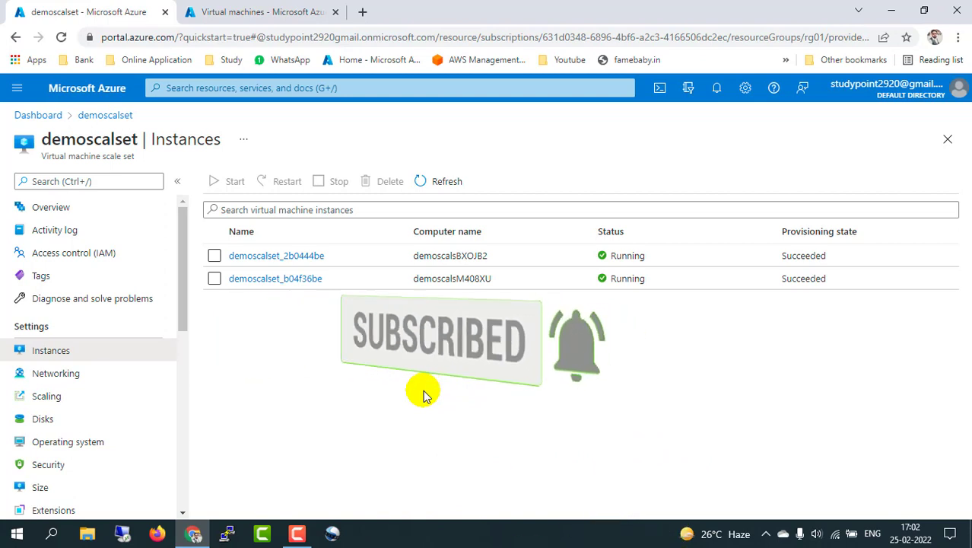
{"action": "left_click", "coordinate": [446, 183]}
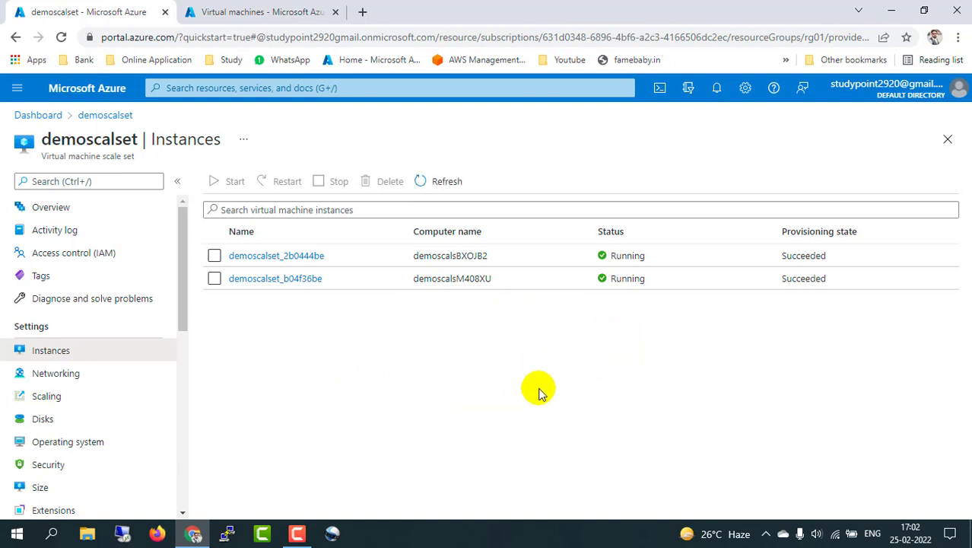
Step: Open the demoscalset Overview and scroll to Properties, showing 2 out of 2 succeeded and Standard_B1s (2 instances)
{"action": "left_click", "coordinate": [99, 122]}
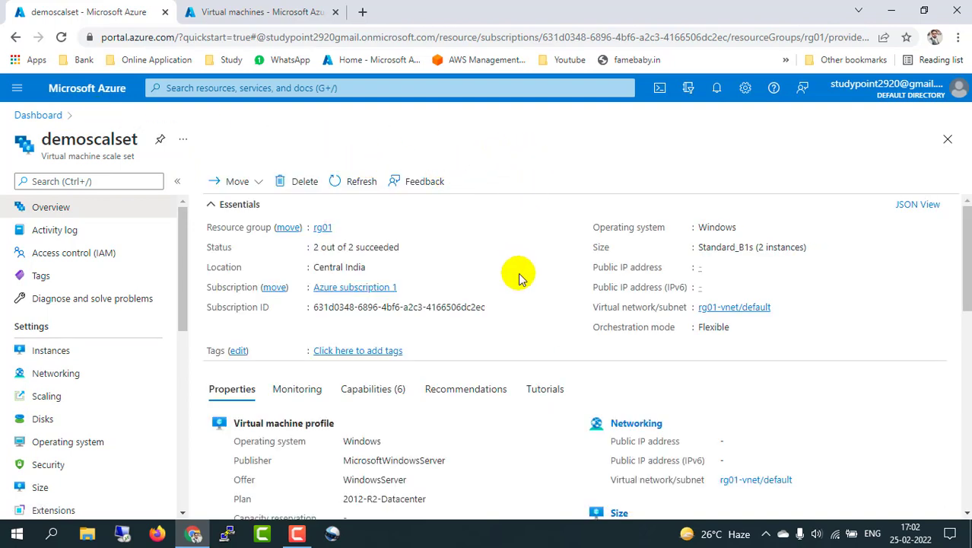
{"action": "scroll", "coordinate": [520, 278], "scroll_direction": "down", "scroll_amount": 2}
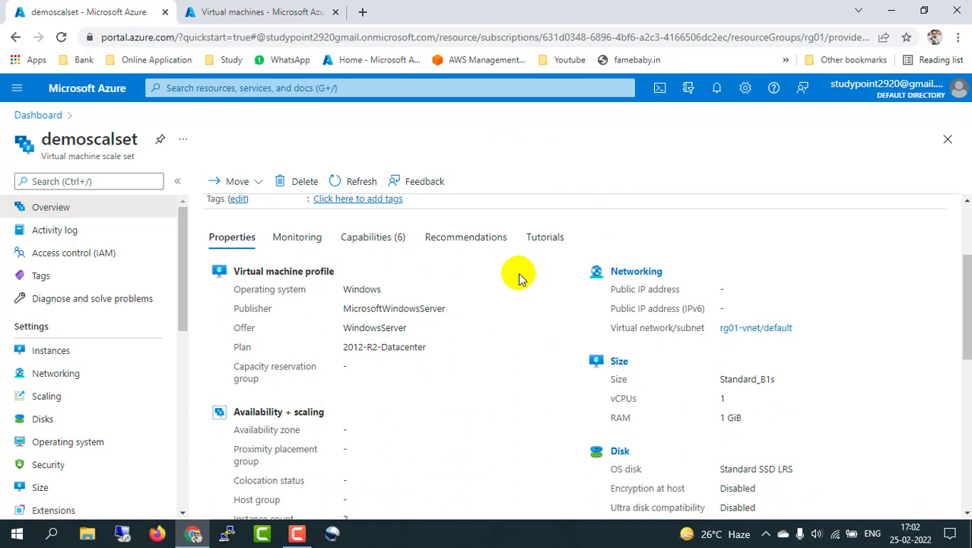
{"action": "key", "text": "alt"}
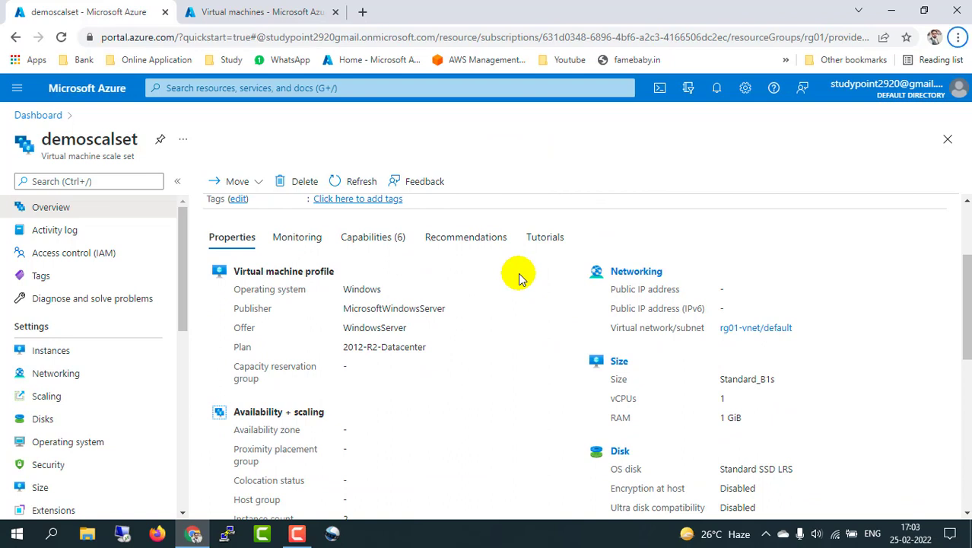